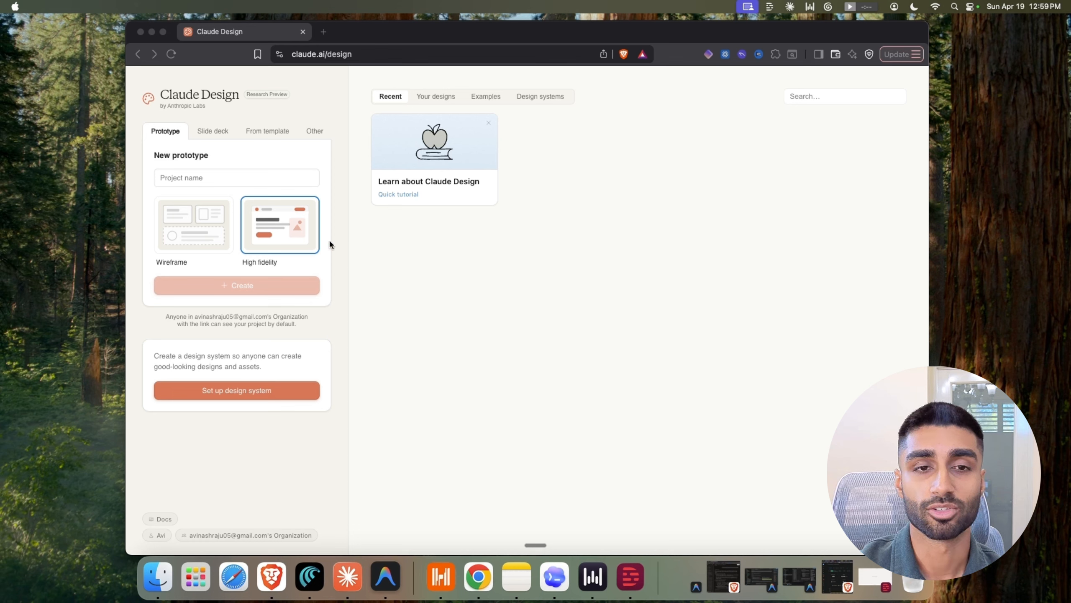
# Look over the Slide deck and From template options, then begin a new design system setup
pyautogui.click(248, 95)
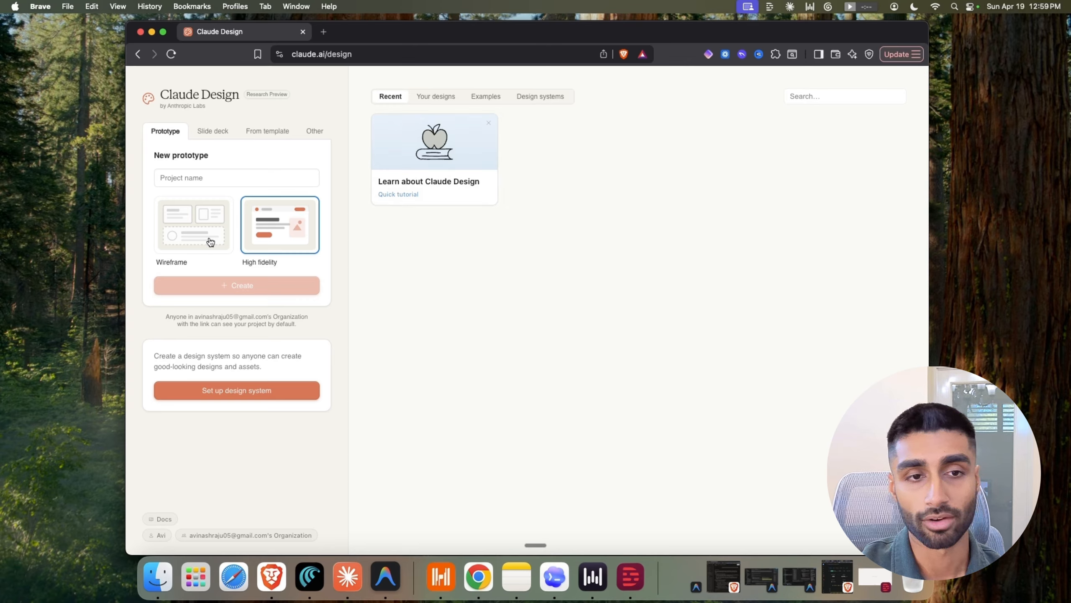
pyautogui.click(222, 131)
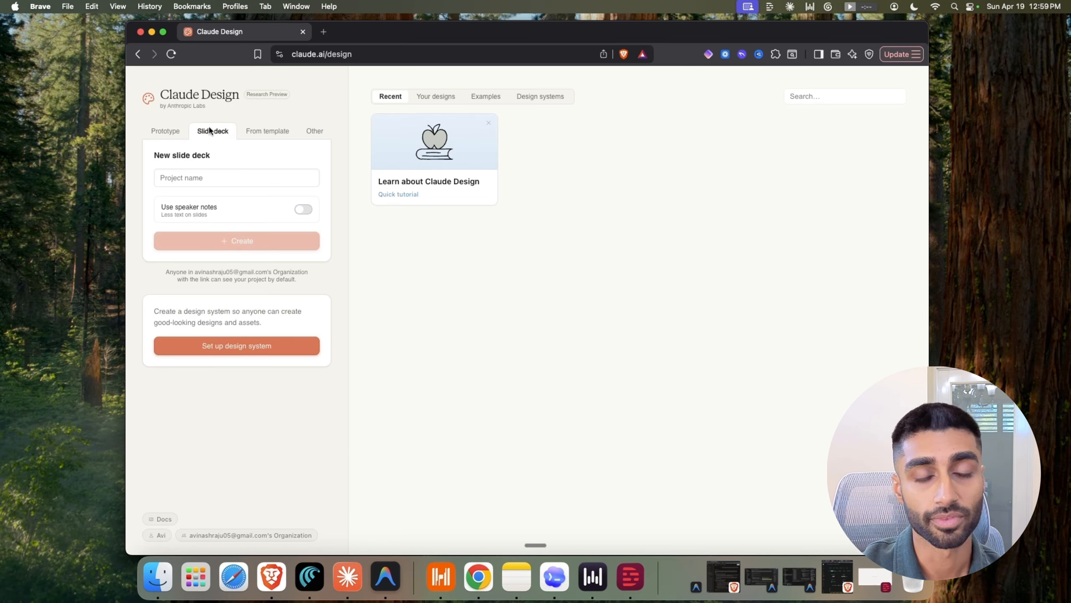
pyautogui.click(263, 130)
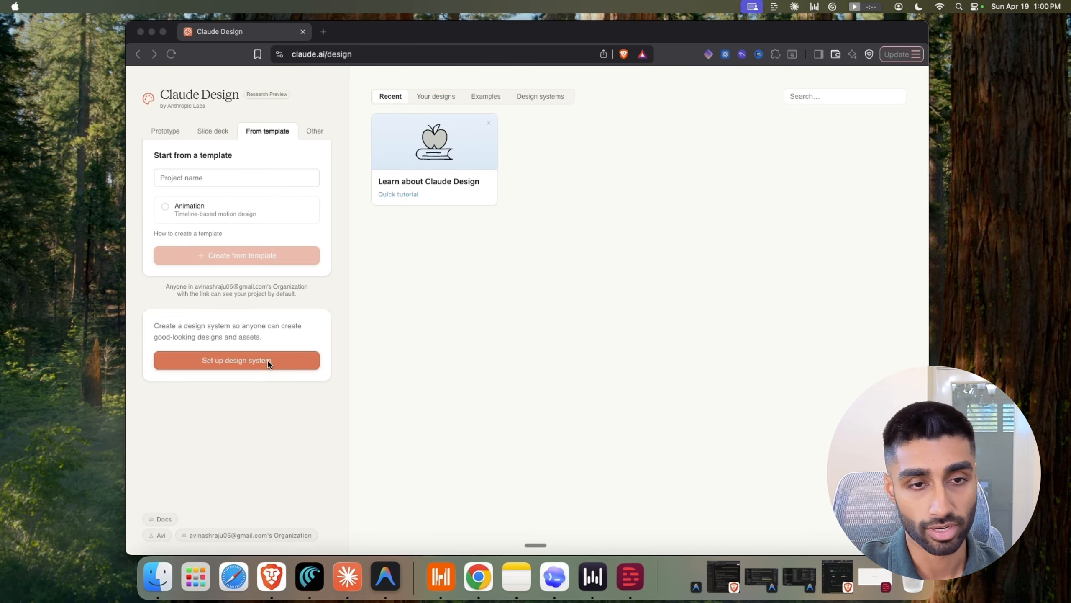
pyautogui.click(269, 364)
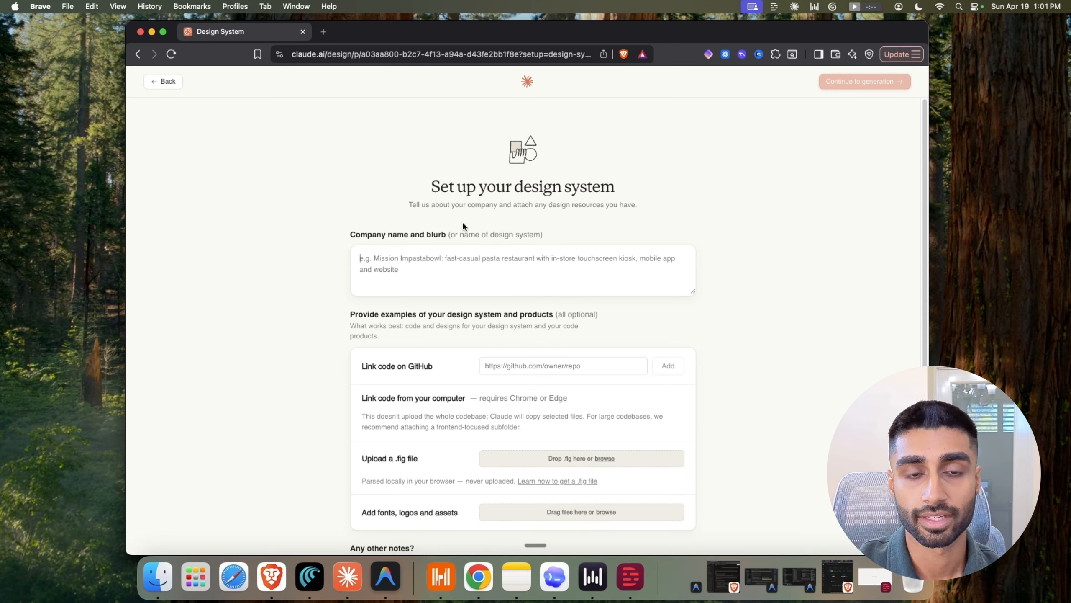
# Dictate a company blurb describing AptAI Systems as an AI consultancy for marketing agencies and consultants
pyautogui.click(421, 285)
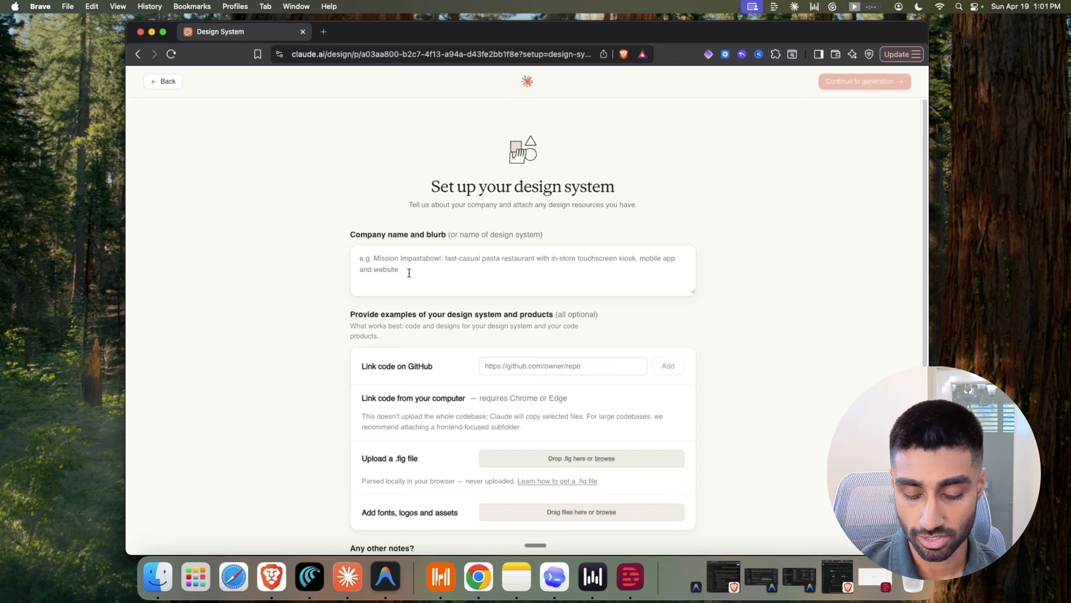
pyautogui.press('fn')
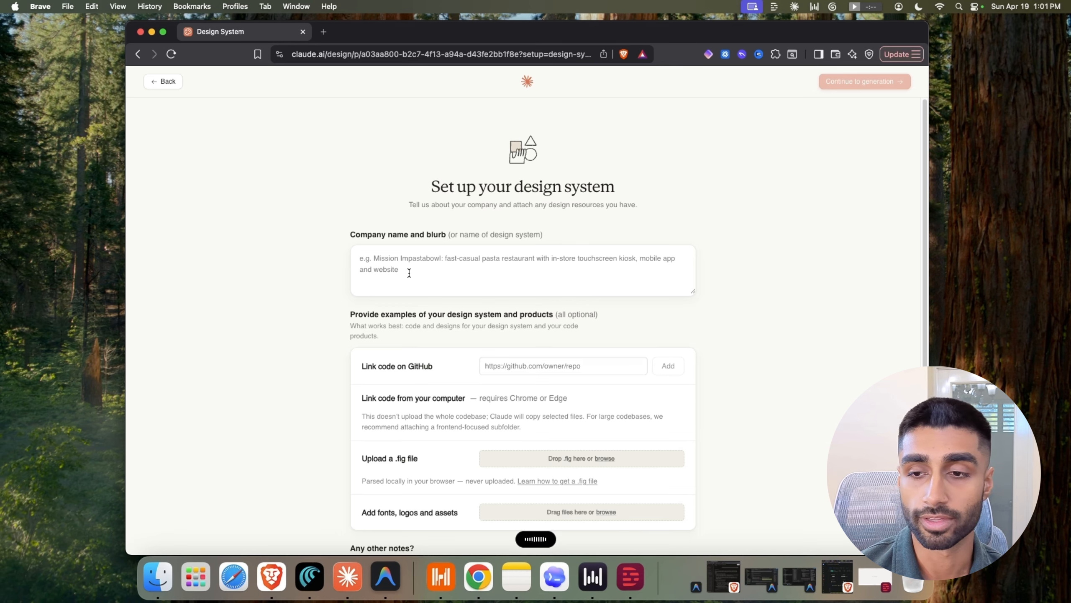
pyautogui.scroll(-2, 386, 271)
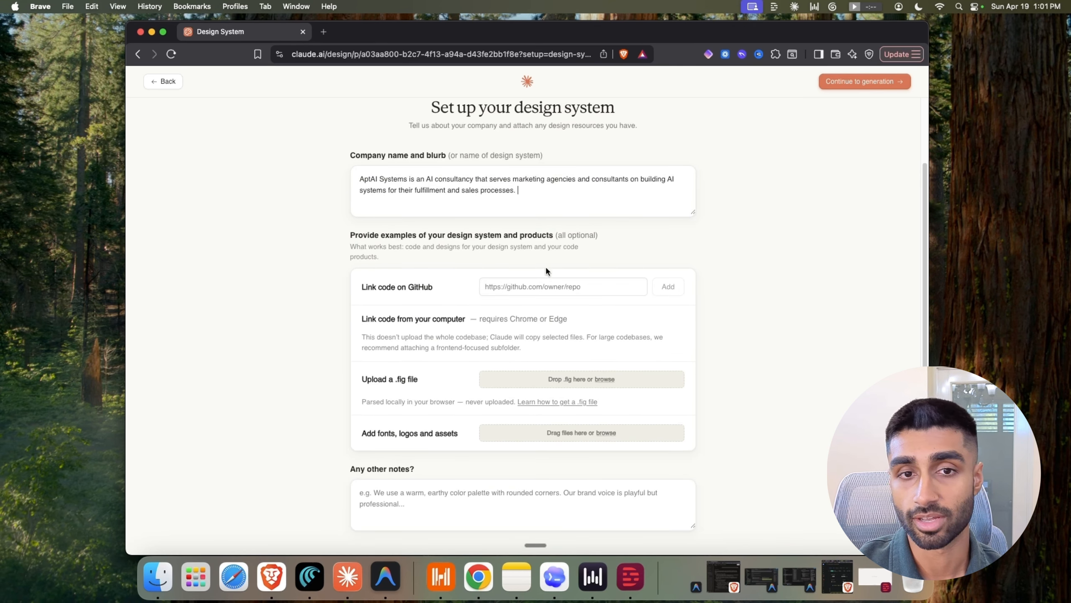
pyautogui.click(559, 289)
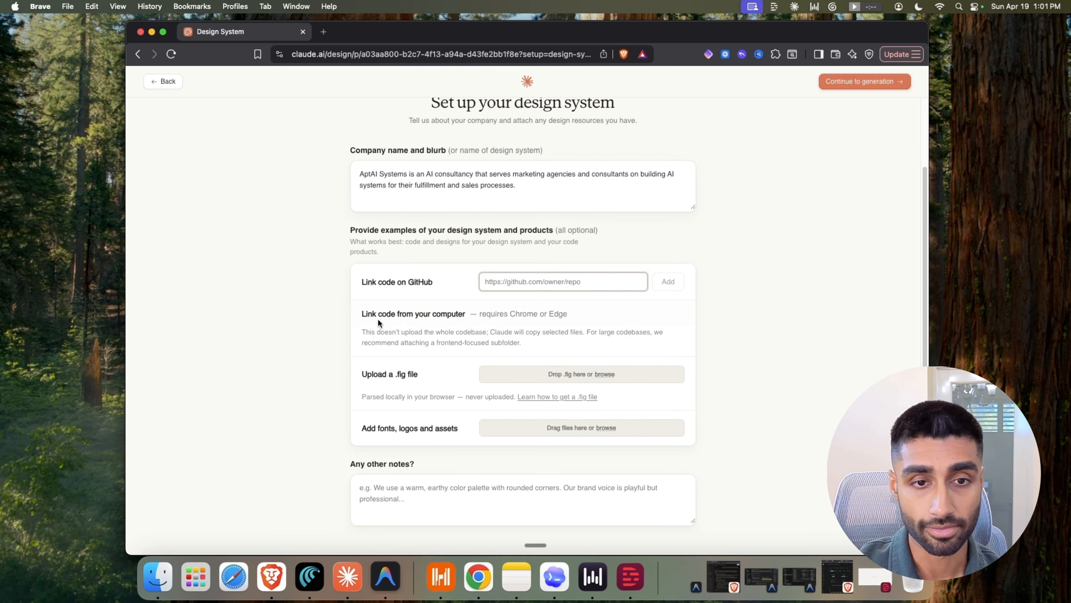
pyautogui.scroll(-2, 388, 346)
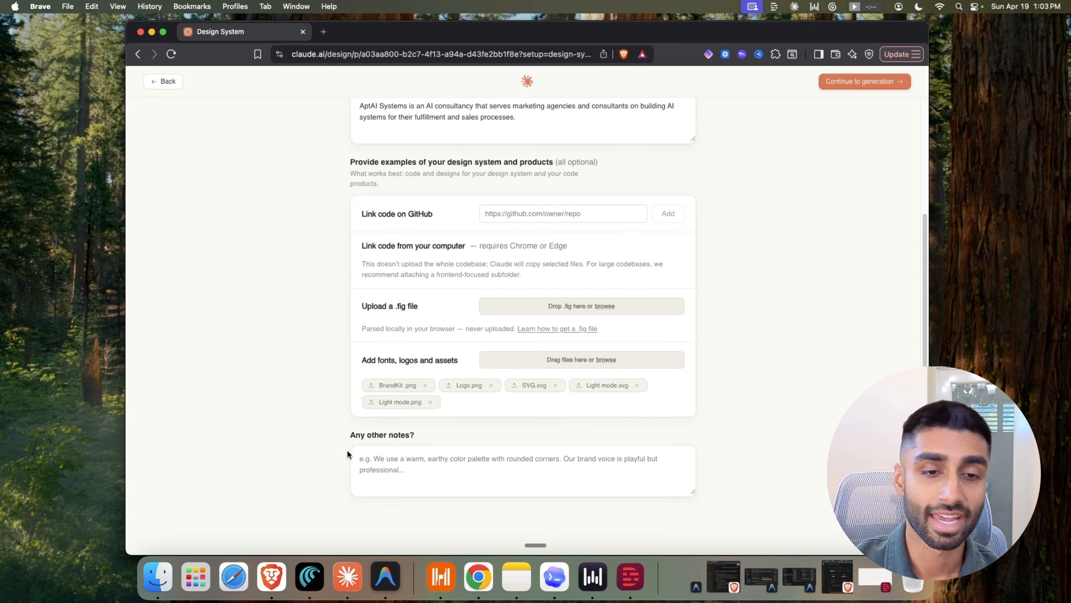
# Add the BrandKit.png, Logo.png, SVG and Light mode asset files, then continue to generation
pyautogui.moveTo(349, 434); pyautogui.dragTo(398, 433)
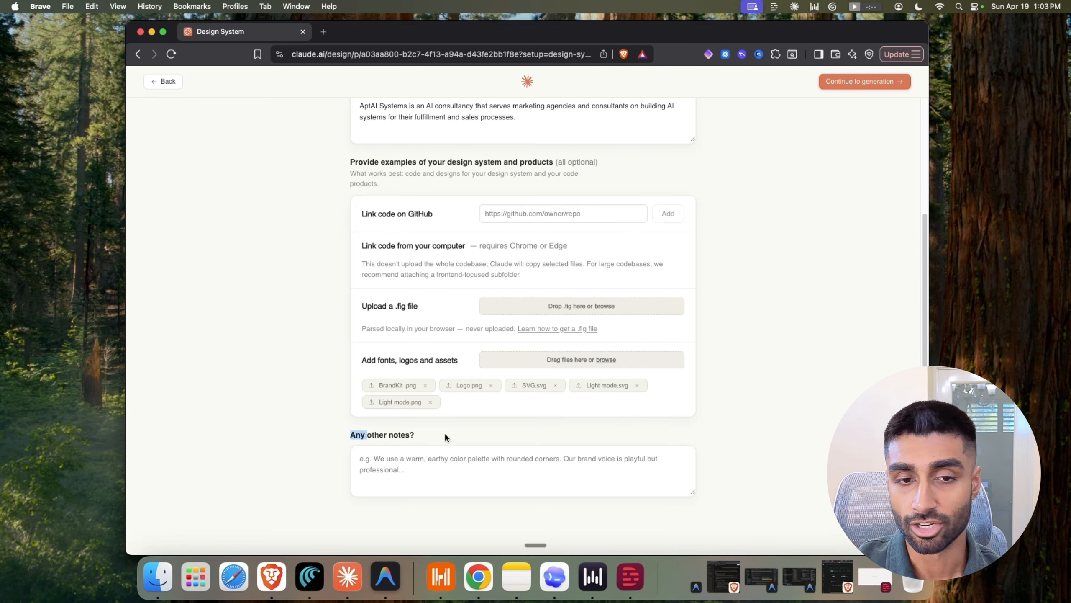
pyautogui.click(423, 462)
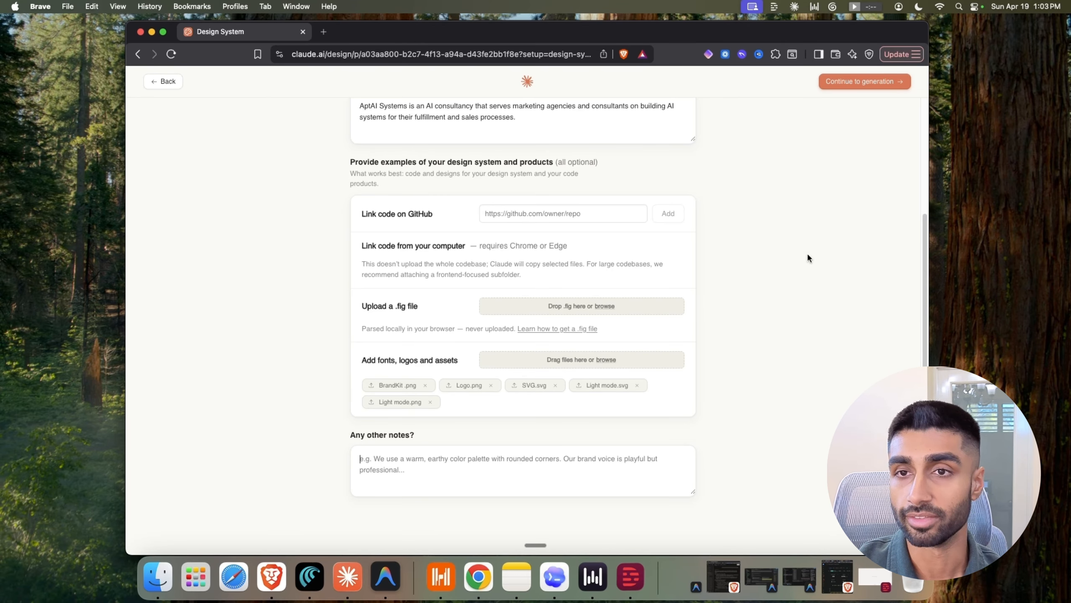
pyautogui.click(850, 81)
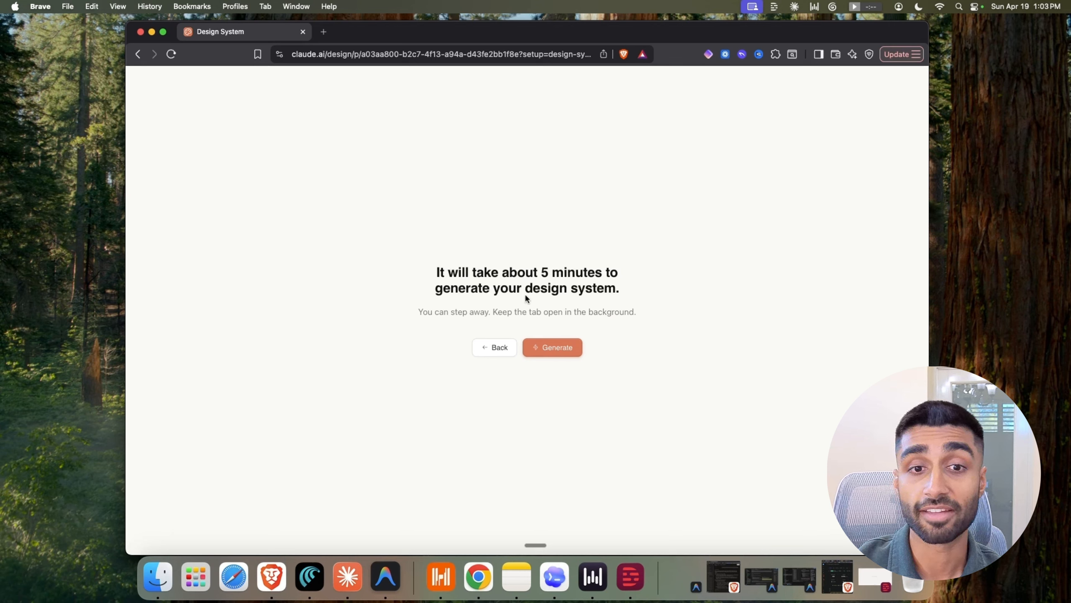
# Generate the AptAI Systems design system and follow the progress checklist until the draft review appears
pyautogui.click(544, 352)
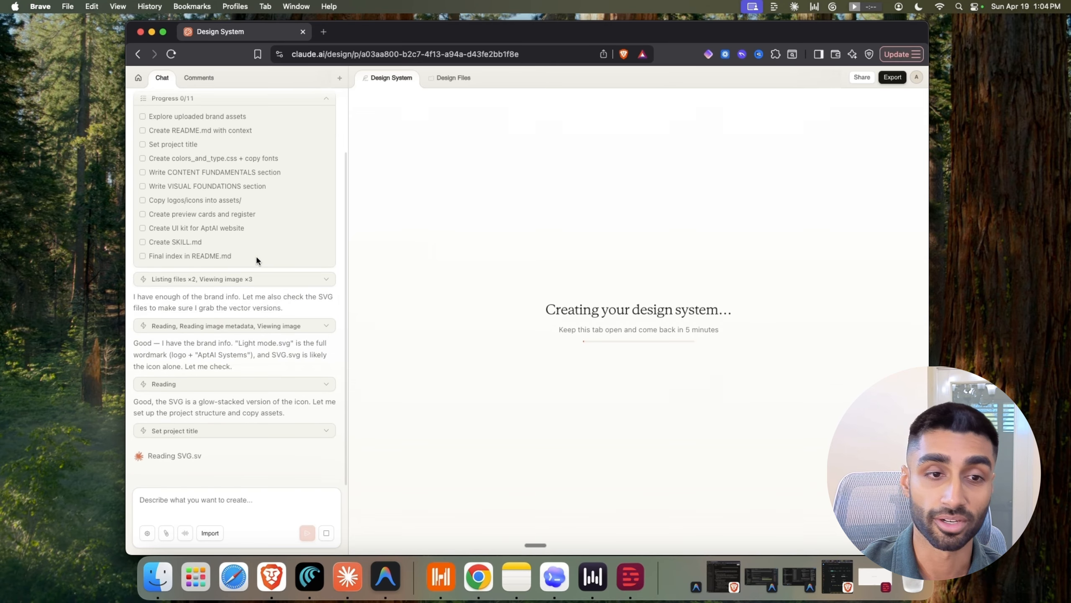
pyautogui.scroll(3, 263, 268)
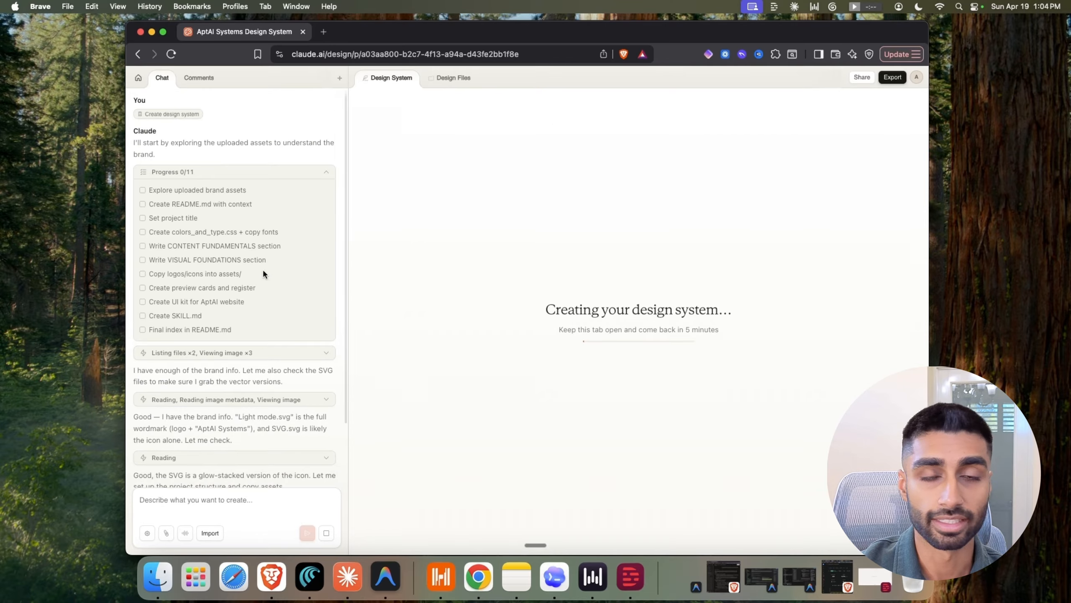
pyautogui.scroll(-3, 263, 273)
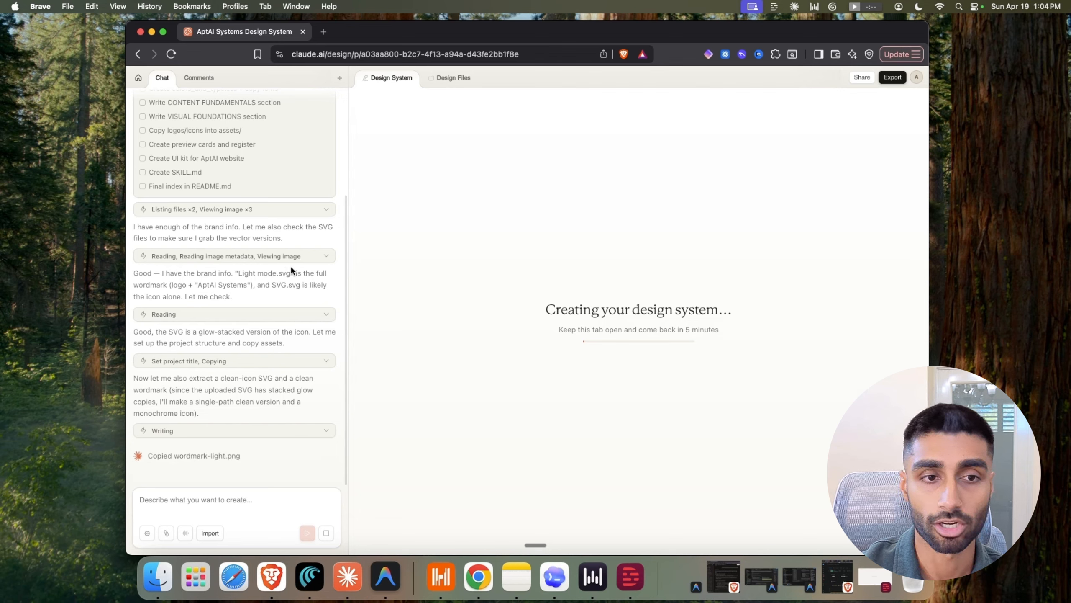
pyautogui.scroll(1, 291, 266)
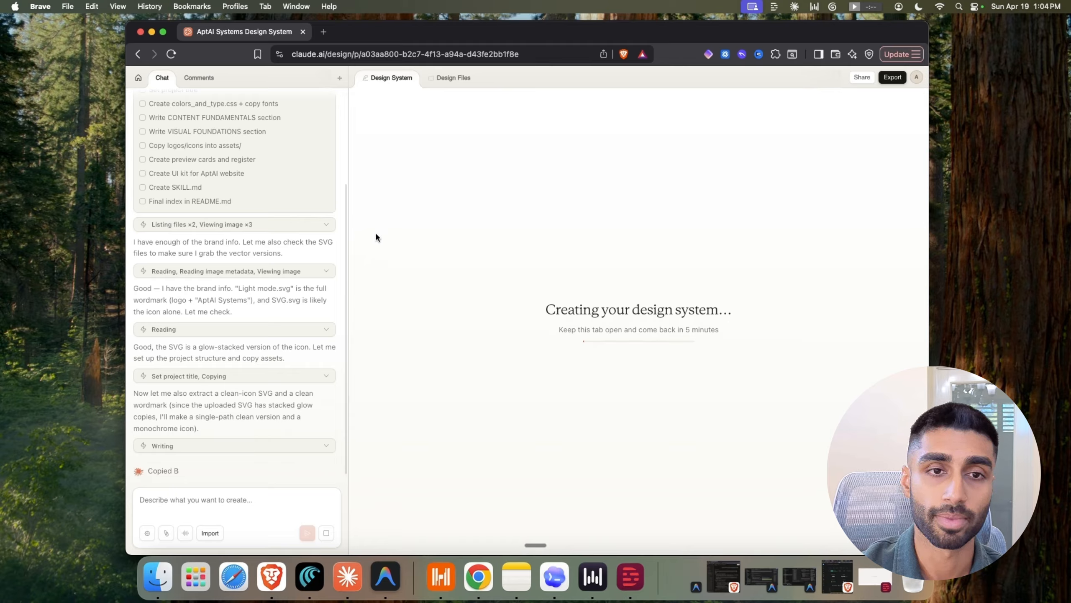
pyautogui.scroll(-1, 140, 276)
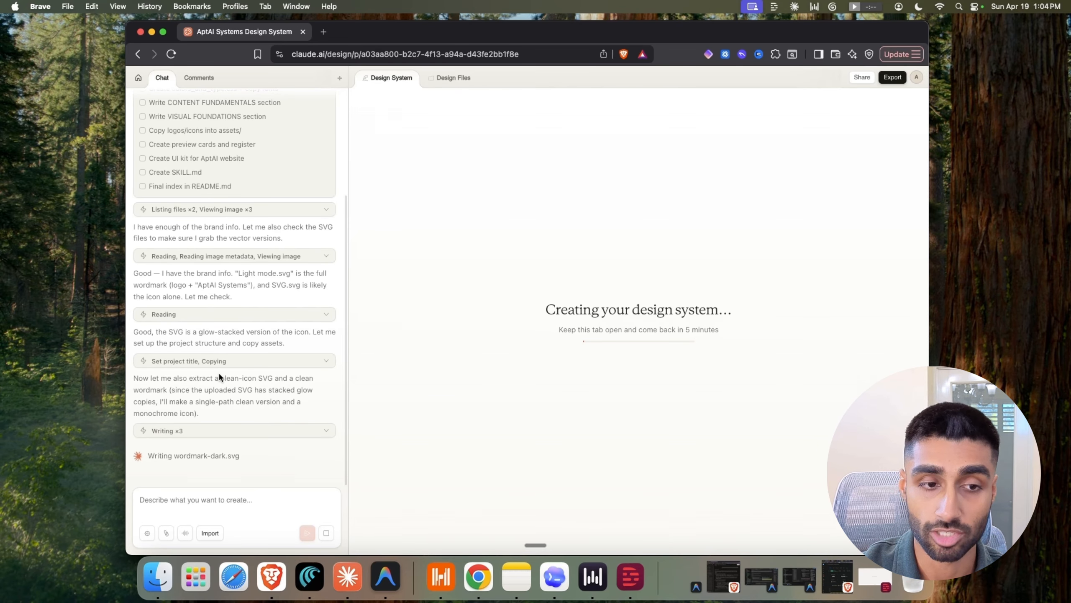
pyautogui.scroll(3, 216, 374)
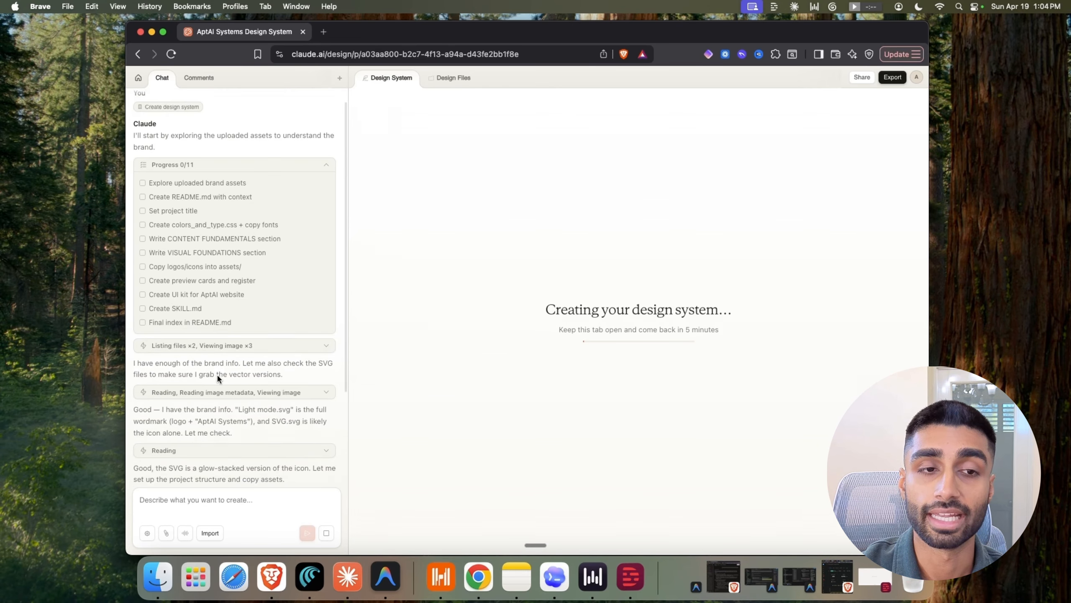
pyautogui.scroll(1, 217, 373)
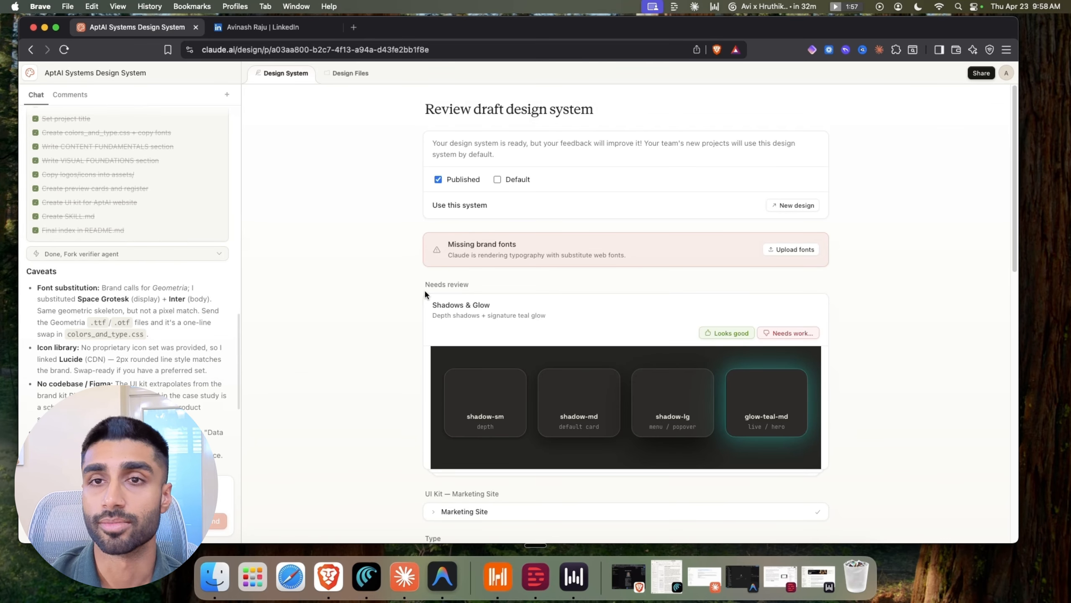
pyautogui.scroll(-1, 444, 296)
pyautogui.scroll(1, 444, 296)
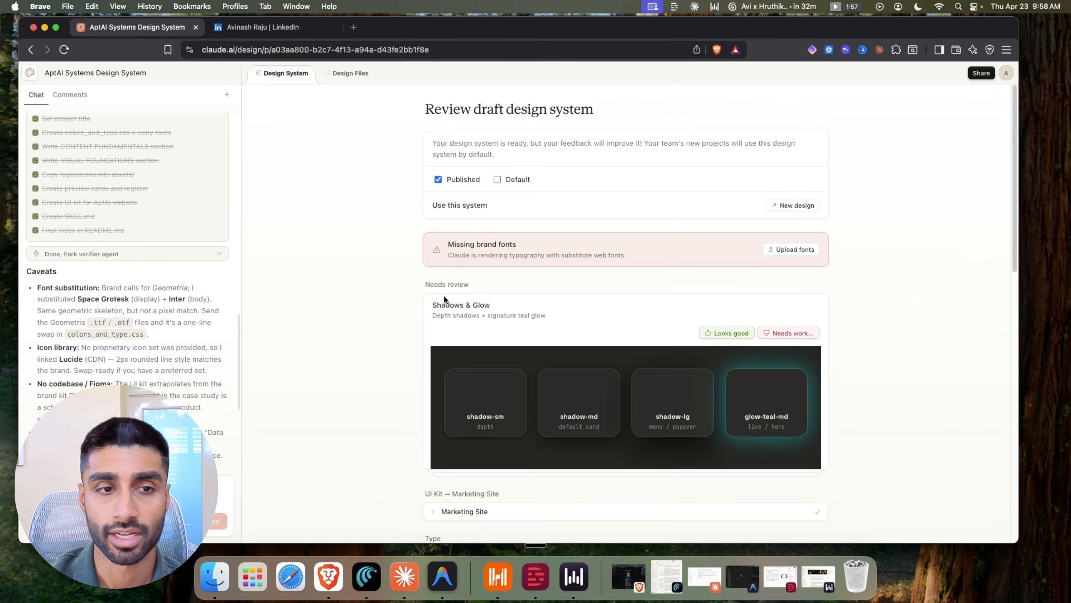
pyautogui.moveTo(457, 244); pyautogui.dragTo(506, 245)
pyautogui.click(534, 268)
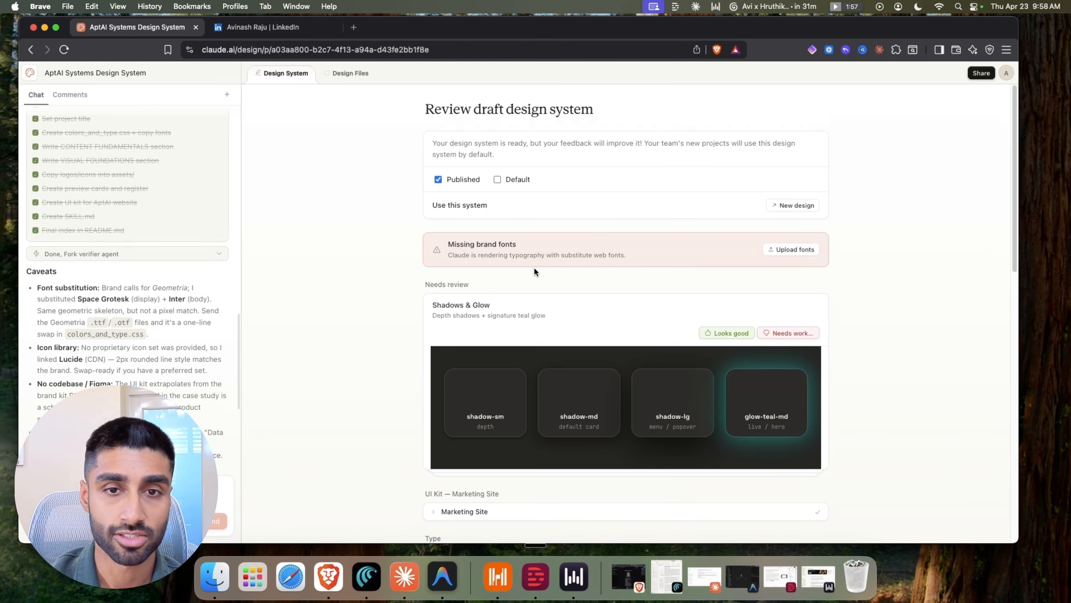
pyautogui.click(763, 248)
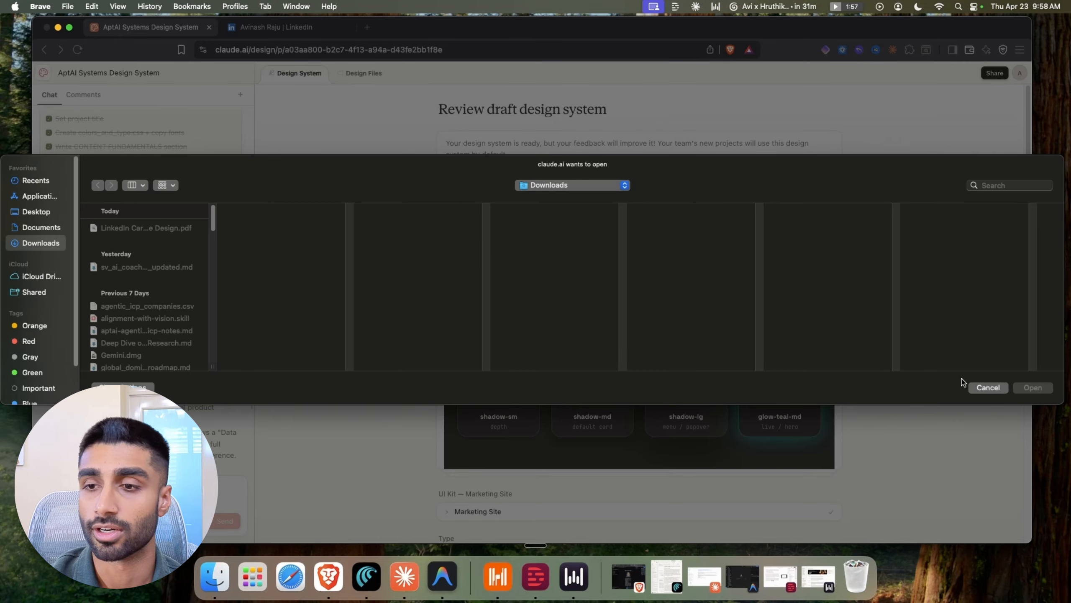
pyautogui.click(984, 384)
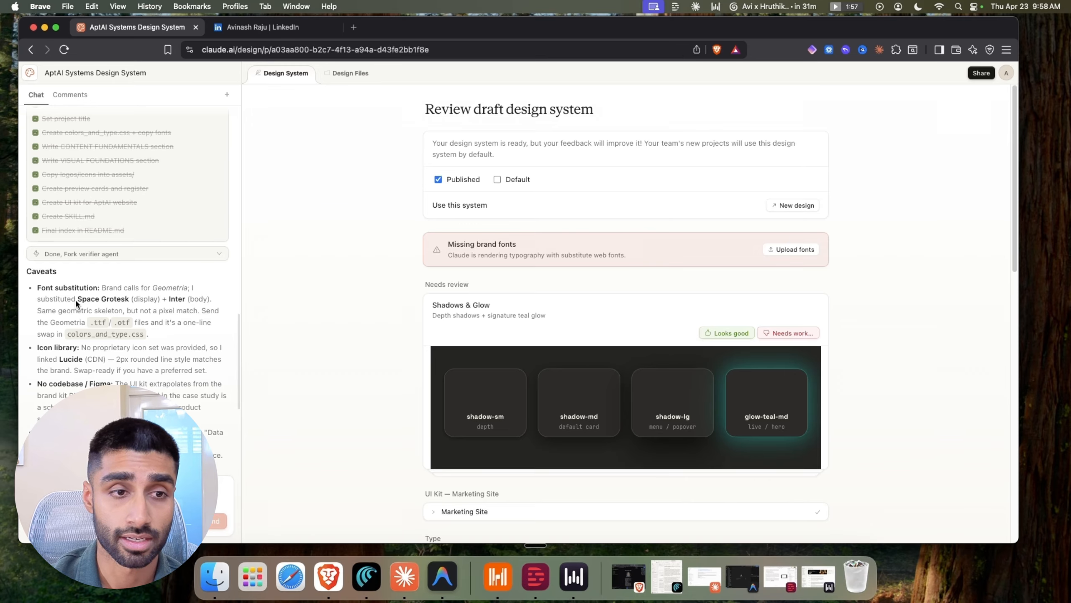
pyautogui.moveTo(76, 299); pyautogui.dragTo(129, 299)
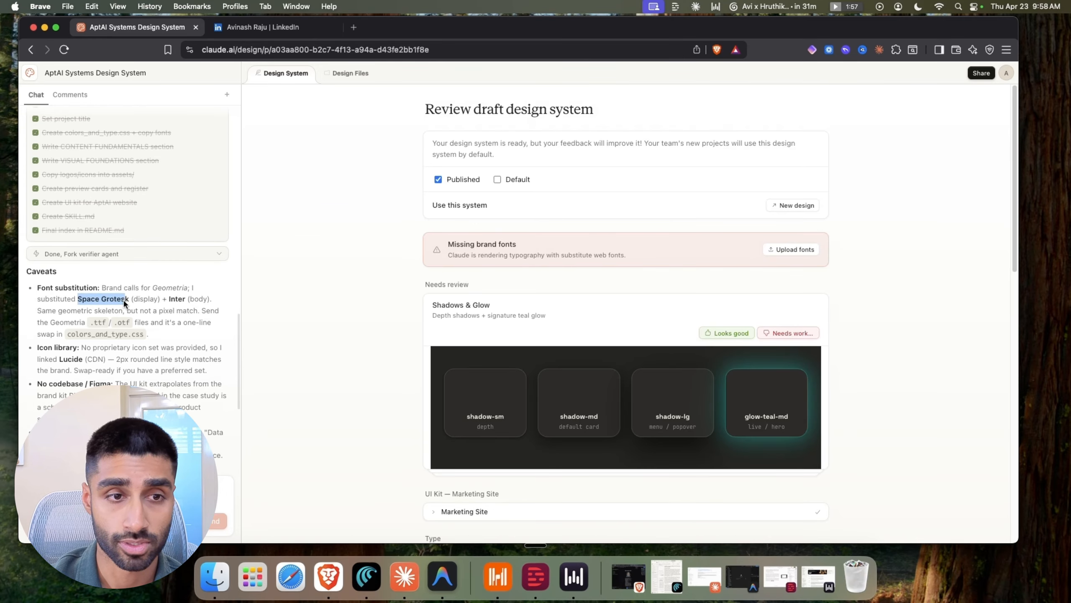
pyautogui.click(356, 275)
pyautogui.scroll(-3, 386, 291)
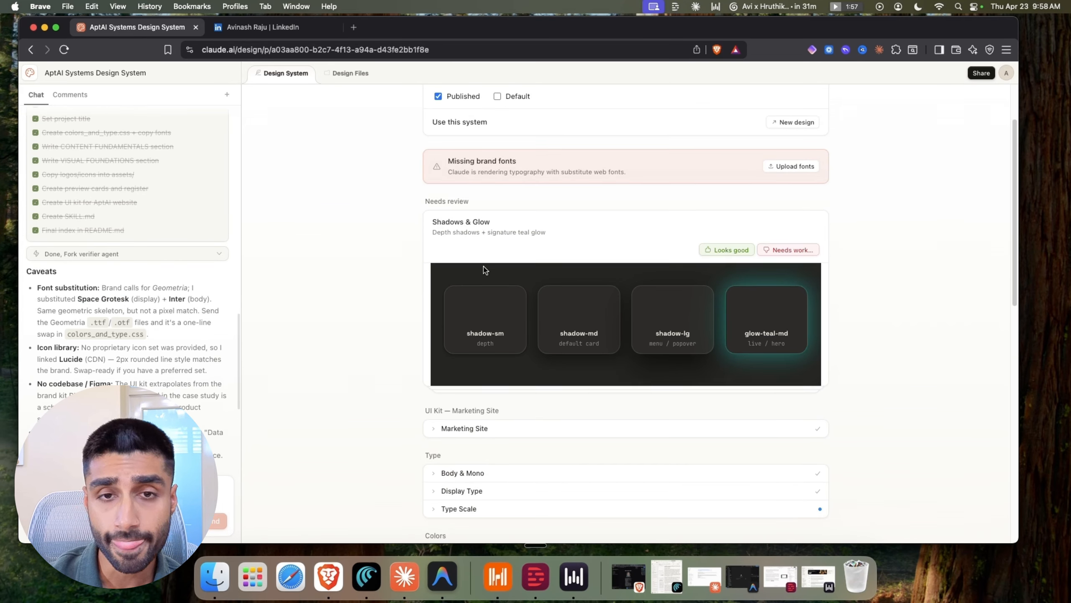
pyautogui.scroll(-10, 493, 266)
pyautogui.scroll(10, 495, 270)
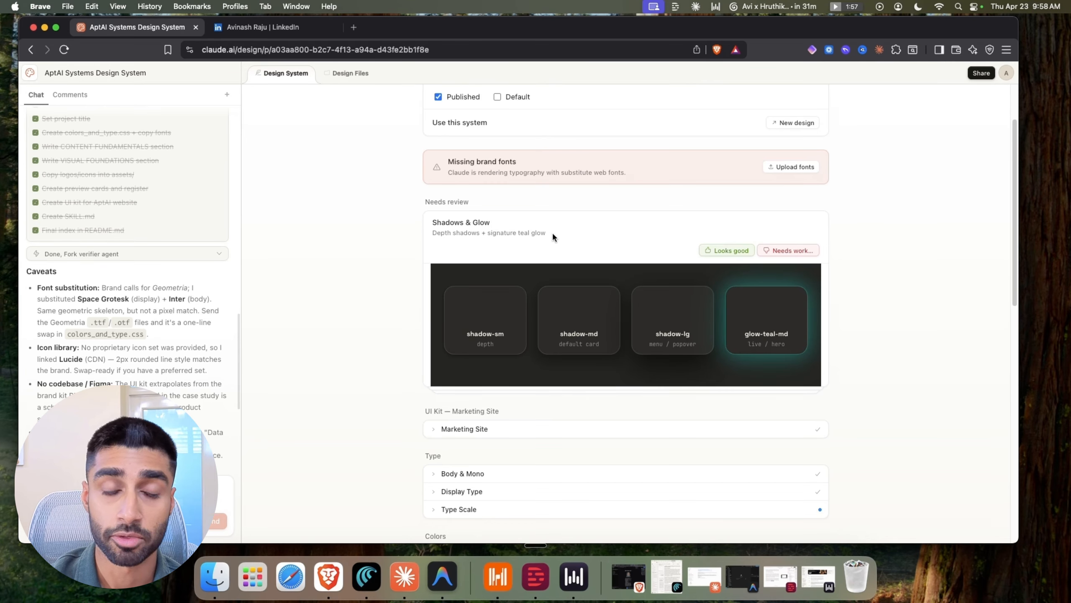
pyautogui.scroll(3, 526, 215)
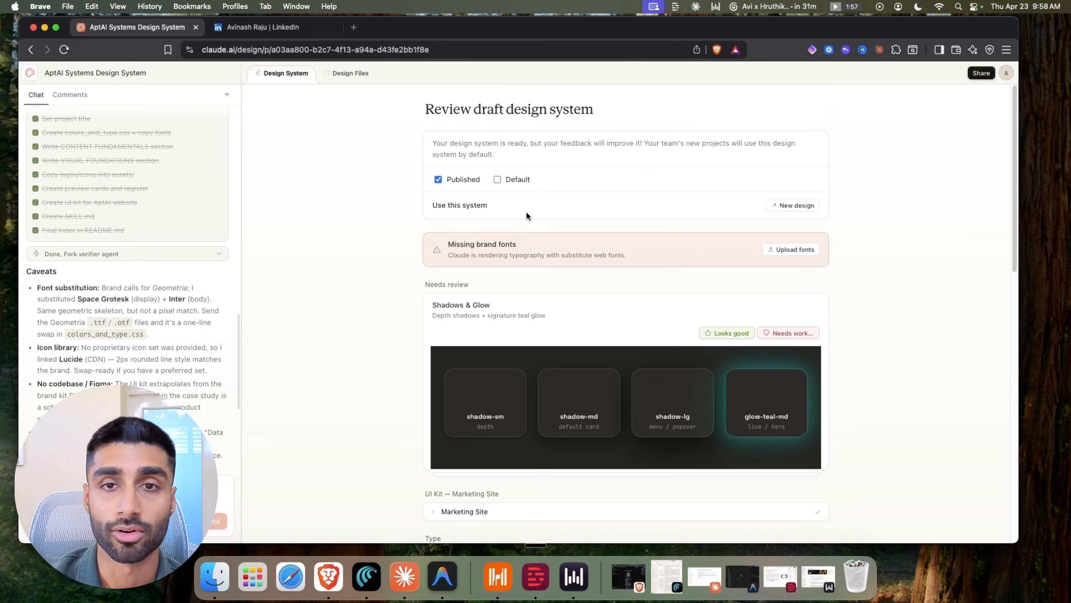
pyautogui.scroll(-3, 527, 312)
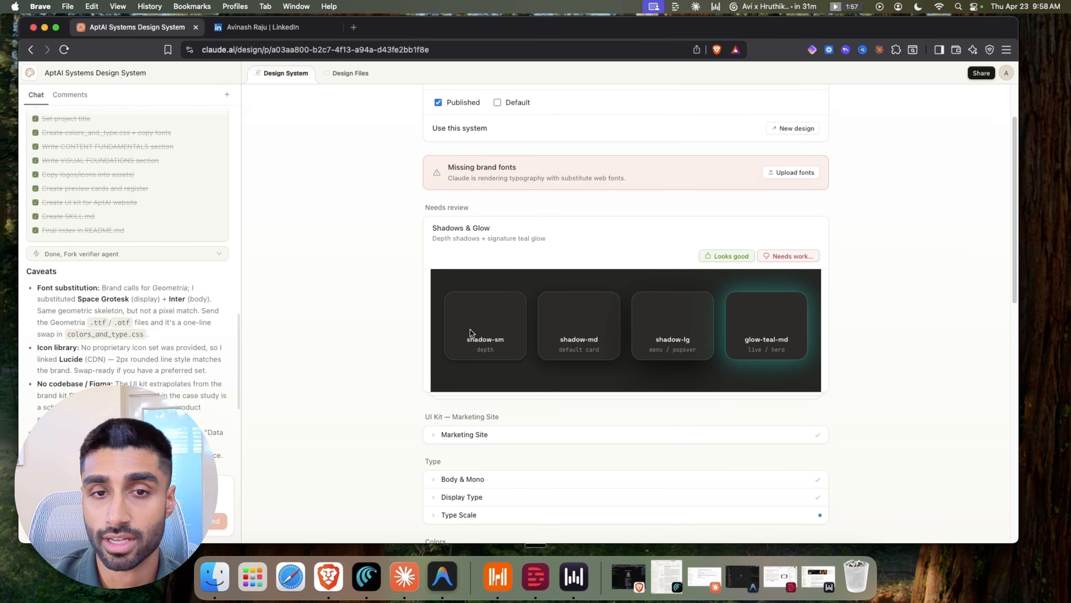
pyautogui.scroll(-3, 675, 347)
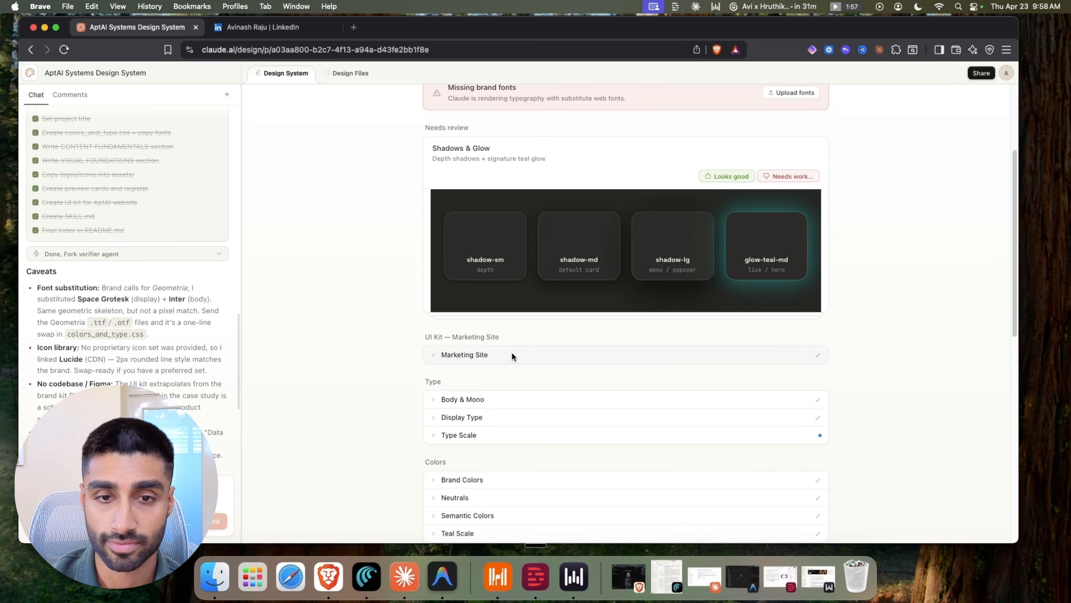
# Expand the Marketing Site UI kit preview and scroll through it from hero to footer
pyautogui.click(511, 353)
pyautogui.scroll(-5, 514, 342)
pyautogui.scroll(-5, 569, 342)
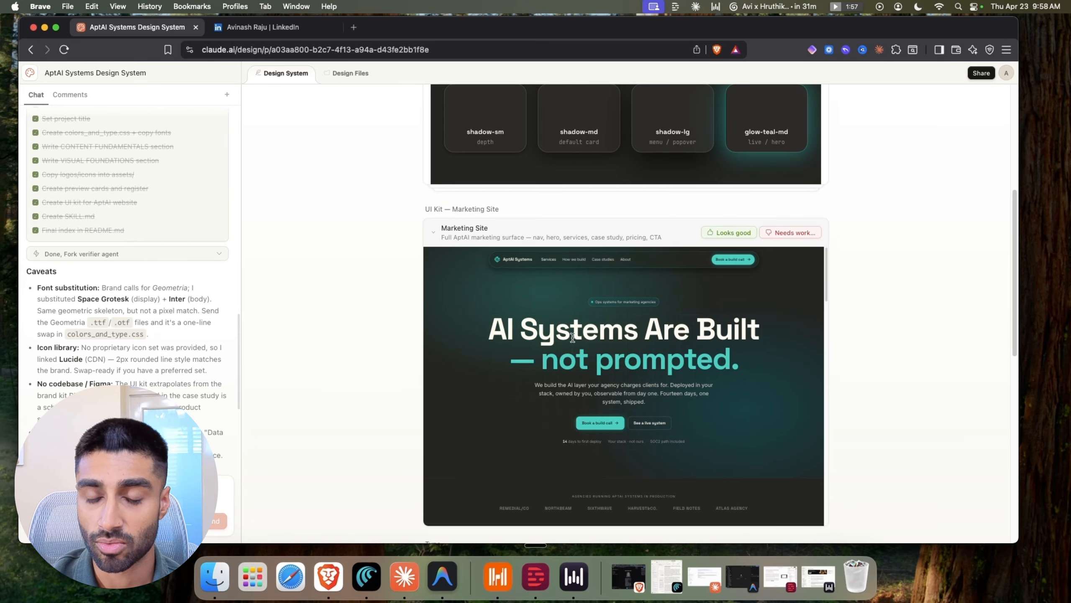
pyautogui.scroll(-5, 674, 370)
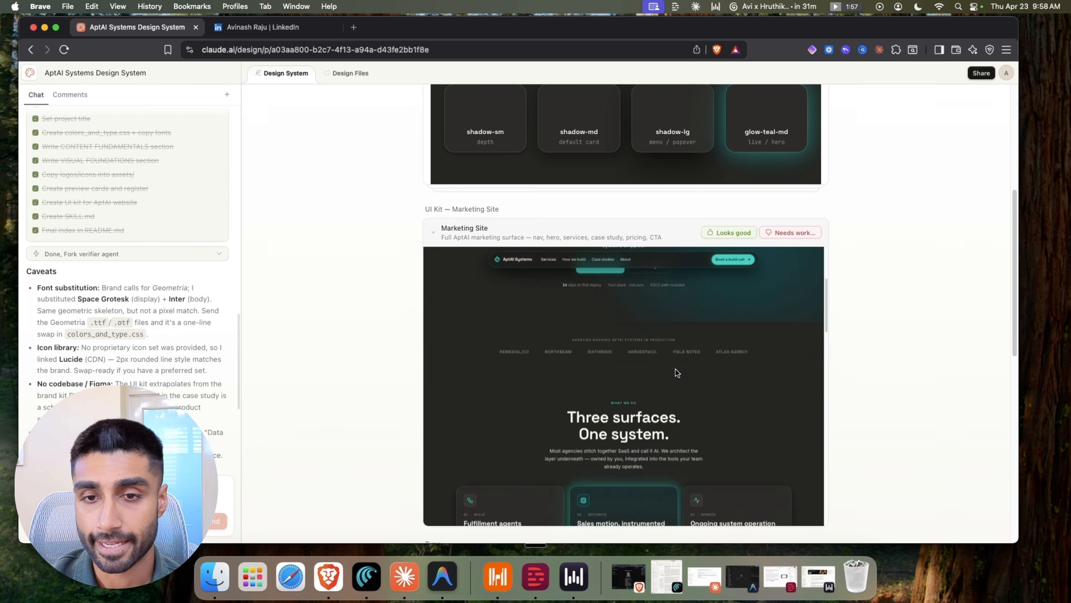
pyautogui.scroll(5, 675, 370)
pyautogui.scroll(-6, 673, 369)
pyautogui.scroll(-5, 673, 369)
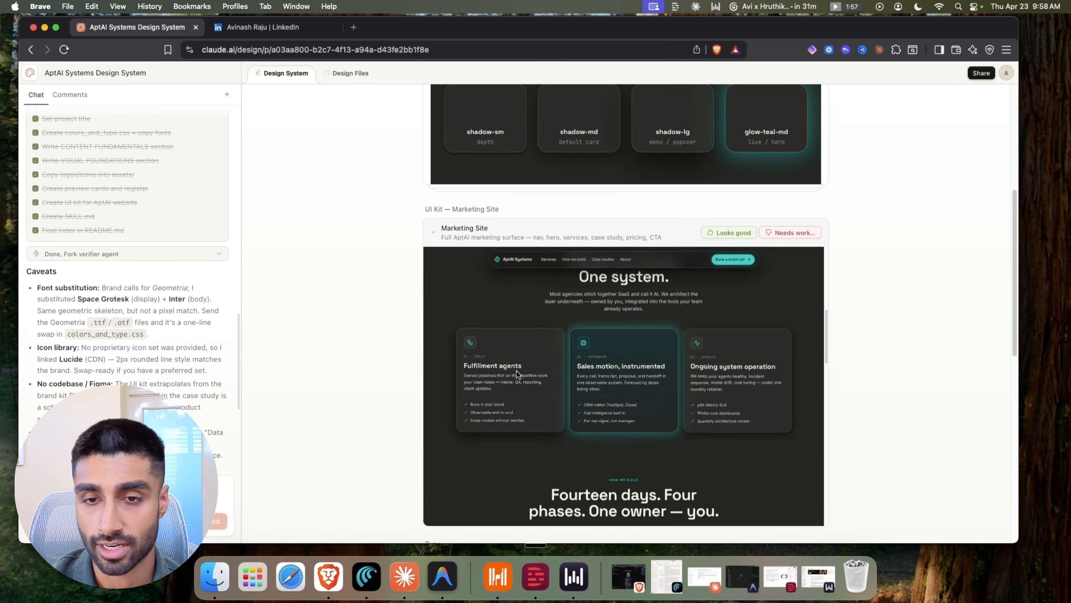
pyautogui.scroll(-6, 568, 368)
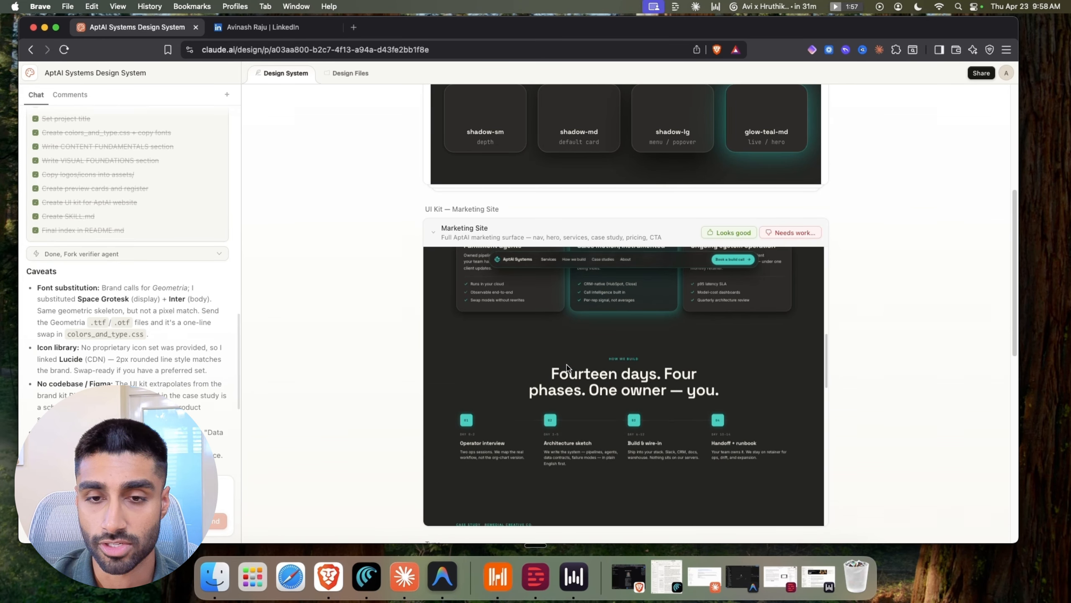
pyautogui.scroll(-6, 644, 337)
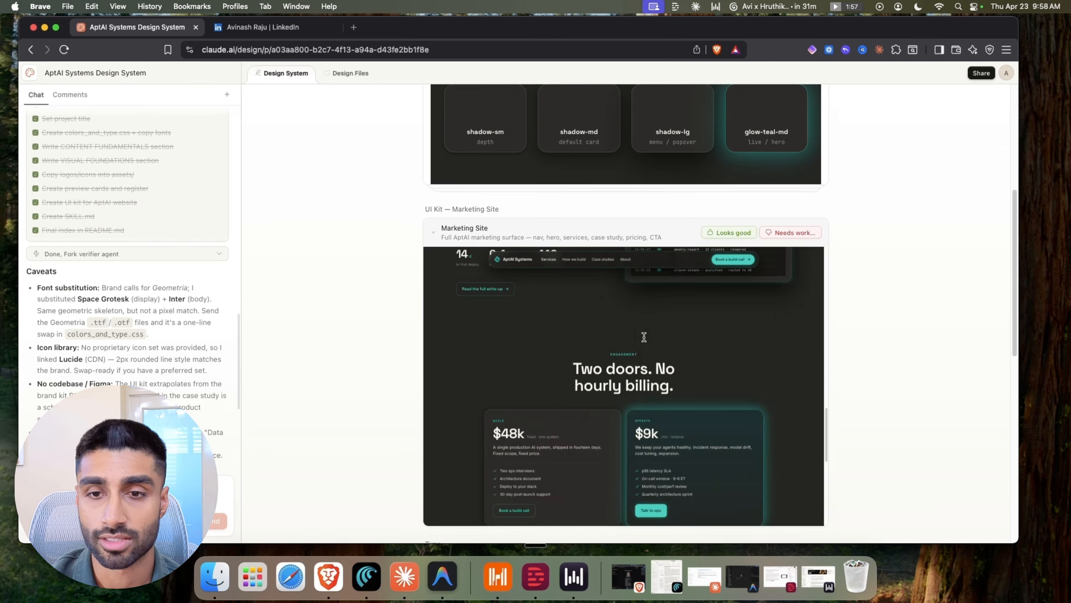
pyautogui.scroll(-1, 644, 340)
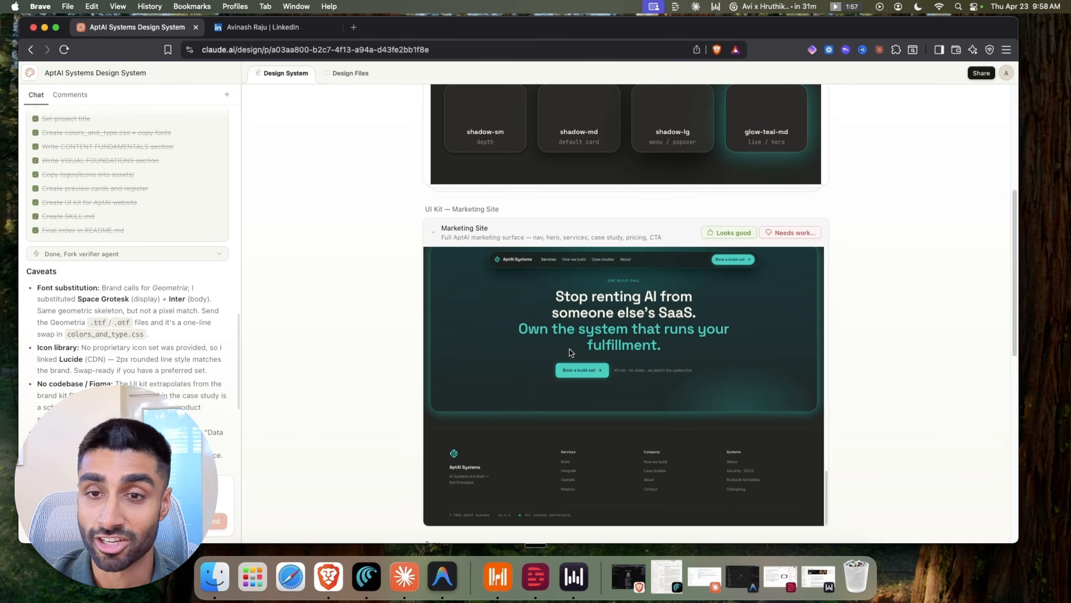
pyautogui.scroll(15, 570, 349)
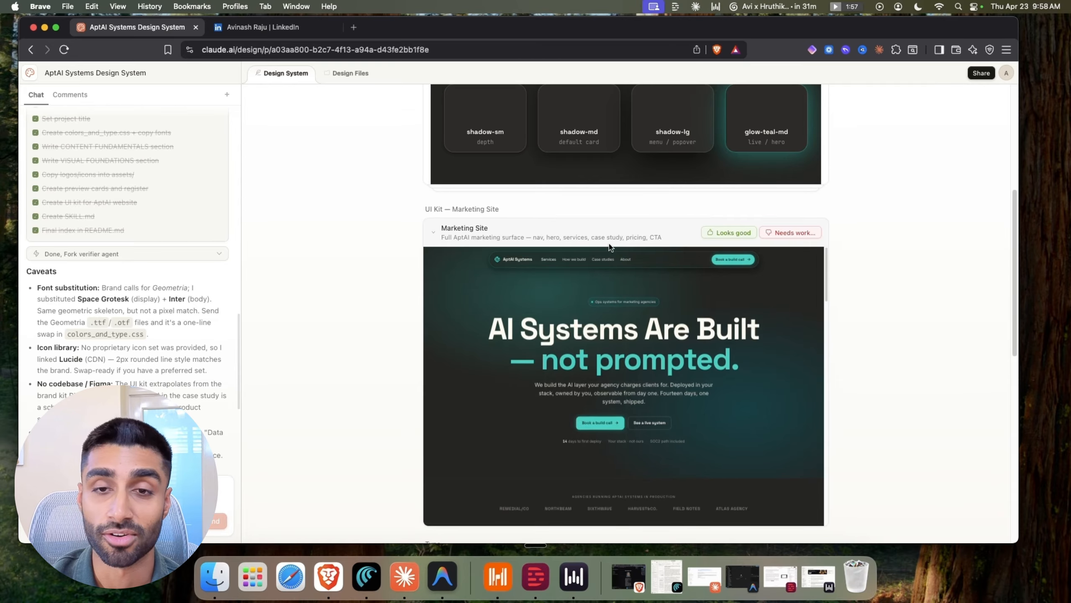
# Jump to the preview's Services section, then mark the Marketing Site kit as looking good
pyautogui.click(554, 265)
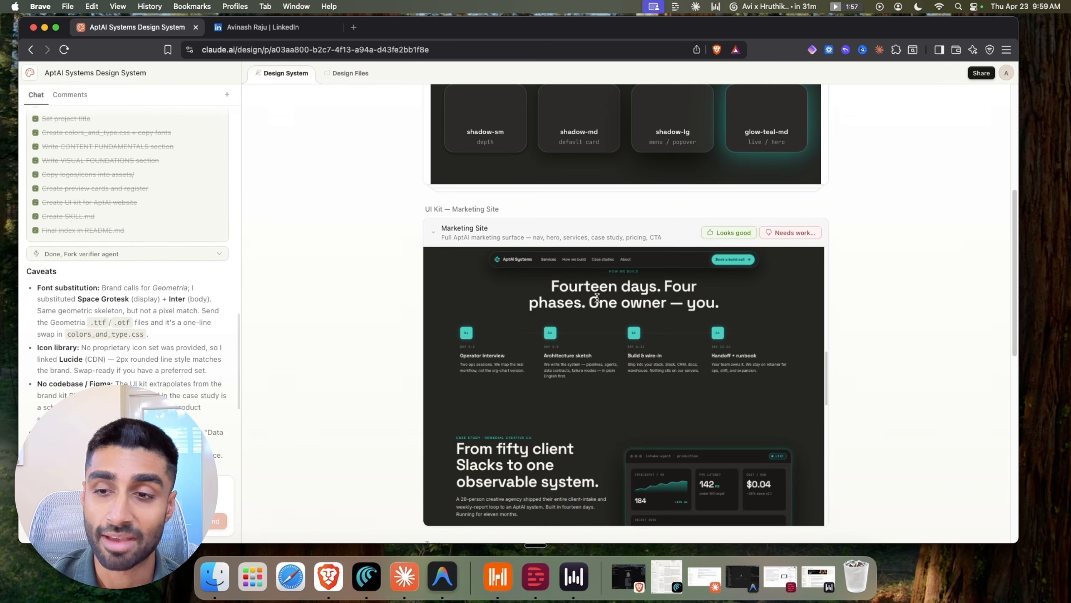
pyautogui.scroll(3, 604, 304)
pyautogui.scroll(10, 605, 305)
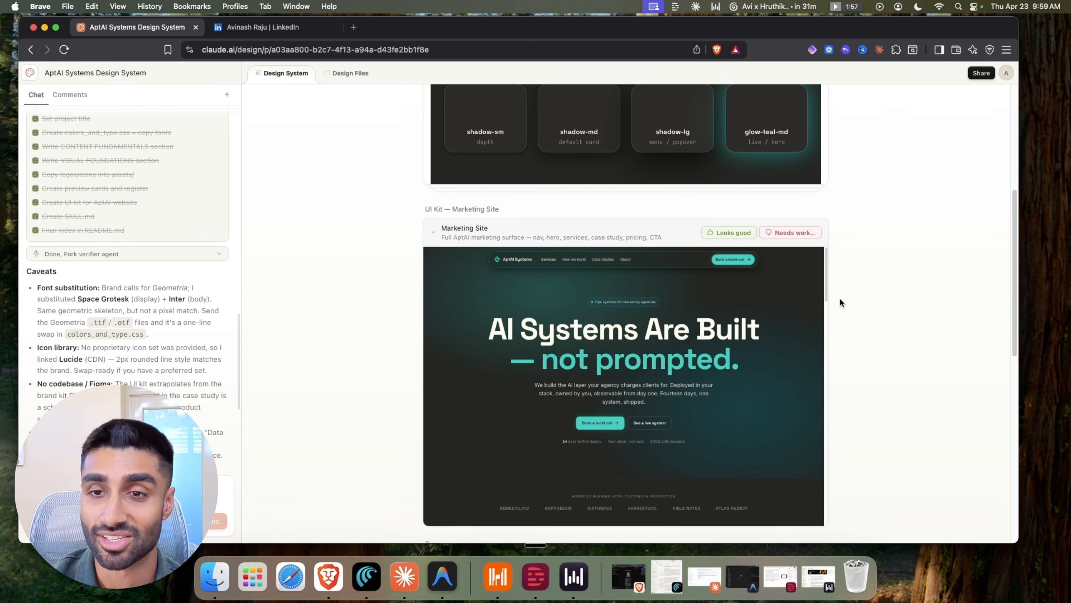
pyautogui.scroll(-8, 872, 287)
pyautogui.scroll(8, 869, 289)
pyautogui.scroll(1, 864, 289)
pyautogui.scroll(-3, 703, 289)
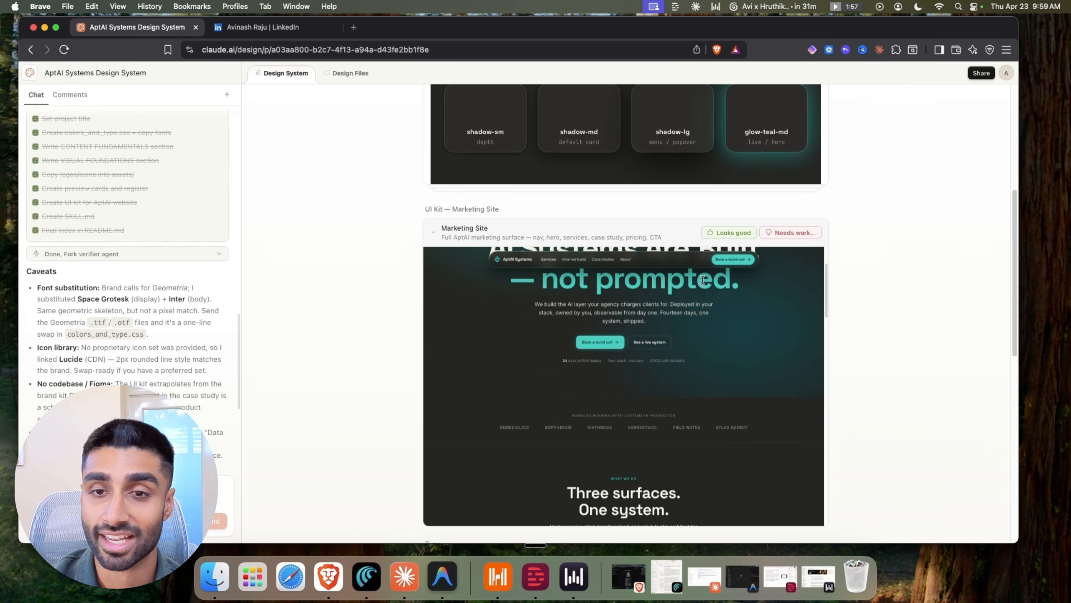
pyautogui.scroll(3, 703, 289)
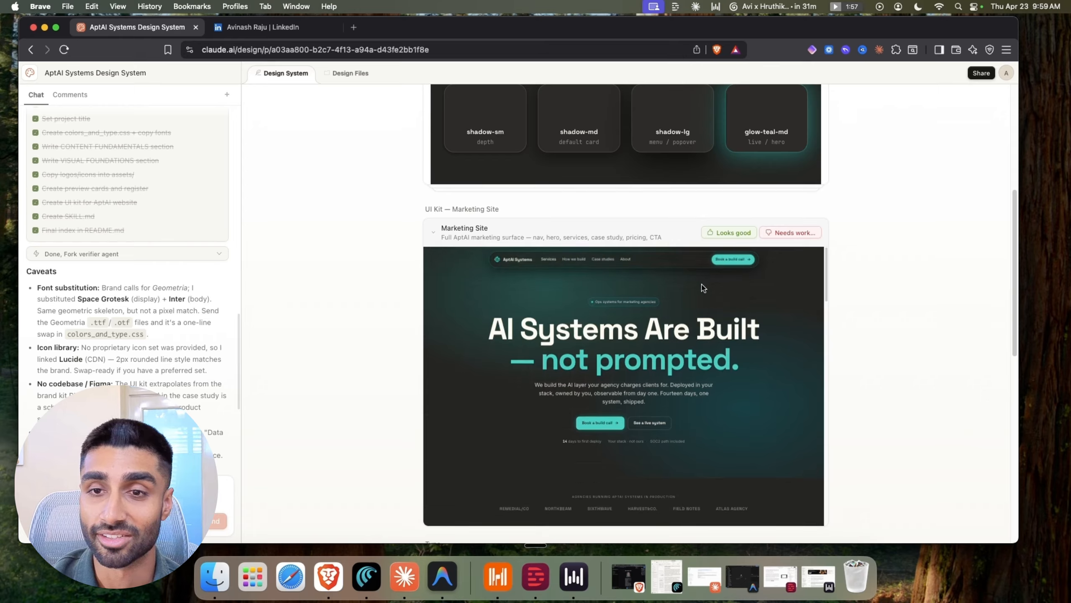
pyautogui.click(713, 232)
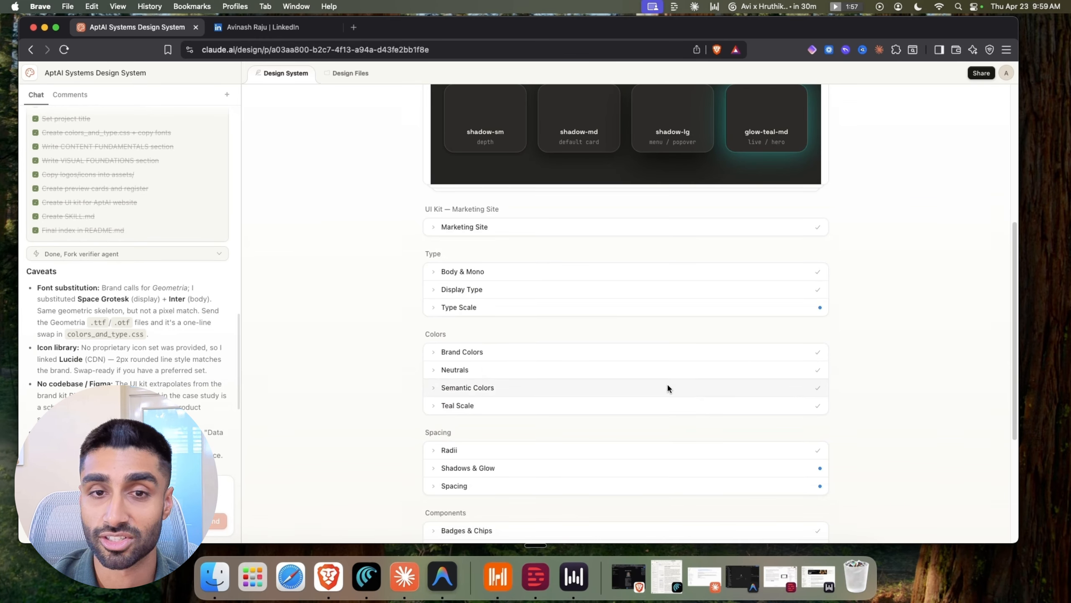
# Expand the Body & Mono, Display Type and Type Scale previews and approve Type Scale
pyautogui.click(431, 272)
pyautogui.scroll(-2, 486, 365)
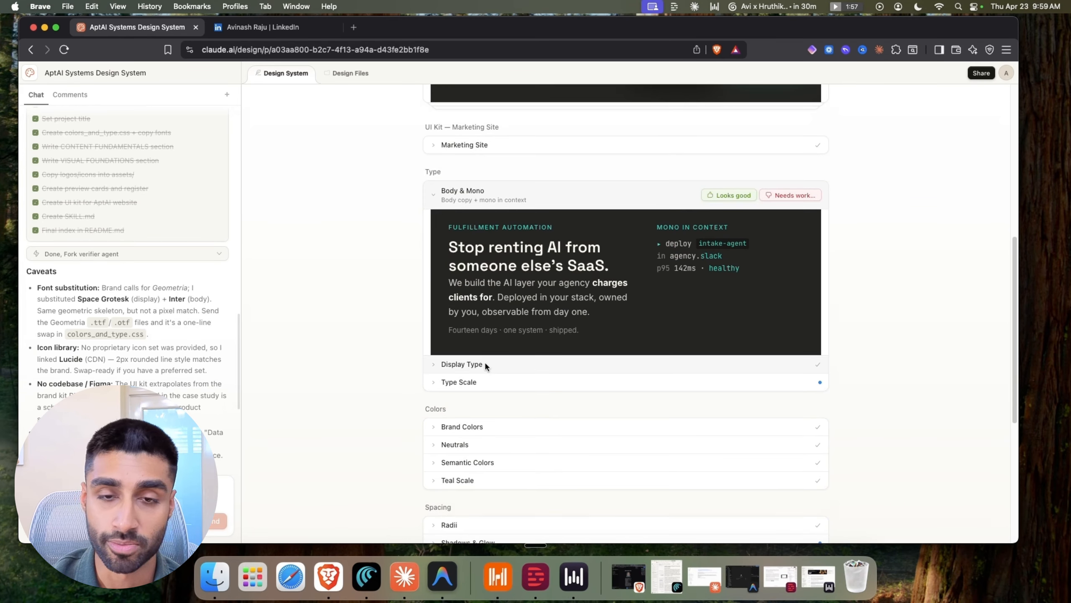
pyautogui.click(444, 363)
pyautogui.click(462, 382)
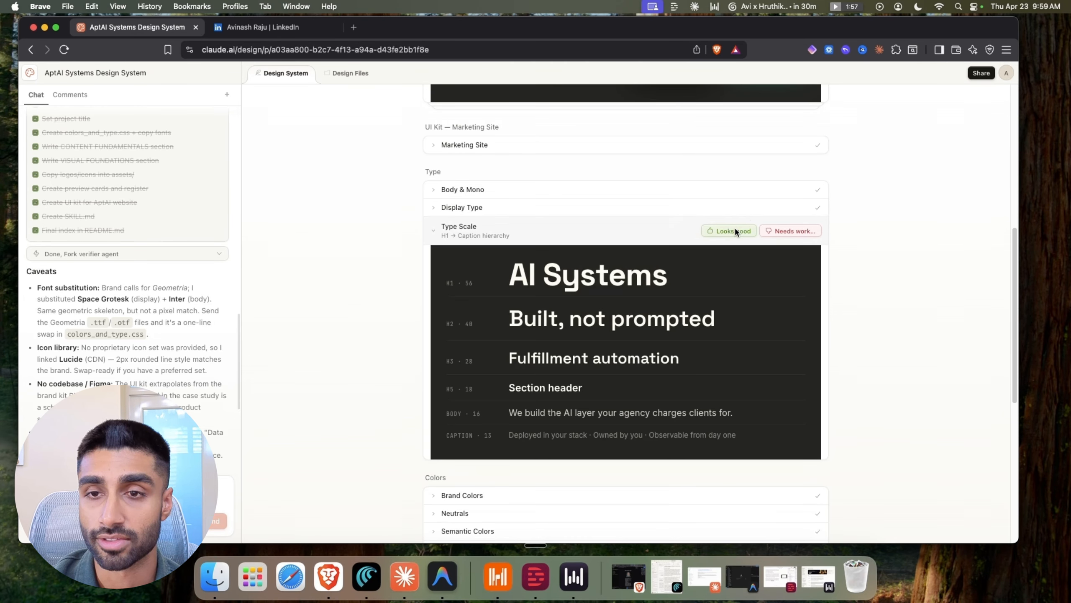
pyautogui.click(735, 230)
pyautogui.click(740, 190)
pyautogui.click(741, 194)
# Approve the Iconography set, then preview the Voice & Tone cards and Signature Glow
pyautogui.scroll(-3, 585, 359)
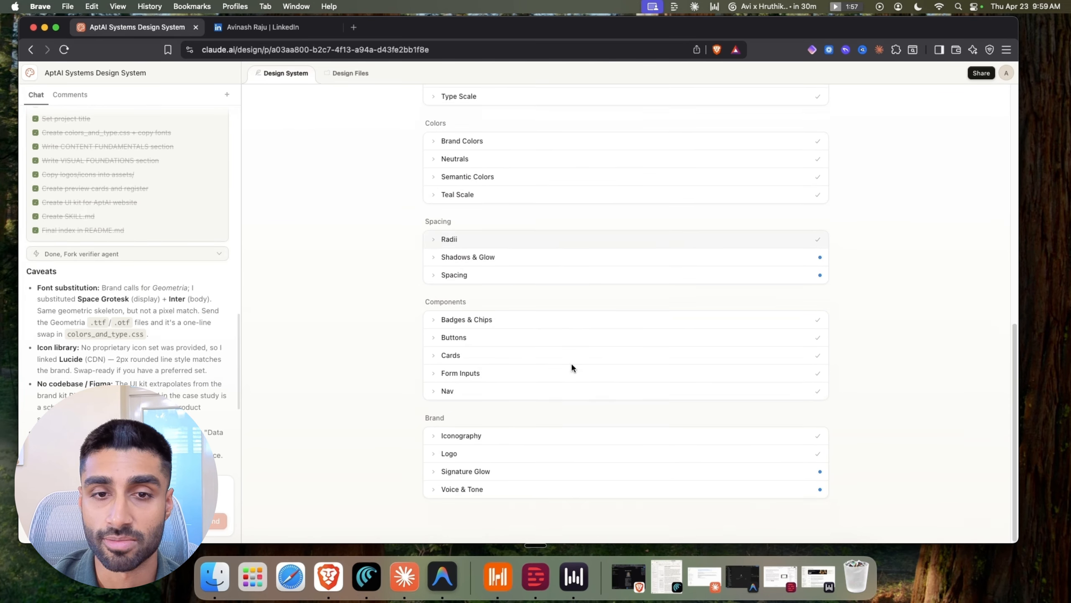
pyautogui.click(433, 437)
pyautogui.scroll(-3, 460, 418)
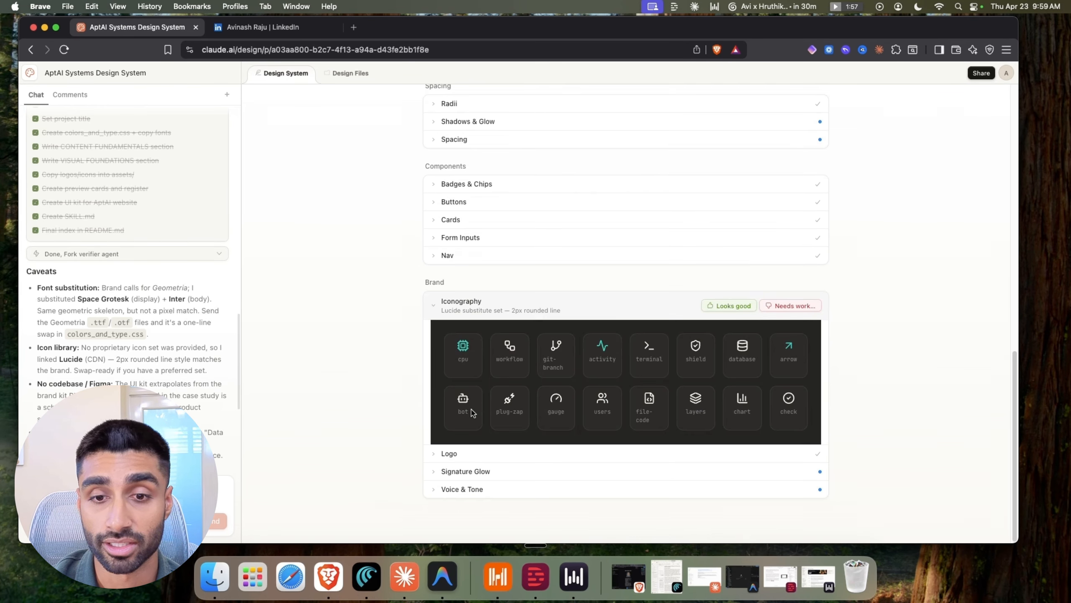
pyautogui.click(721, 306)
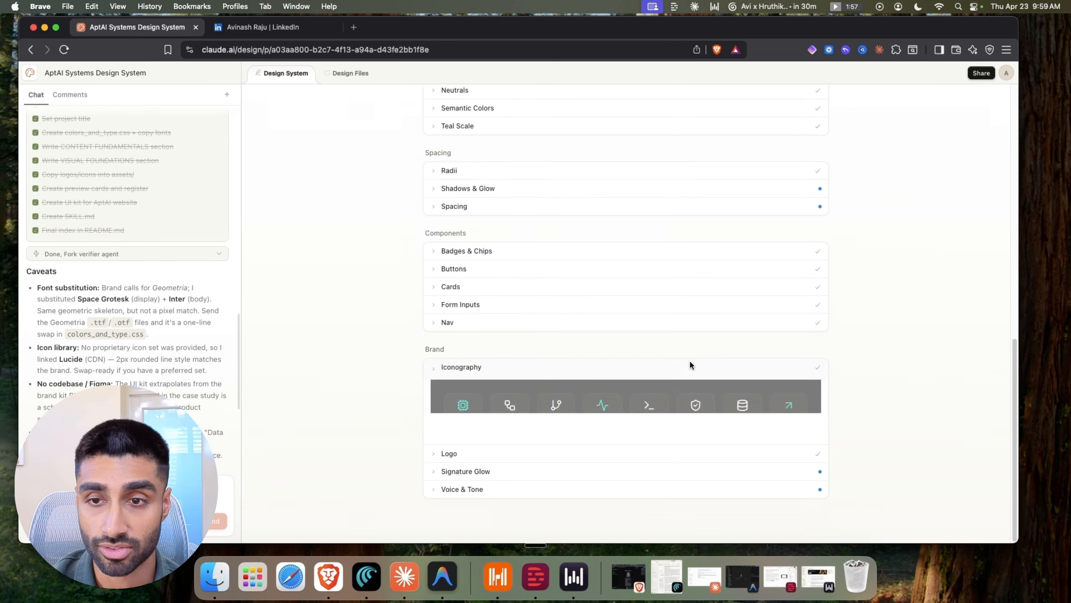
pyautogui.click(433, 486)
pyautogui.scroll(-3, 454, 365)
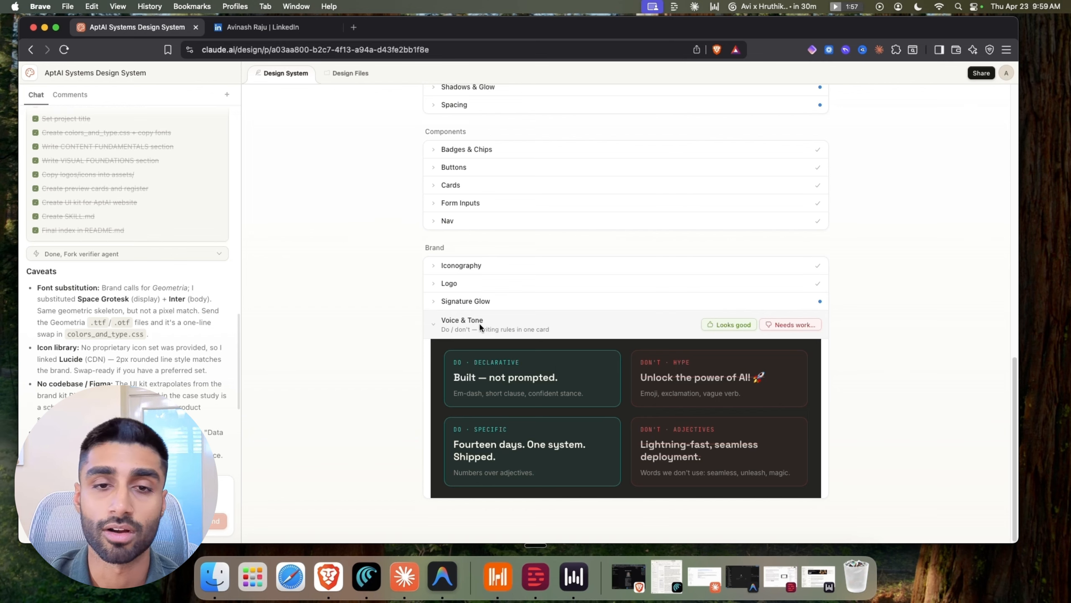
pyautogui.click(466, 300)
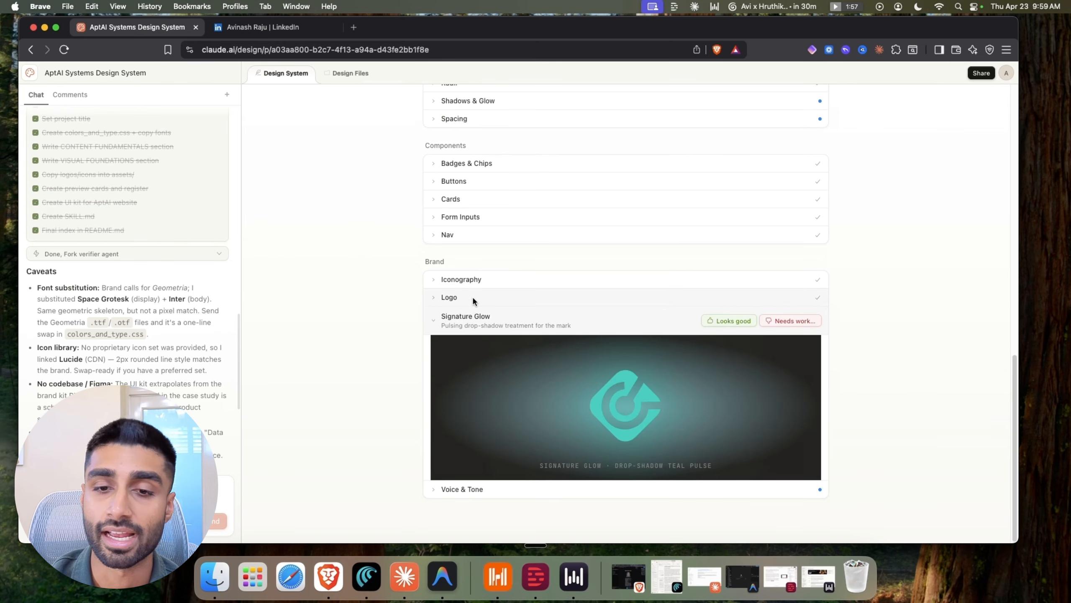
pyautogui.scroll(15, 522, 350)
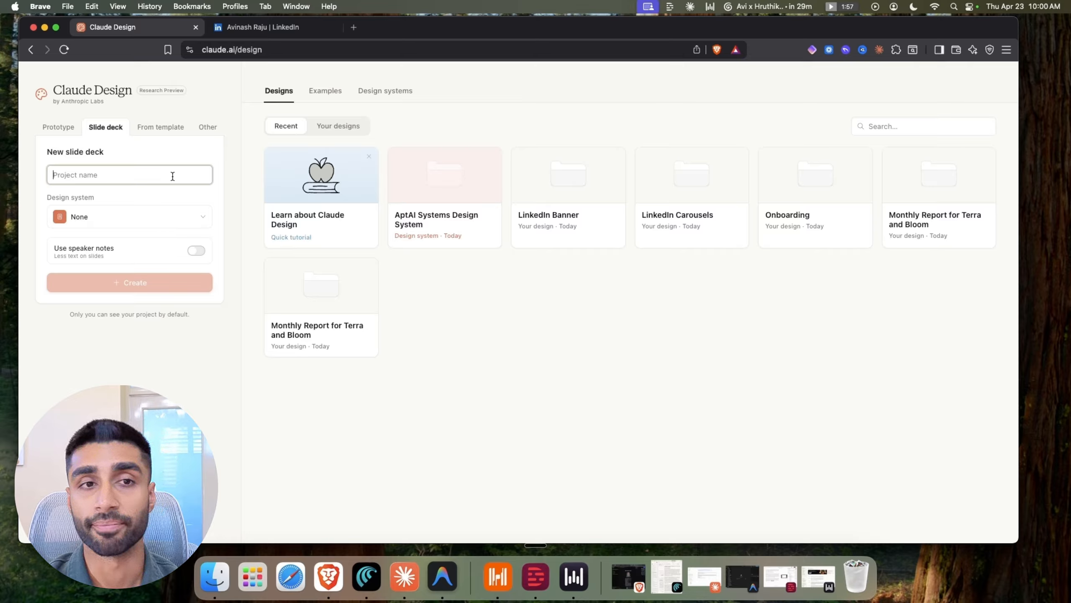
# Name the new slide deck 'Monthly Report for Terra and Bloom' and create it
pyautogui.write('Monthly')
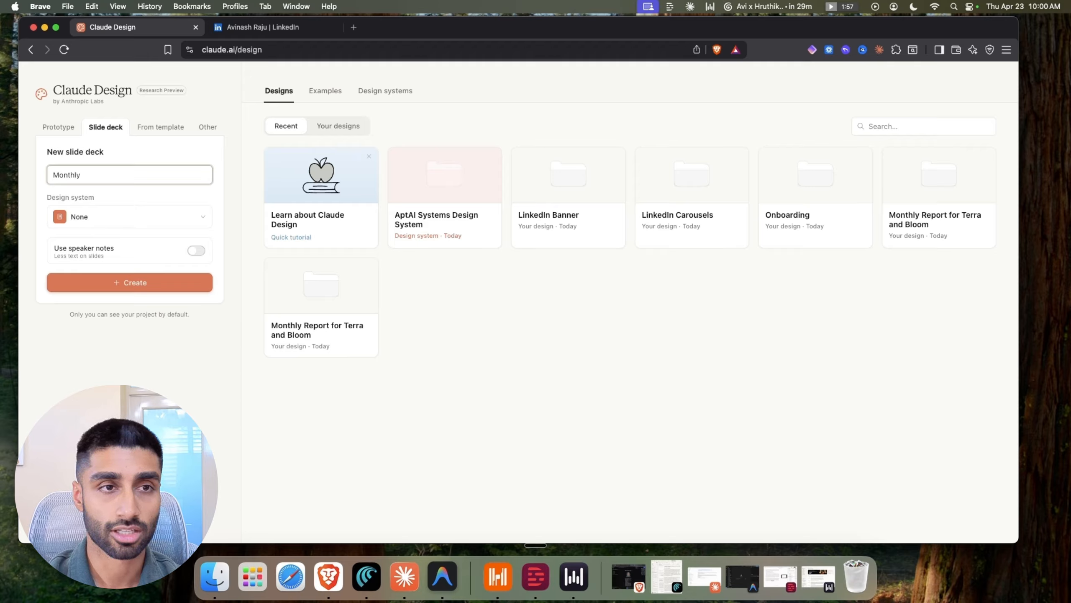
pyautogui.hotkey('alt', 'BackSpace')
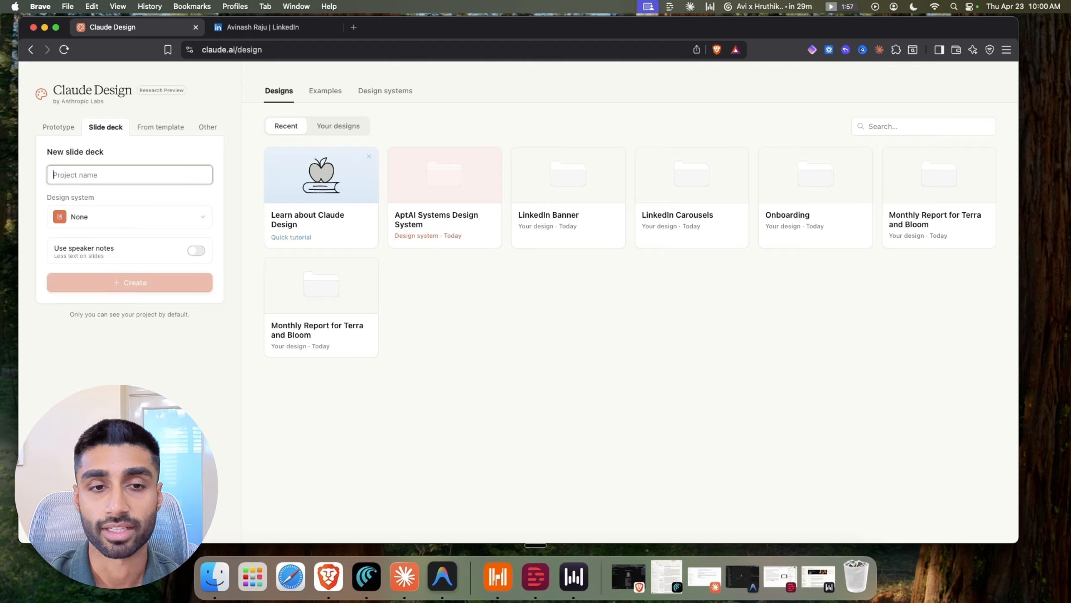
pyautogui.write('Monthly ')
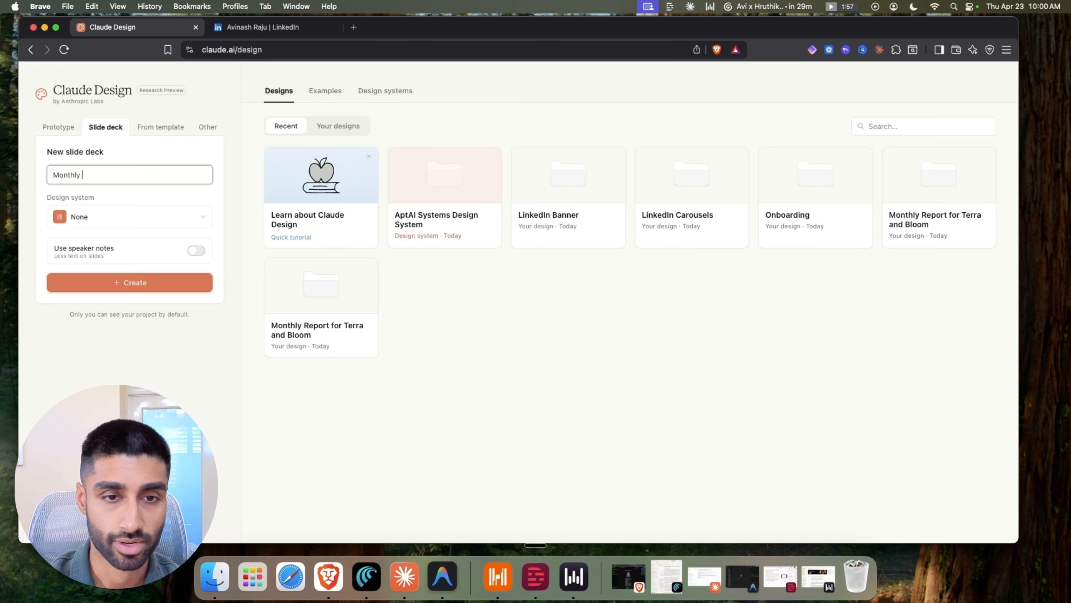
pyautogui.write('Report for ')
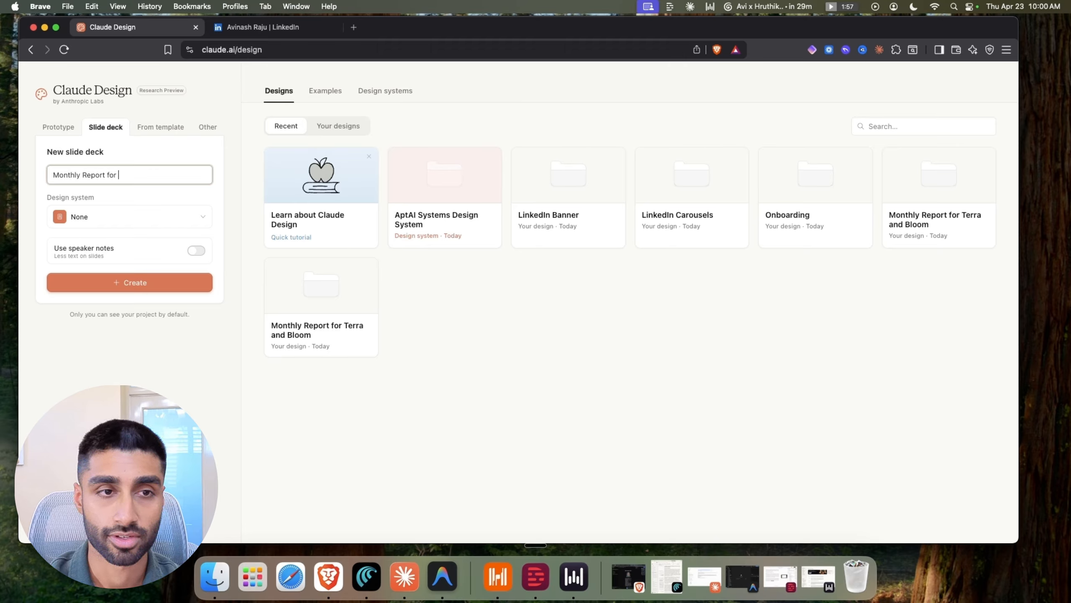
pyautogui.write('Terra and Bloom')
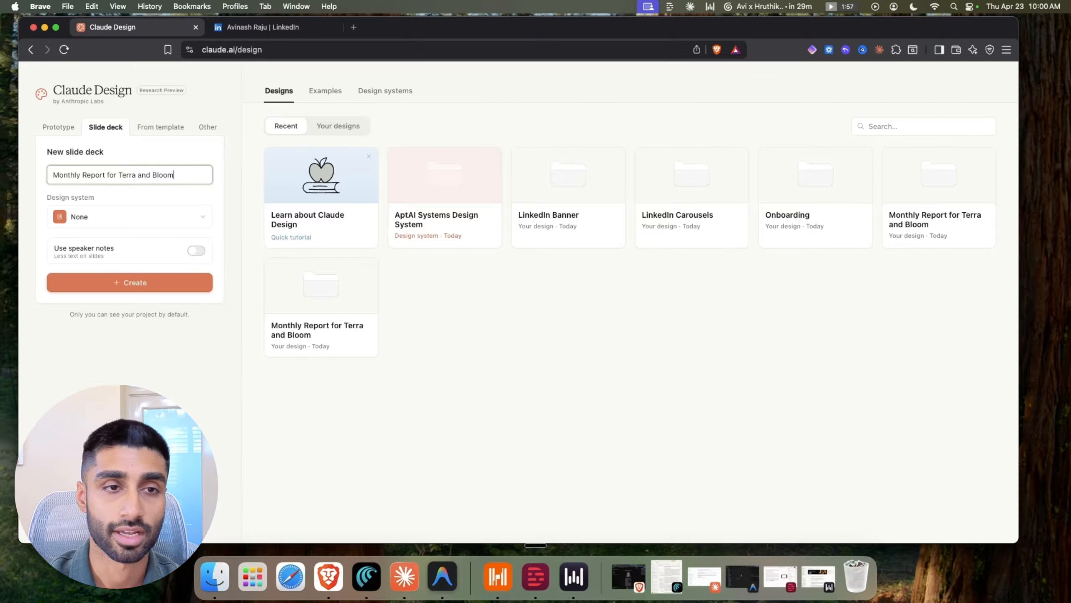
pyautogui.click(165, 287)
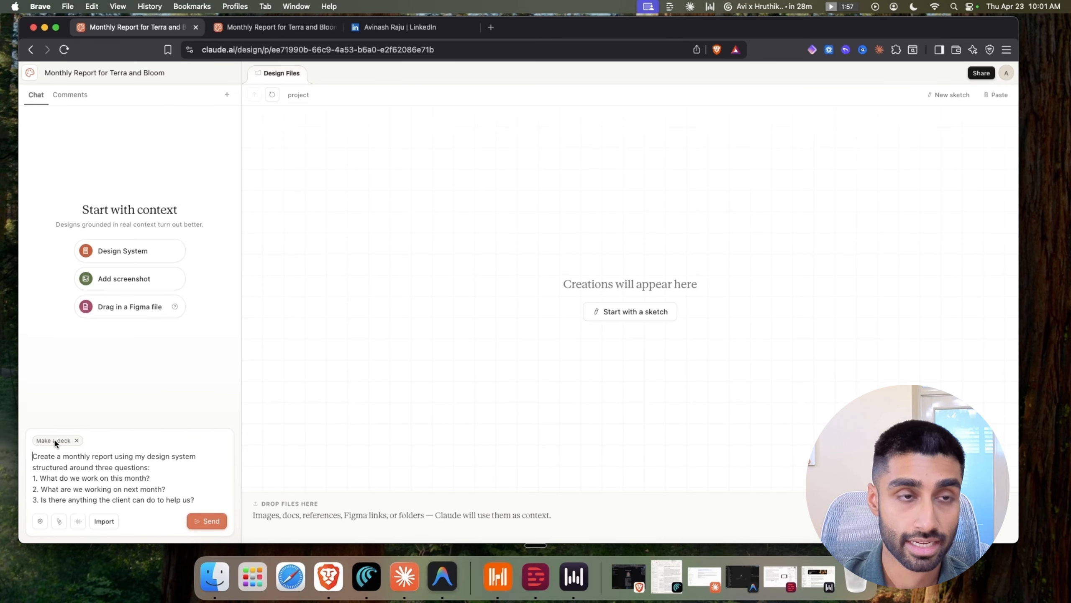
# Open the Claude Design home page in a new browser tab
pyautogui.rightClick(30, 77)
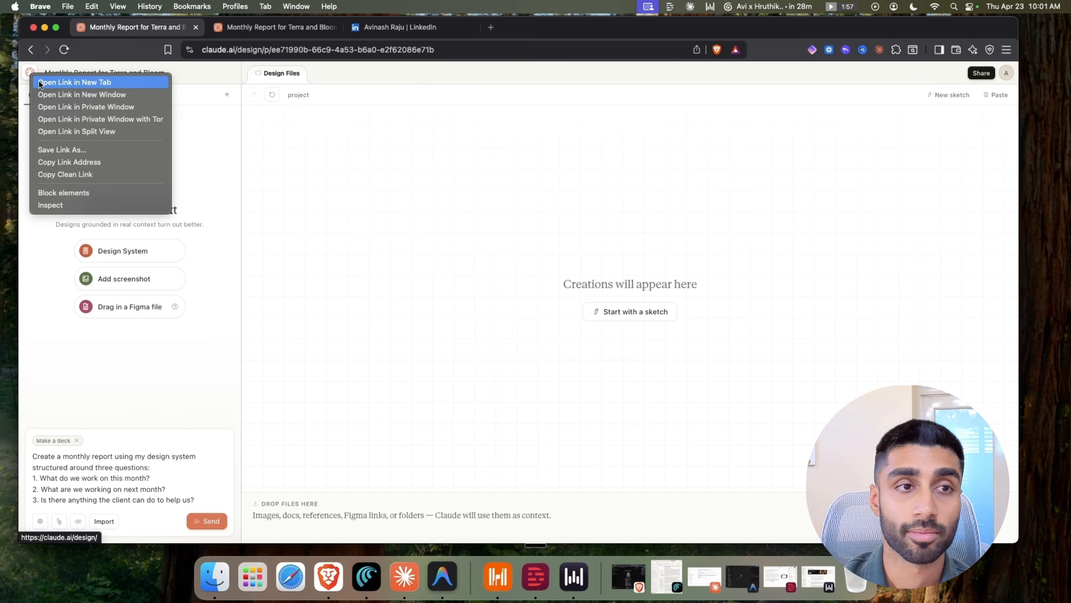
pyautogui.click(54, 83)
pyautogui.click(370, 36)
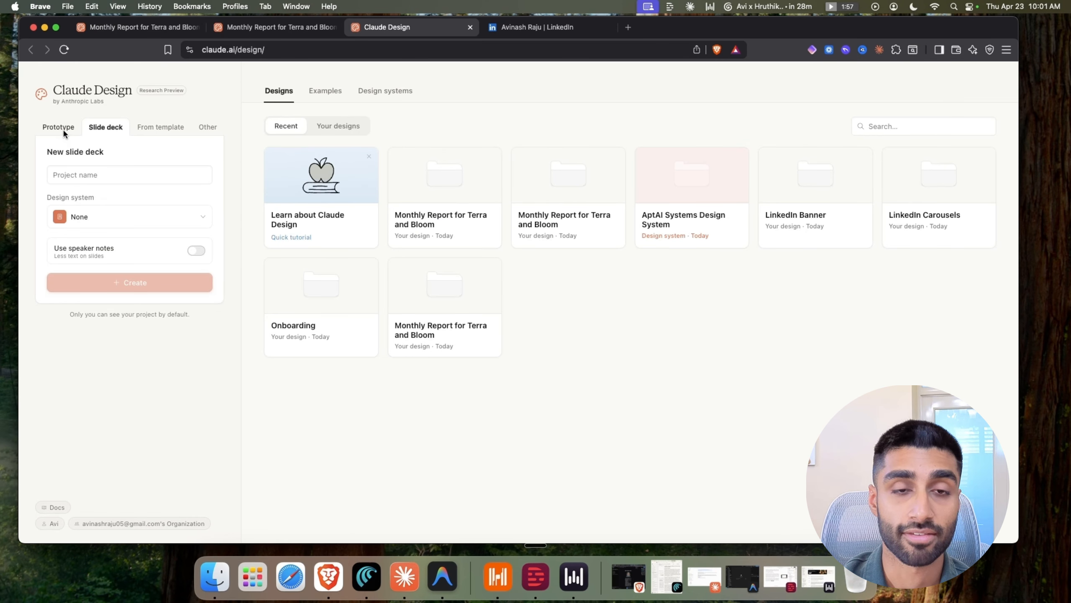
# Browse the prototype, slide deck and template options, then return to the empty Terra and Bloom project
pyautogui.click(65, 128)
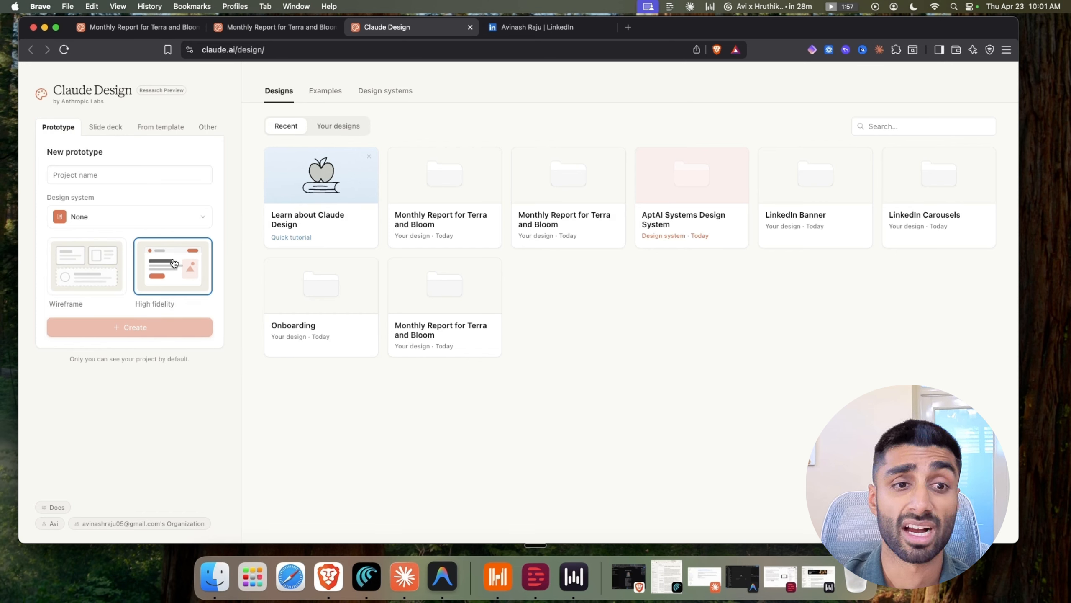
pyautogui.click(183, 224)
pyautogui.click(153, 207)
pyautogui.click(110, 127)
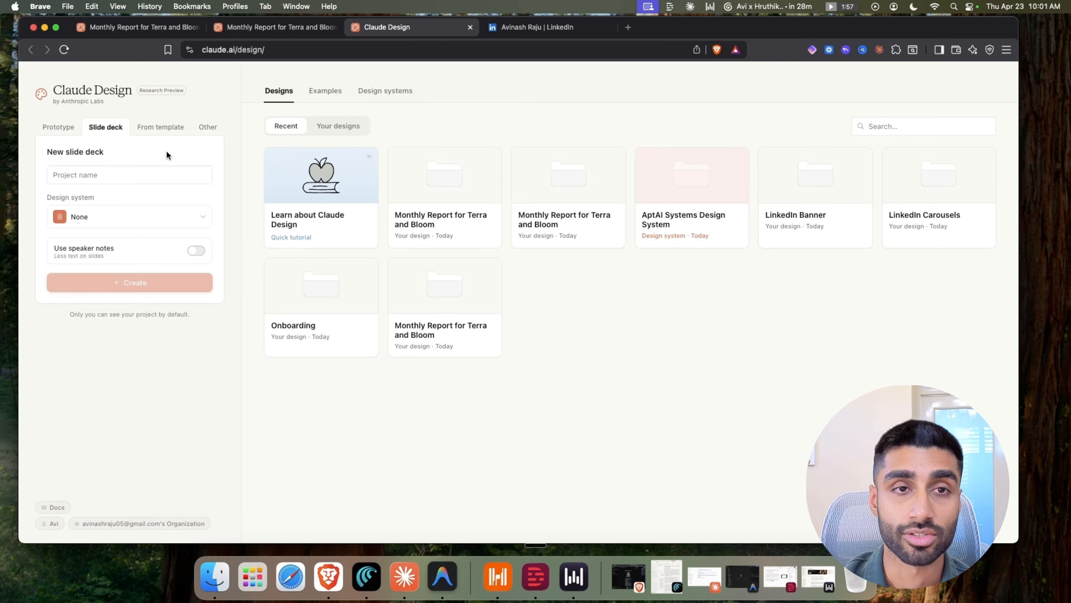
pyautogui.click(153, 128)
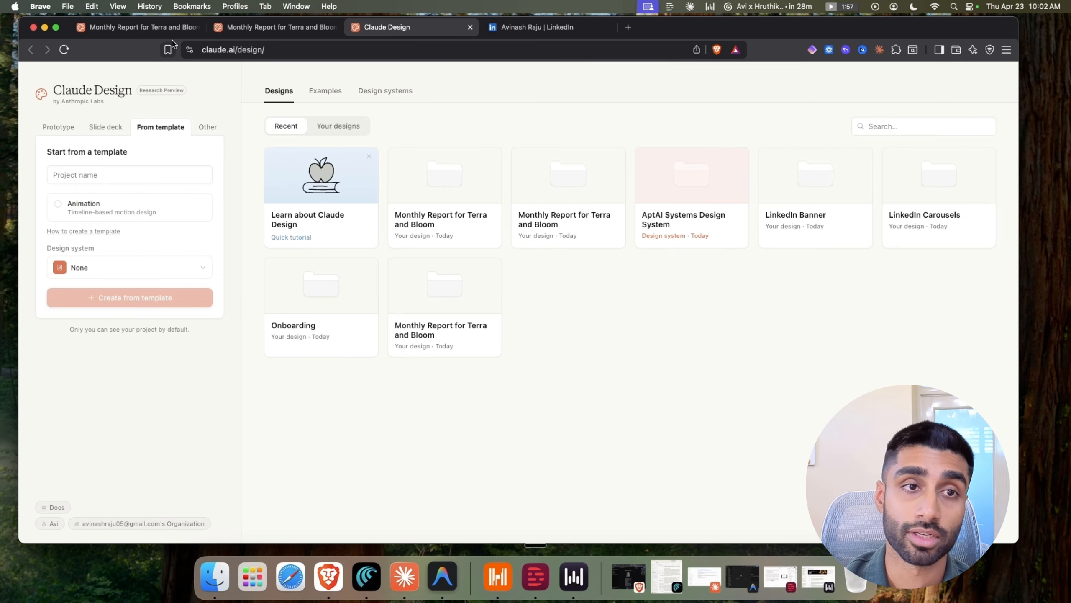
pyautogui.click(232, 28)
pyautogui.click(151, 30)
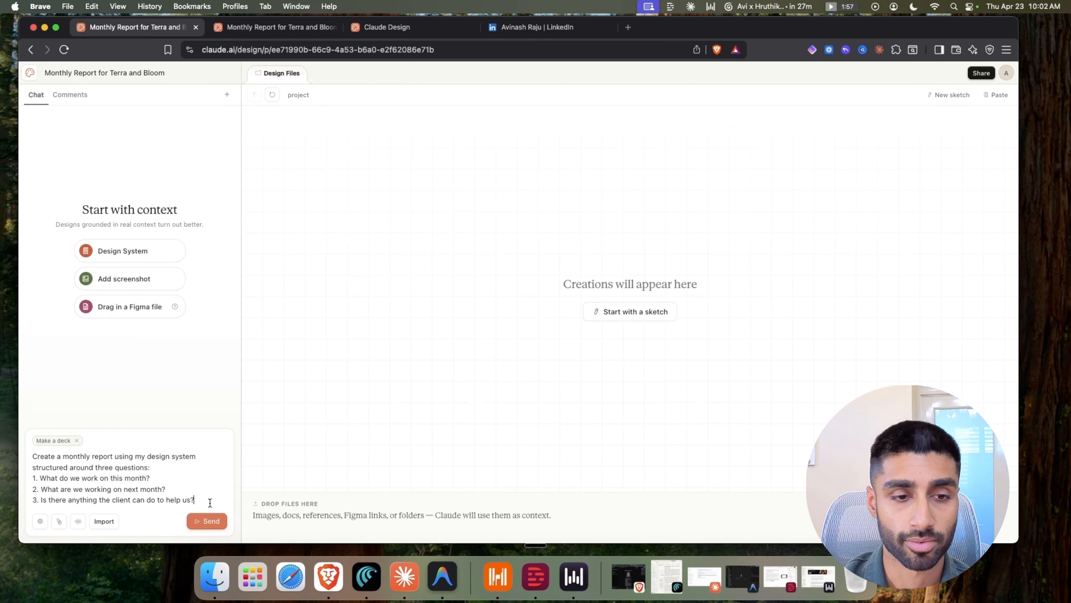
# Send the drafted three-question monthly report deck request to Claude
pyautogui.click(208, 518)
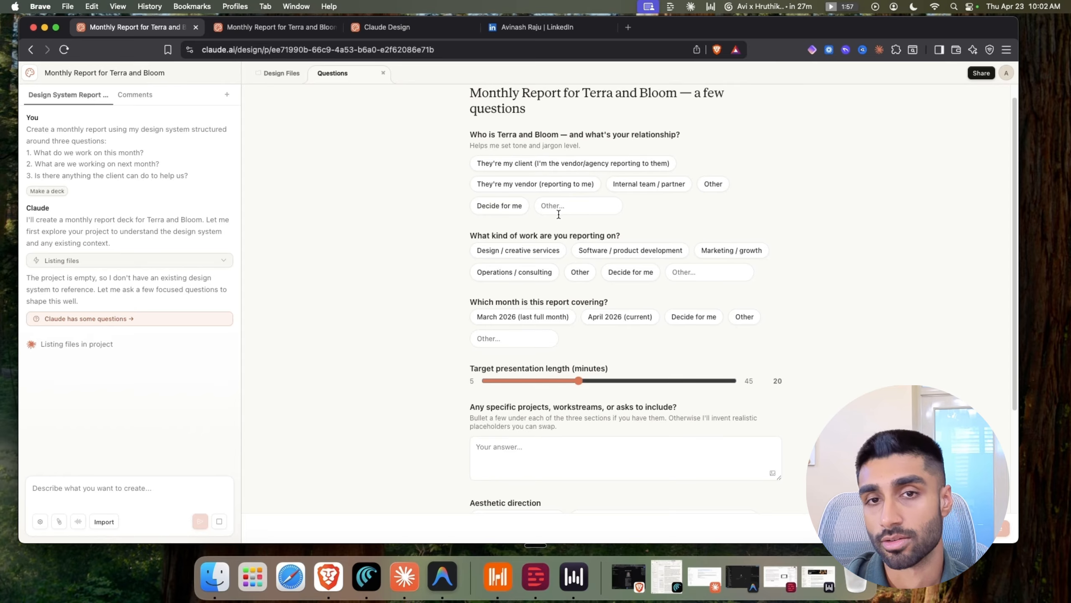
# Answer client relationship, creative services, March 2026, serif editorial type and light narrative data, then submit
pyautogui.scroll(1, 544, 206)
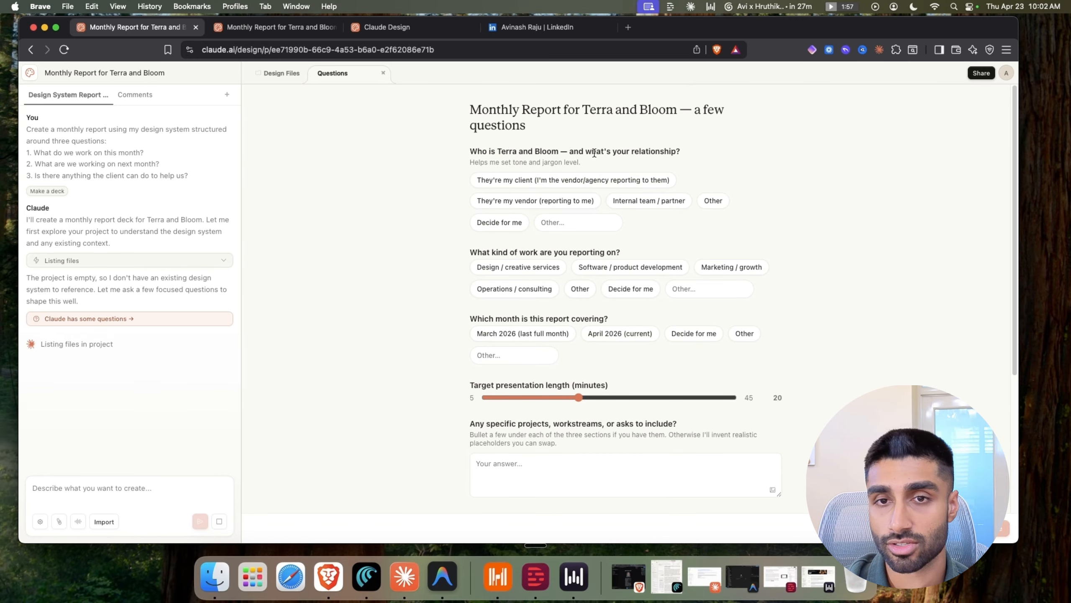
pyautogui.click(558, 216)
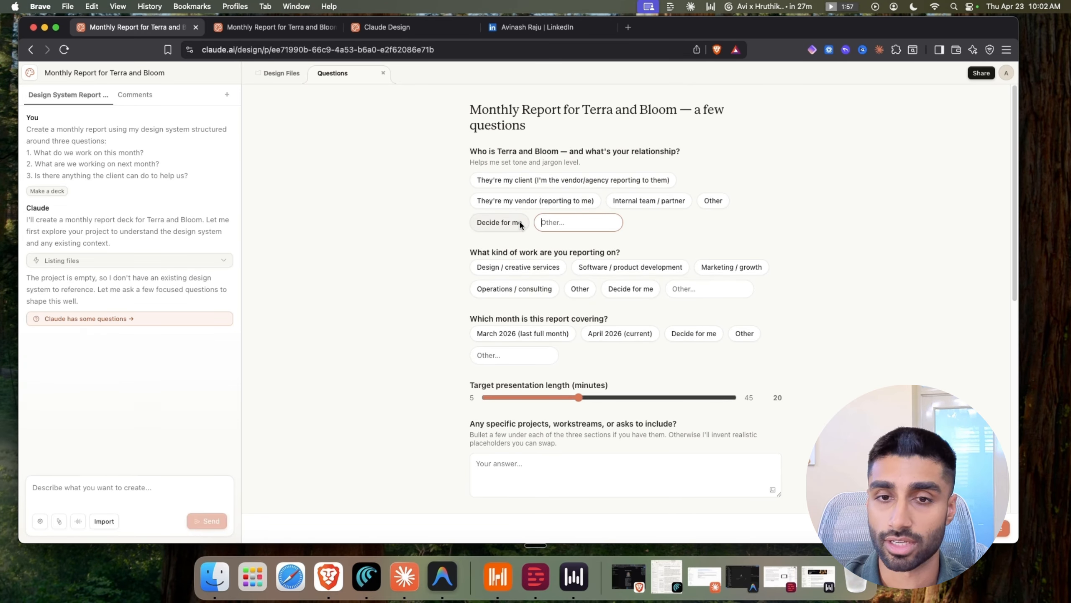
pyautogui.scroll(-10, 526, 260)
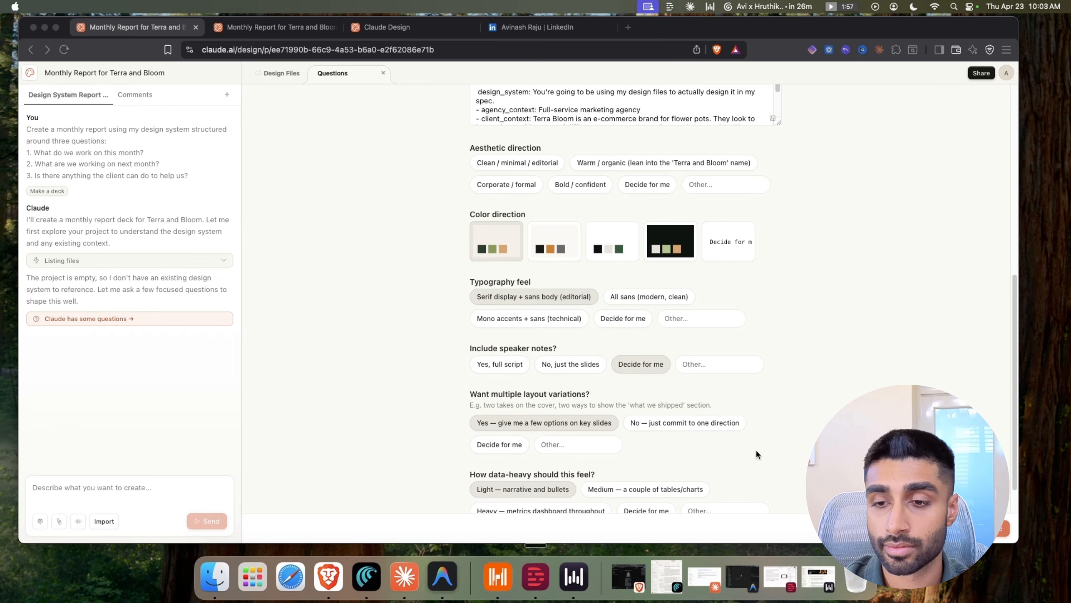
pyautogui.scroll(-1, 622, 418)
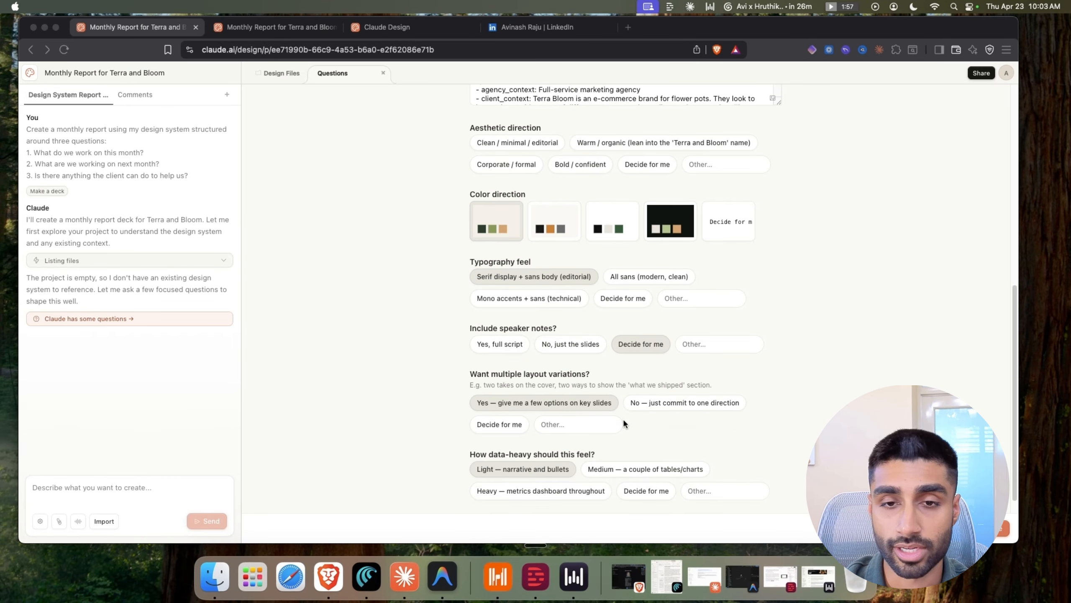
pyautogui.scroll(2, 623, 438)
pyautogui.scroll(-2, 614, 436)
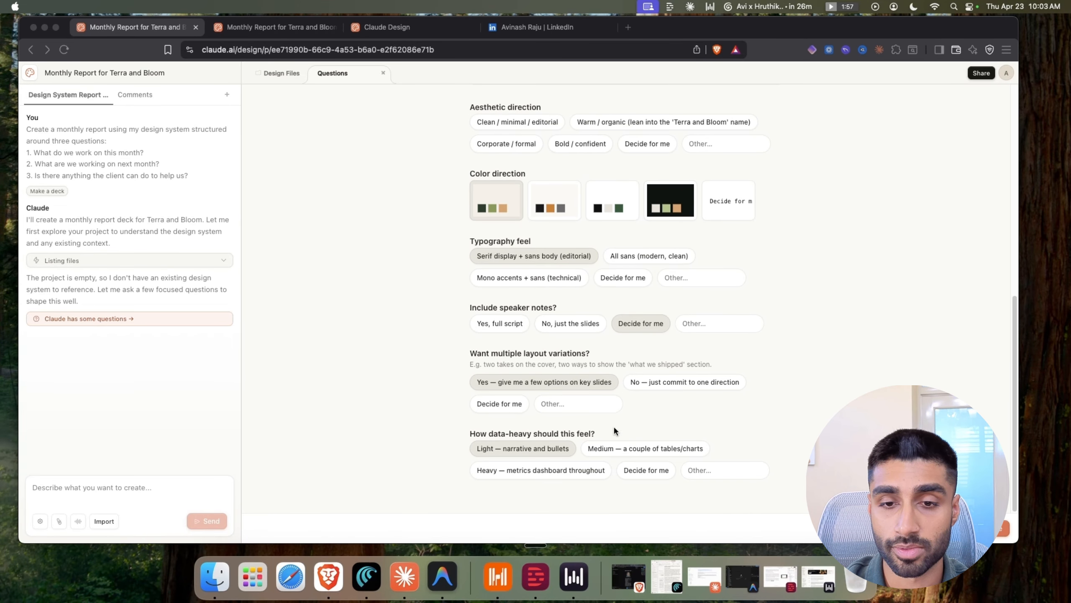
pyautogui.scroll(4, 511, 295)
pyautogui.scroll(4, 549, 332)
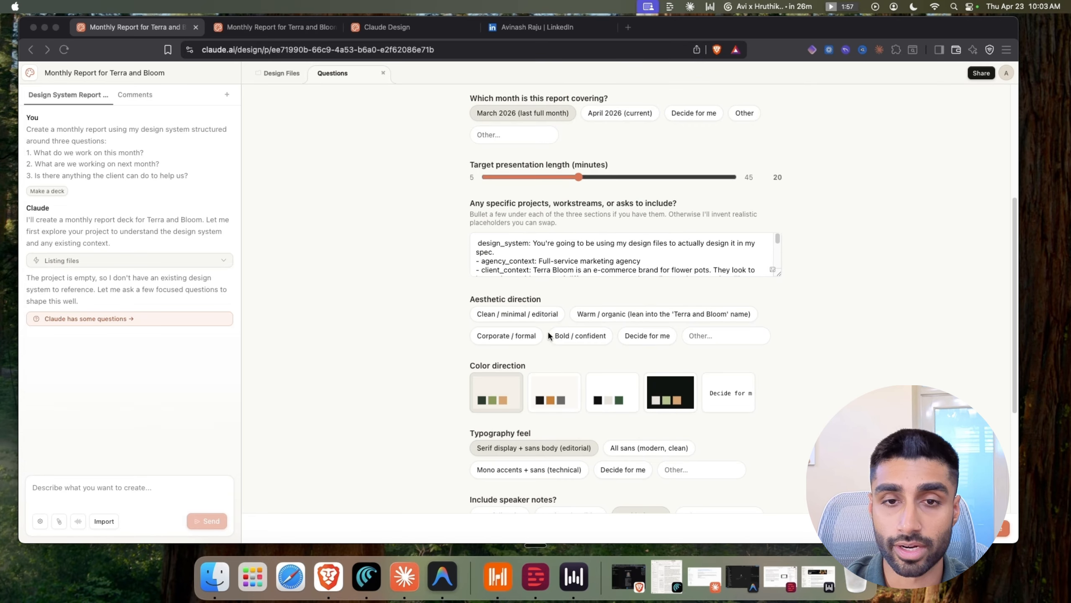
pyautogui.scroll(2, 552, 336)
pyautogui.scroll(2, 547, 293)
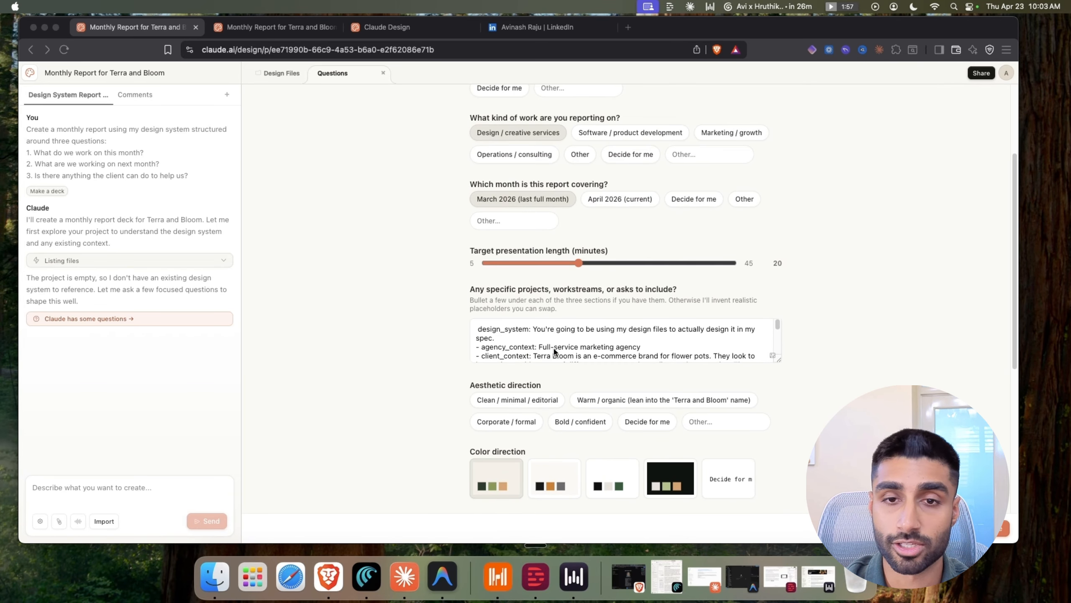
pyautogui.scroll(-10, 555, 349)
pyautogui.scroll(-2, 555, 350)
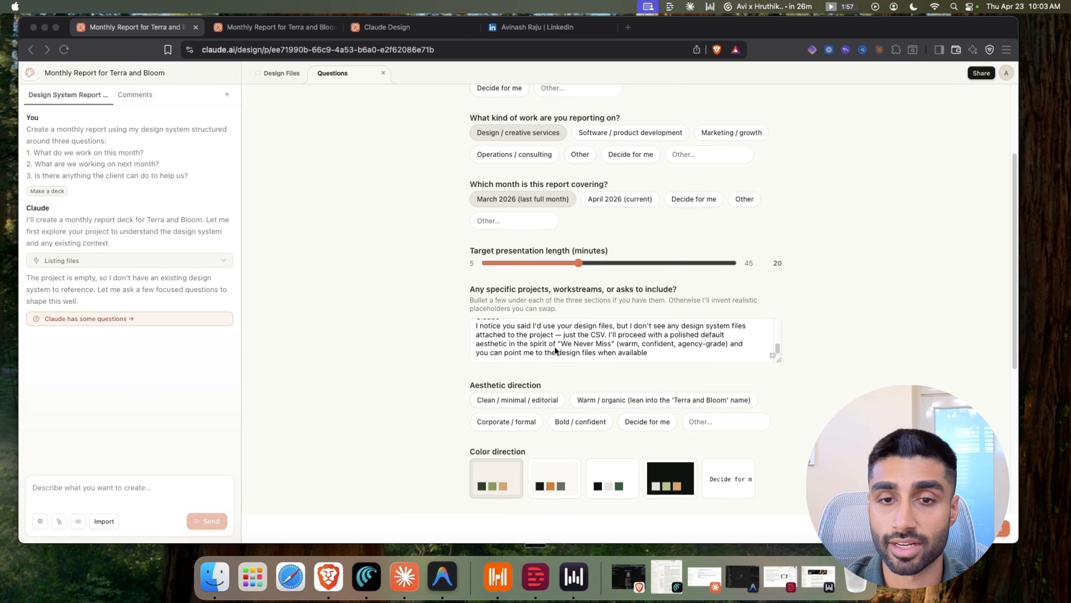
pyautogui.scroll(4, 600, 373)
pyautogui.scroll(-10, 597, 368)
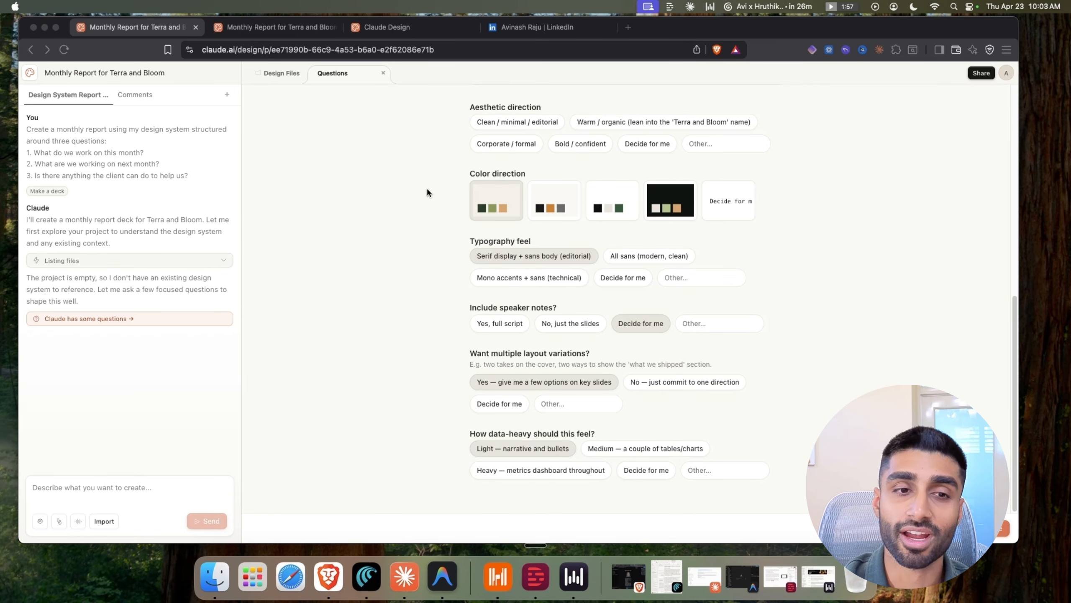
pyautogui.scroll(10, 592, 403)
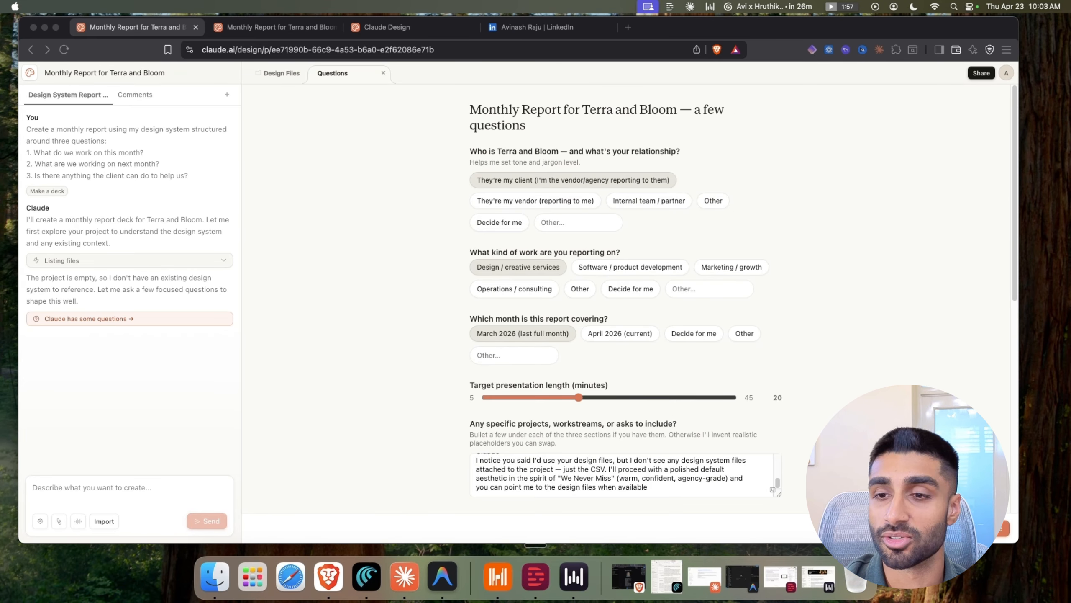
pyautogui.click(996, 541)
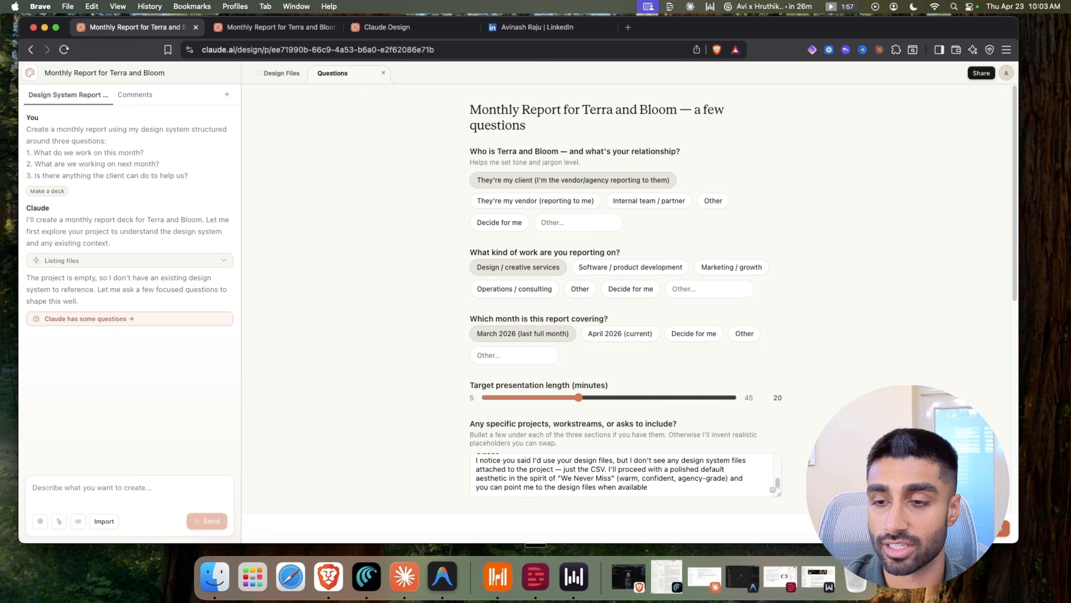
pyautogui.click(996, 529)
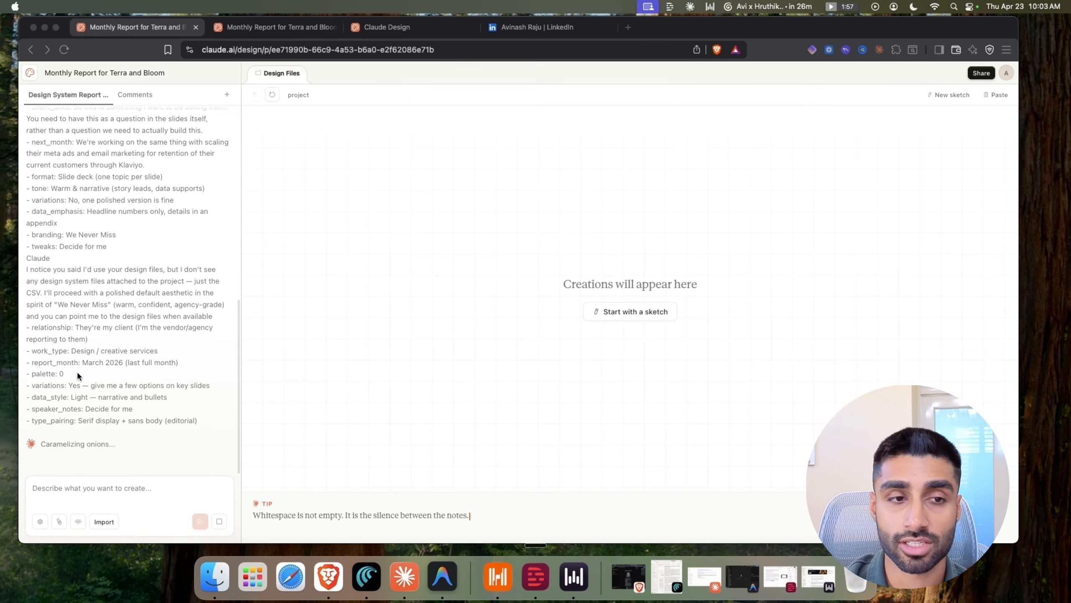
pyautogui.scroll(15, 91, 350)
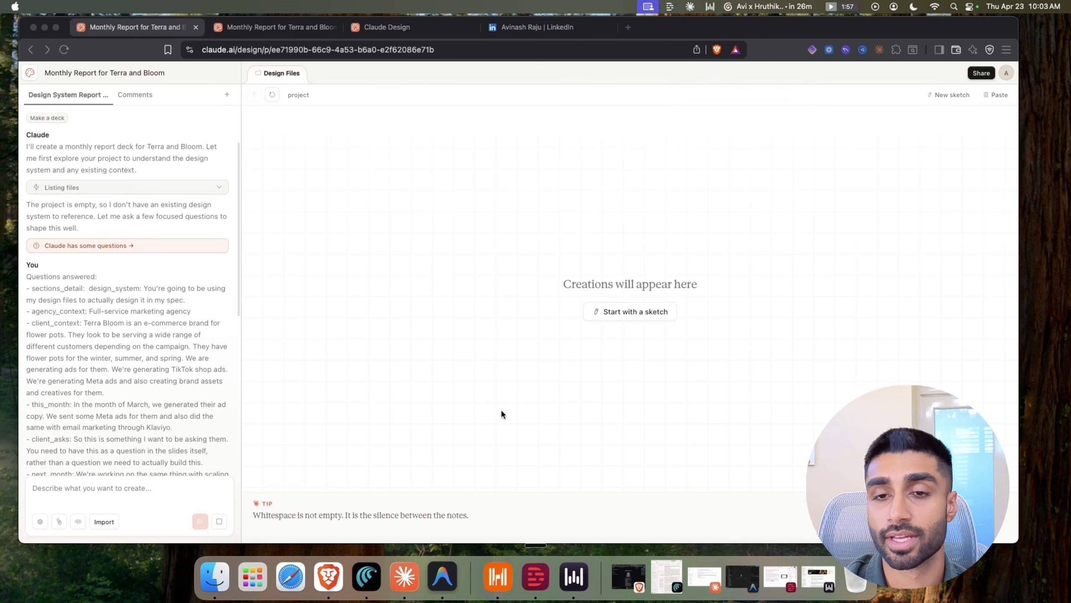
pyautogui.scroll(-15, 169, 414)
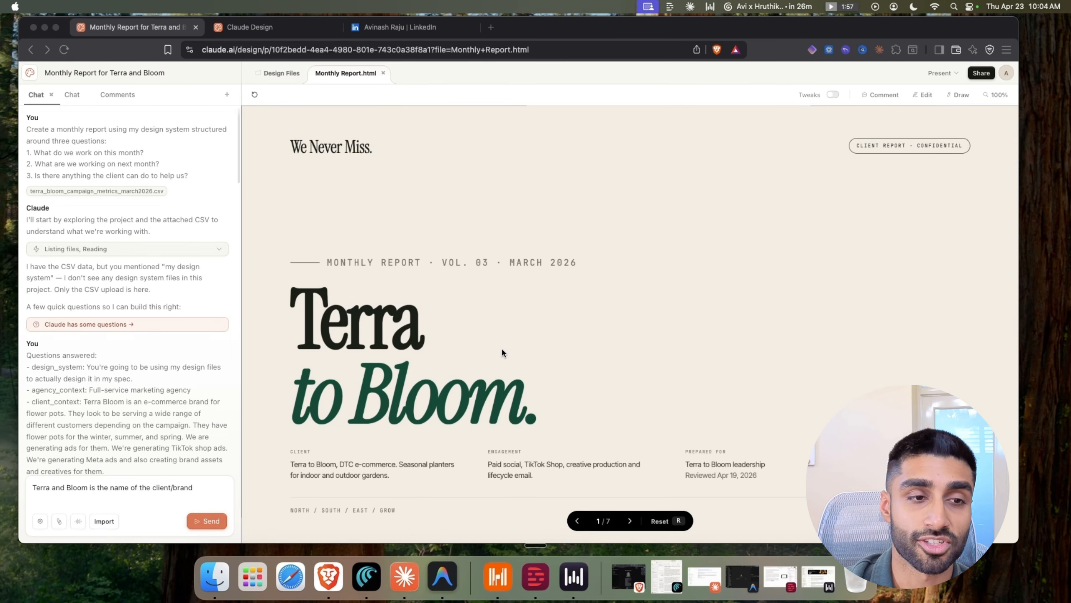
# Highlight the 'We Never Miss.' wordmark and the Terra to Bloom cover title in the preview
pyautogui.scroll(-10, 128, 306)
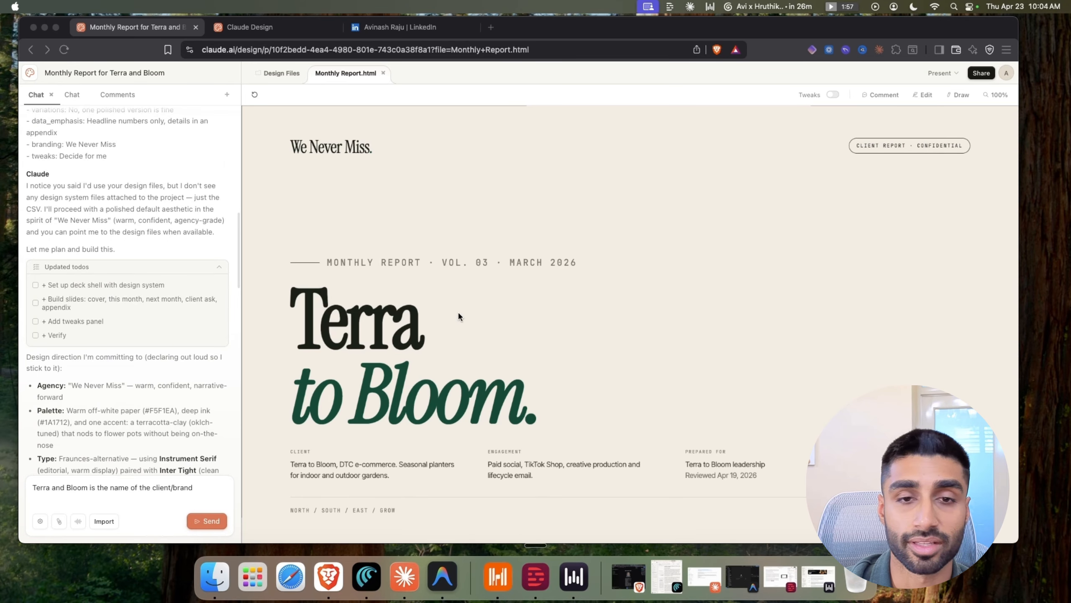
pyautogui.scroll(-20, 199, 329)
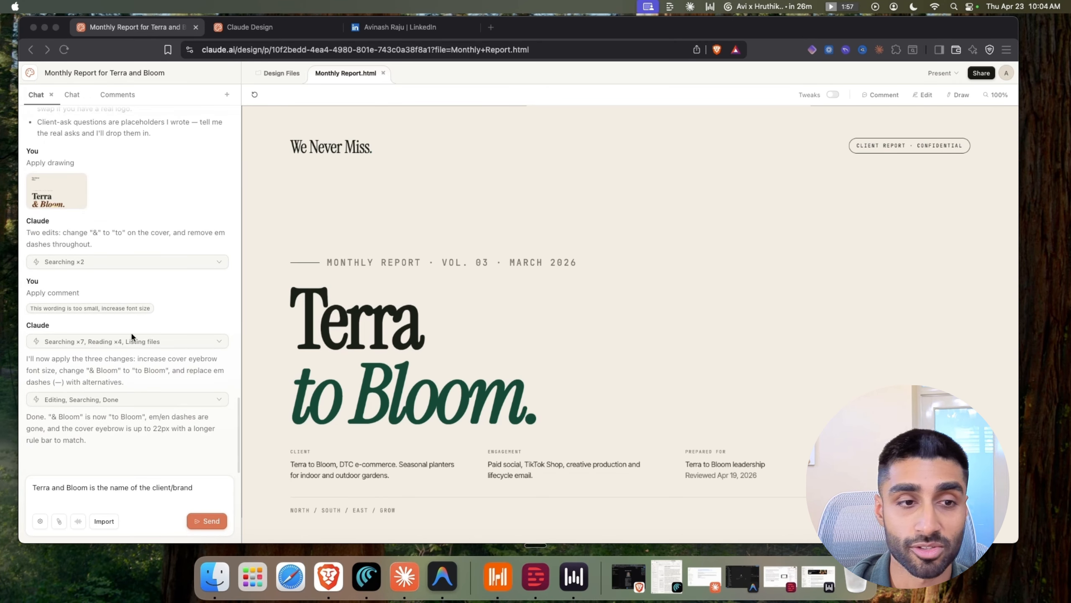
pyautogui.scroll(15, 61, 324)
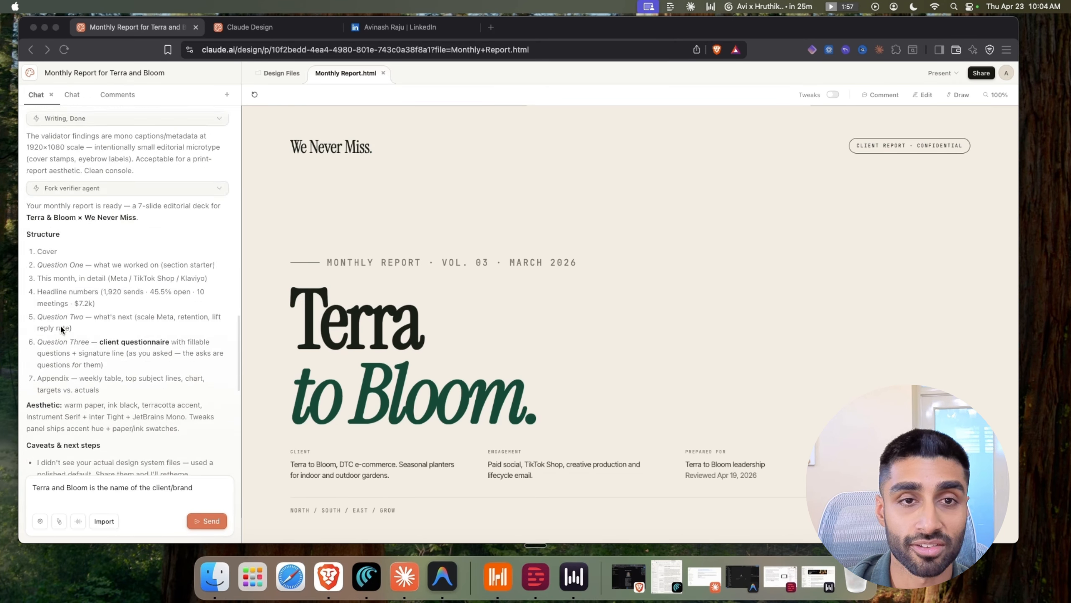
pyautogui.click(298, 148)
pyautogui.moveTo(396, 147); pyautogui.dragTo(288, 153)
pyautogui.scroll(1, 130, 218)
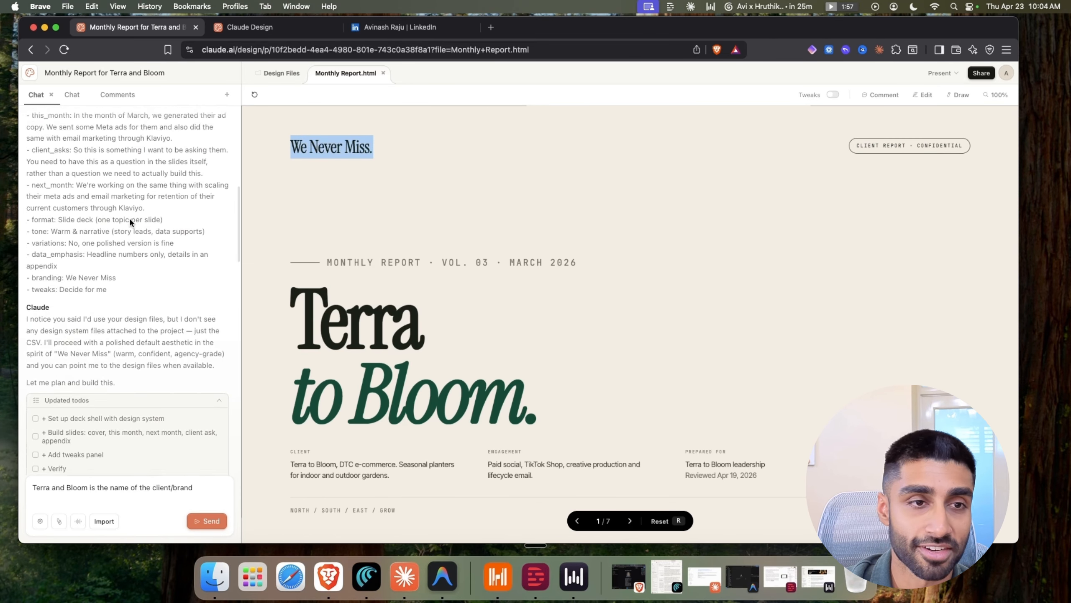
pyautogui.scroll(3, 130, 221)
pyautogui.scroll(-13, 185, 239)
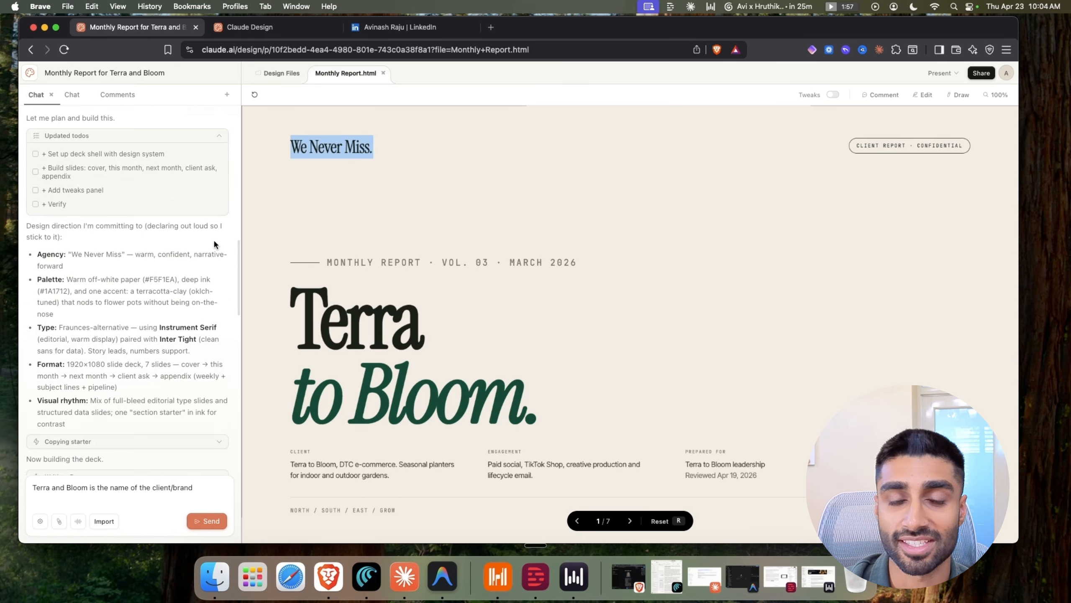
pyautogui.click(340, 218)
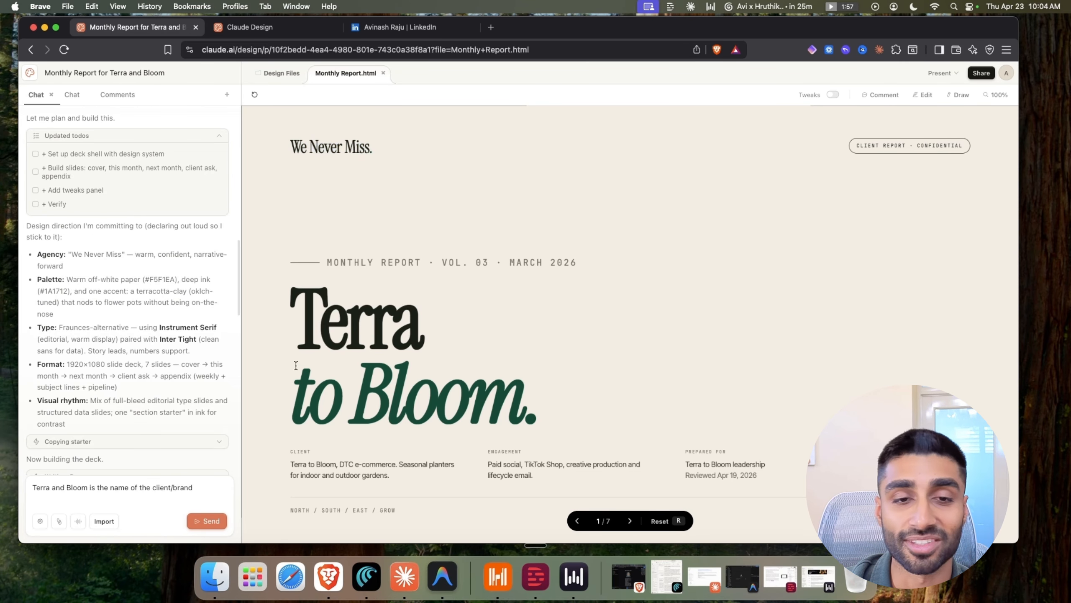
pyautogui.moveTo(306, 337); pyautogui.dragTo(532, 401)
pyautogui.click(338, 403)
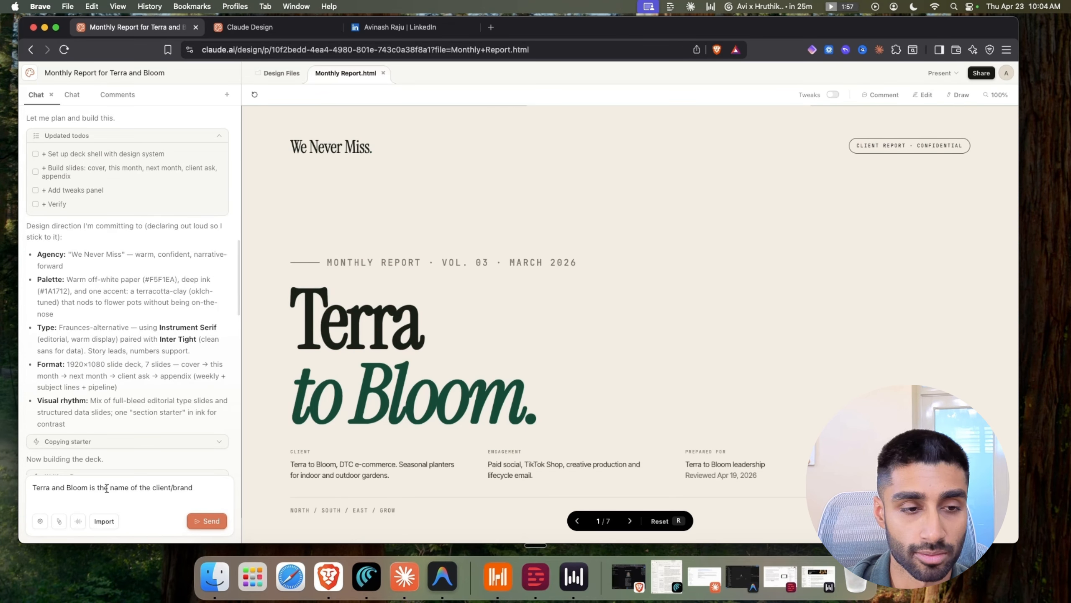
# Send Claude a note that Terra and Bloom is the client's brand name
pyautogui.moveTo(52, 488); pyautogui.dragTo(71, 489)
pyautogui.click(163, 489)
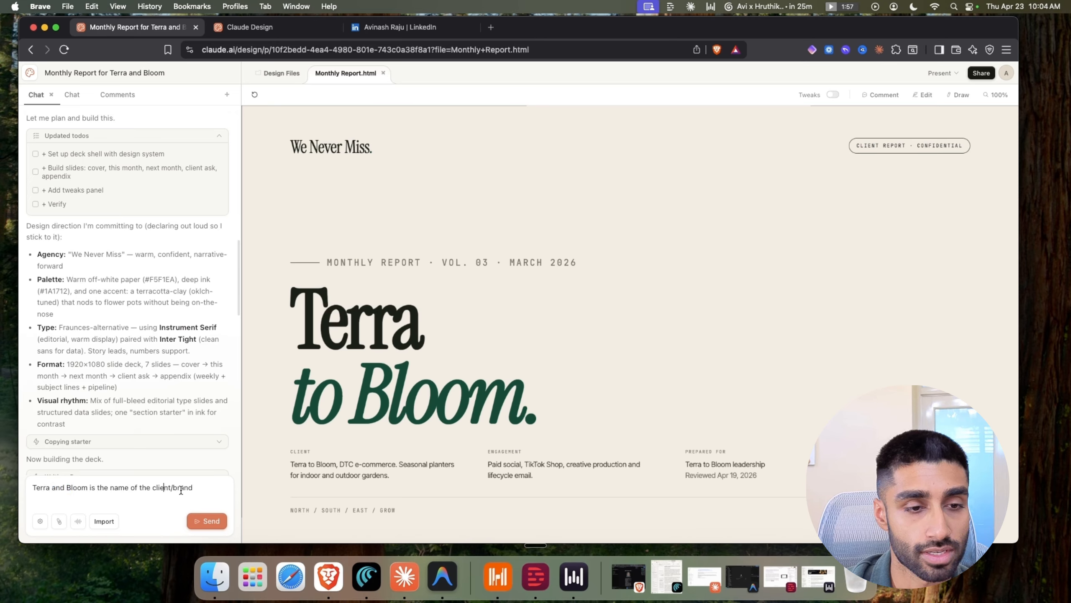
pyautogui.click(191, 514)
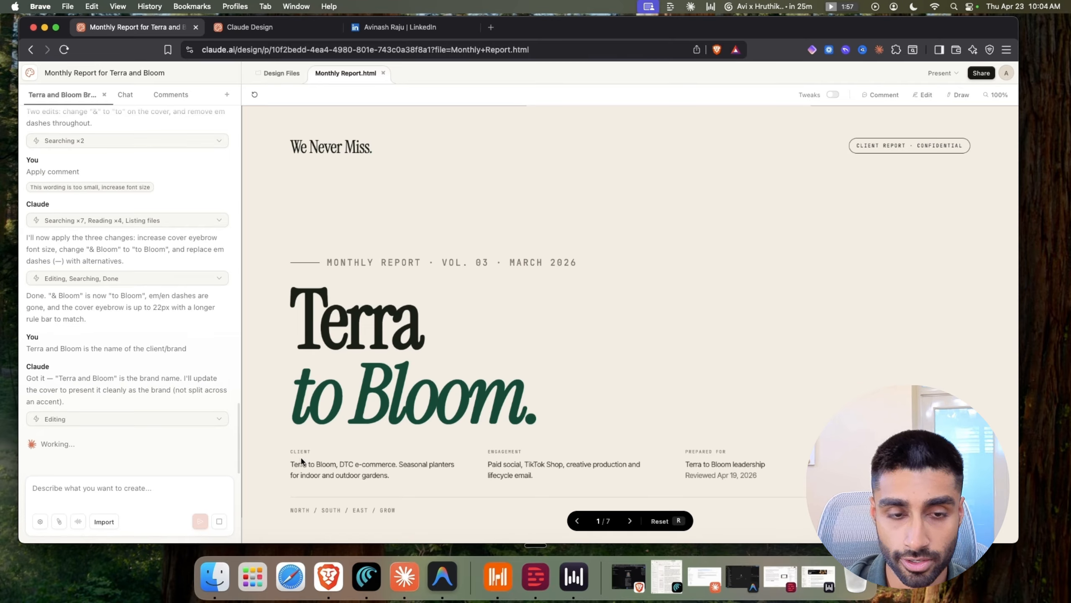
# Review the cover's client and engagement descriptions, then advance to slide 2
pyautogui.moveTo(299, 463); pyautogui.dragTo(373, 475)
pyautogui.click(384, 476)
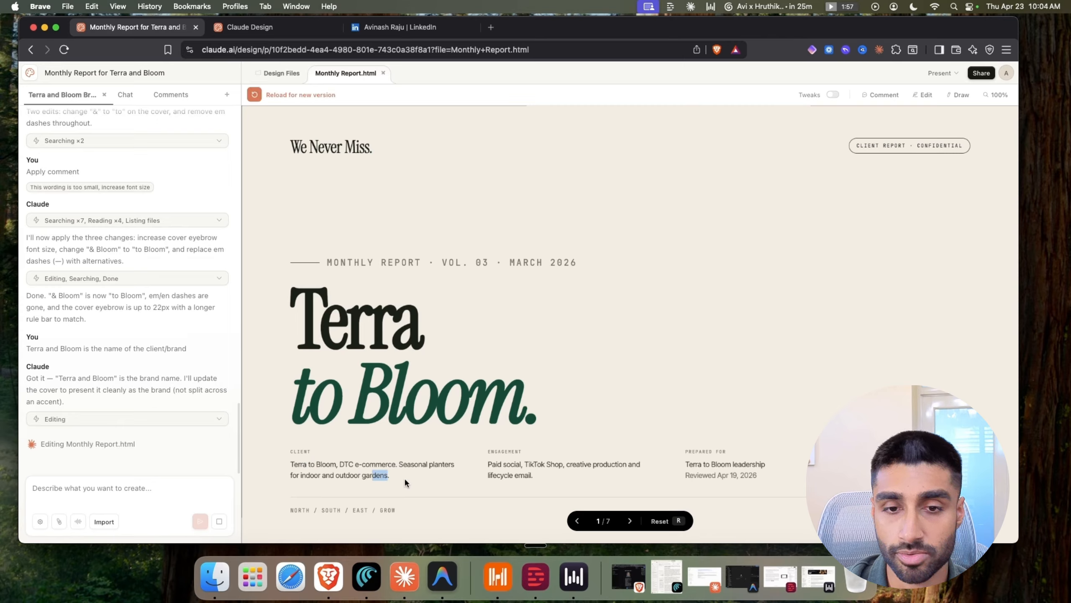
pyautogui.moveTo(509, 475); pyautogui.dragTo(607, 466)
pyautogui.click(504, 463)
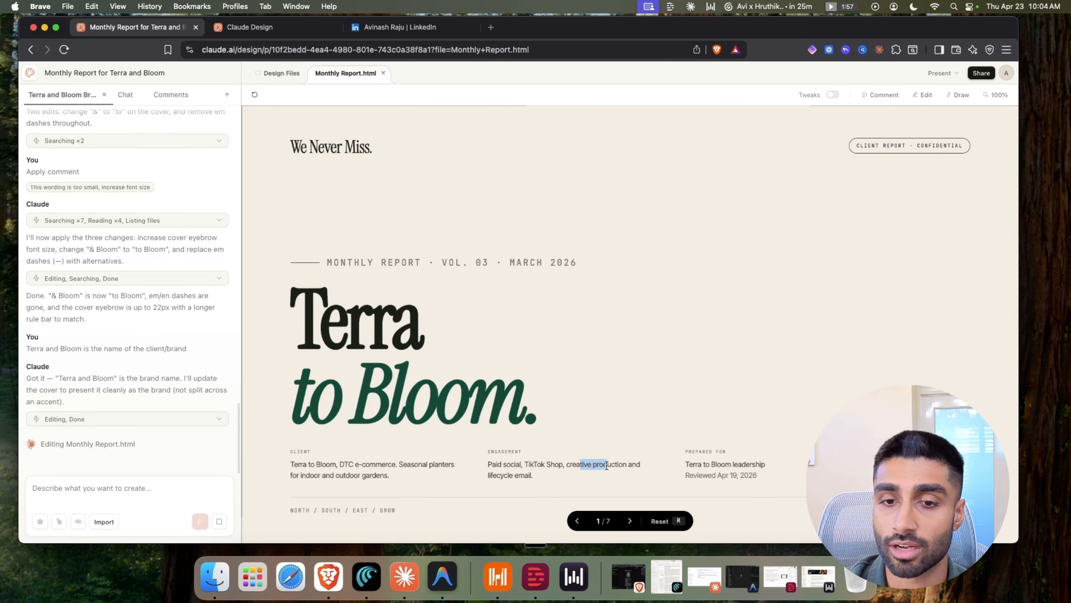
pyautogui.moveTo(519, 475); pyautogui.dragTo(535, 472)
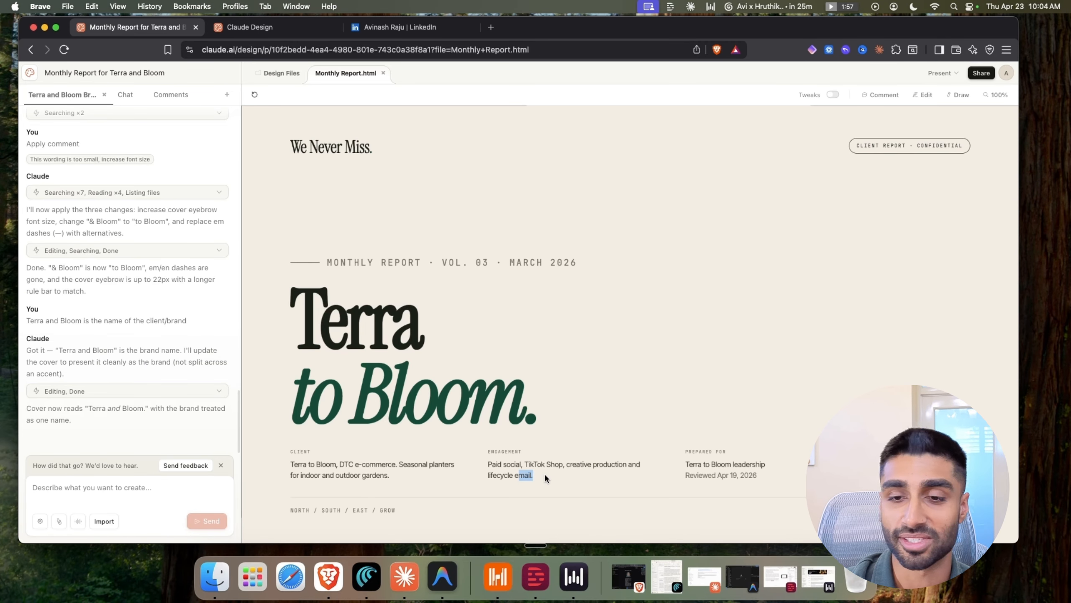
pyautogui.moveTo(539, 469)
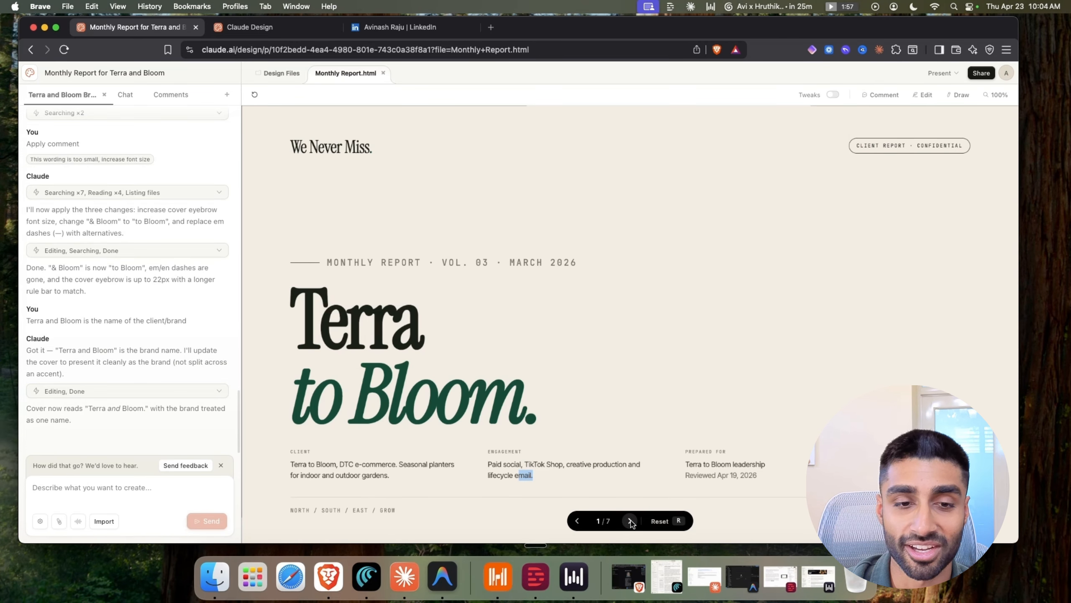
pyautogui.click(631, 521)
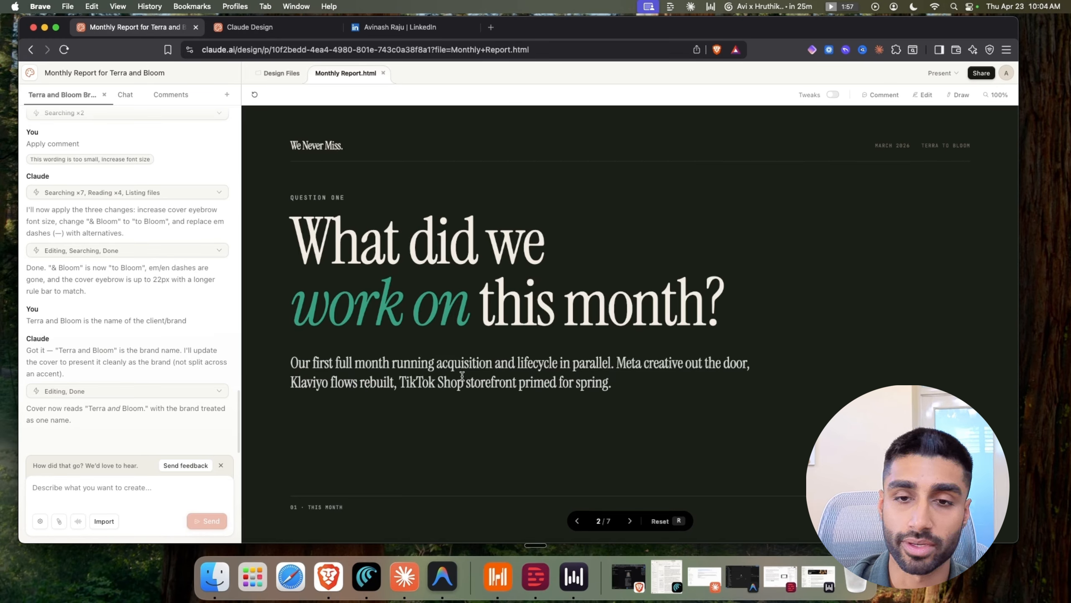
# Inspect the paragraph under the question-one headline, then move to slide 3
pyautogui.moveTo(623, 388); pyautogui.dragTo(434, 427)
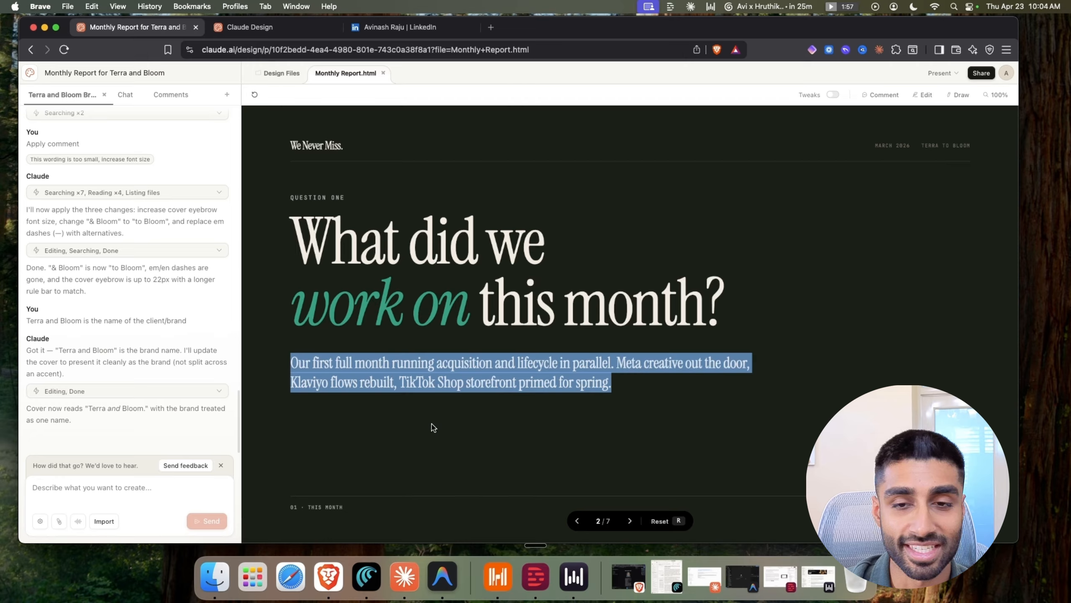
pyautogui.click(630, 494)
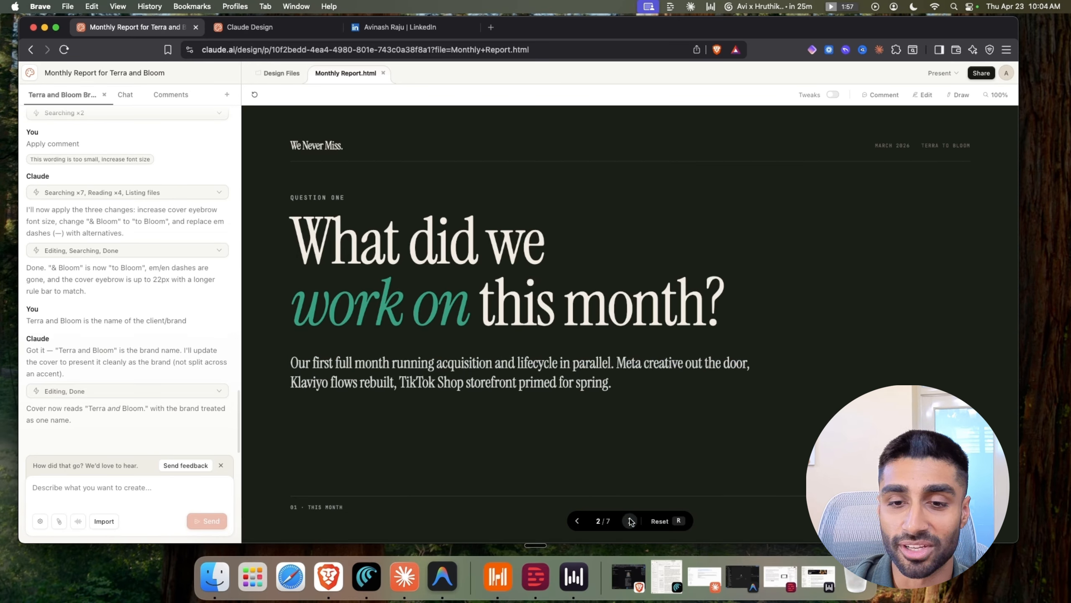
pyautogui.moveTo(357, 363); pyautogui.dragTo(417, 382)
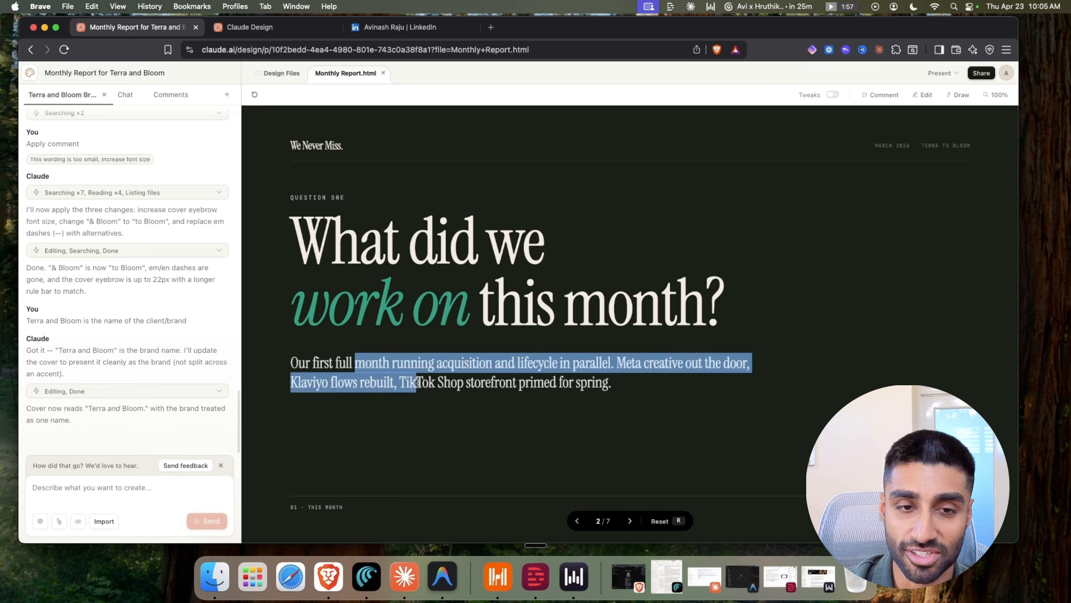
pyautogui.click(575, 452)
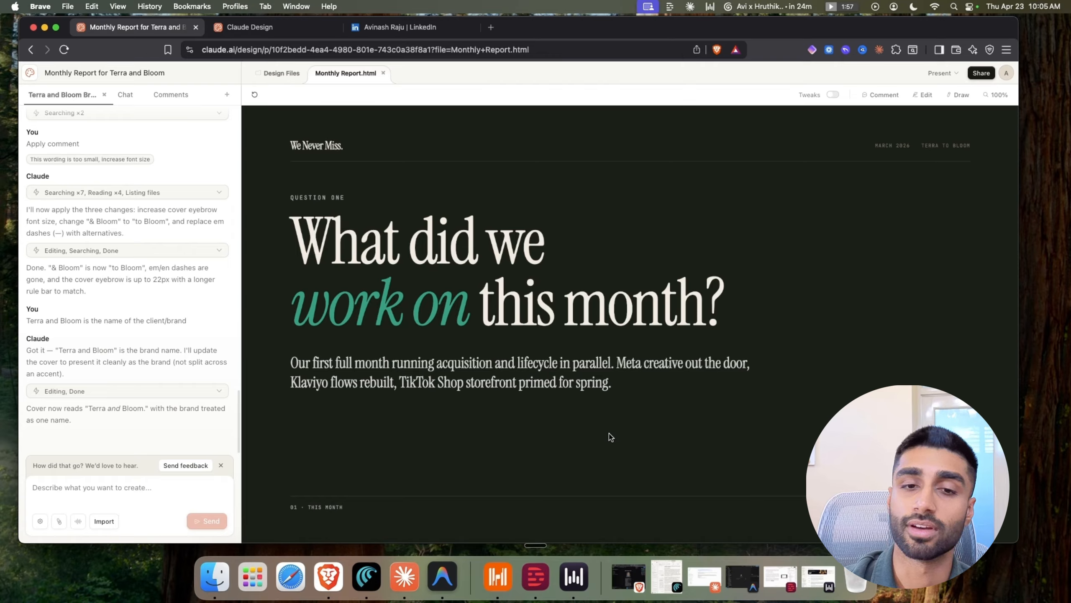
pyautogui.moveTo(620, 491)
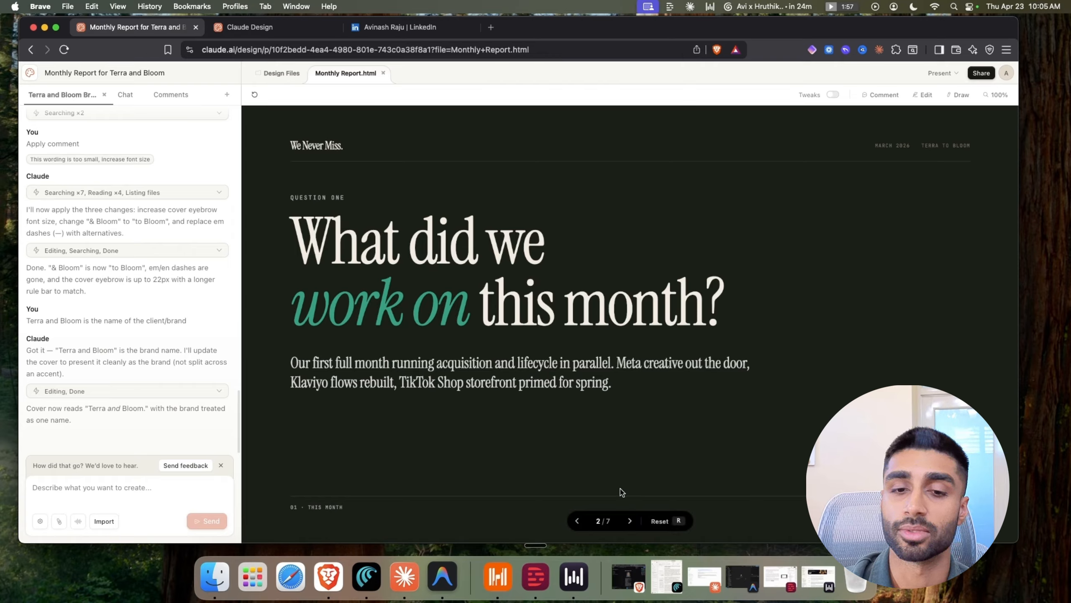
pyautogui.click(630, 521)
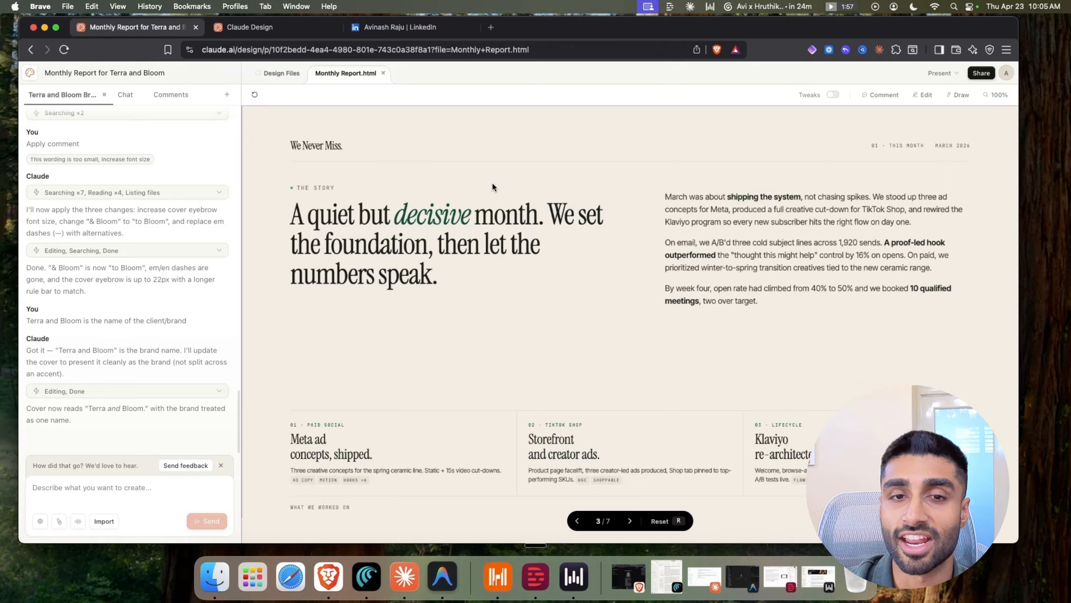
# Check the 'quiet' headline and first card heading, then advance to the headline results slide
pyautogui.moveTo(320, 217); pyautogui.dragTo(358, 217)
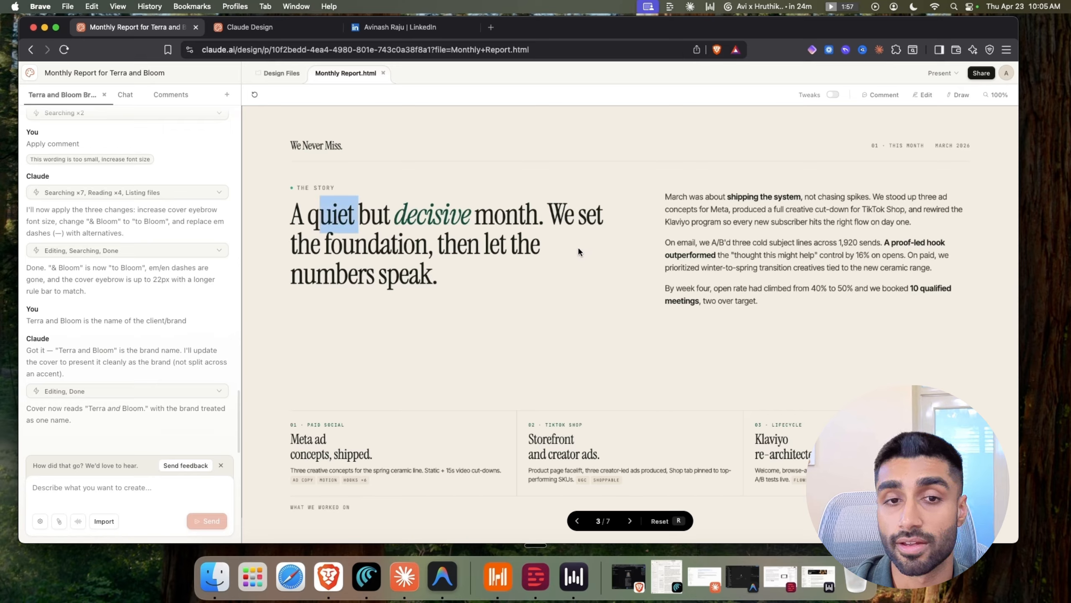
pyautogui.click(593, 283)
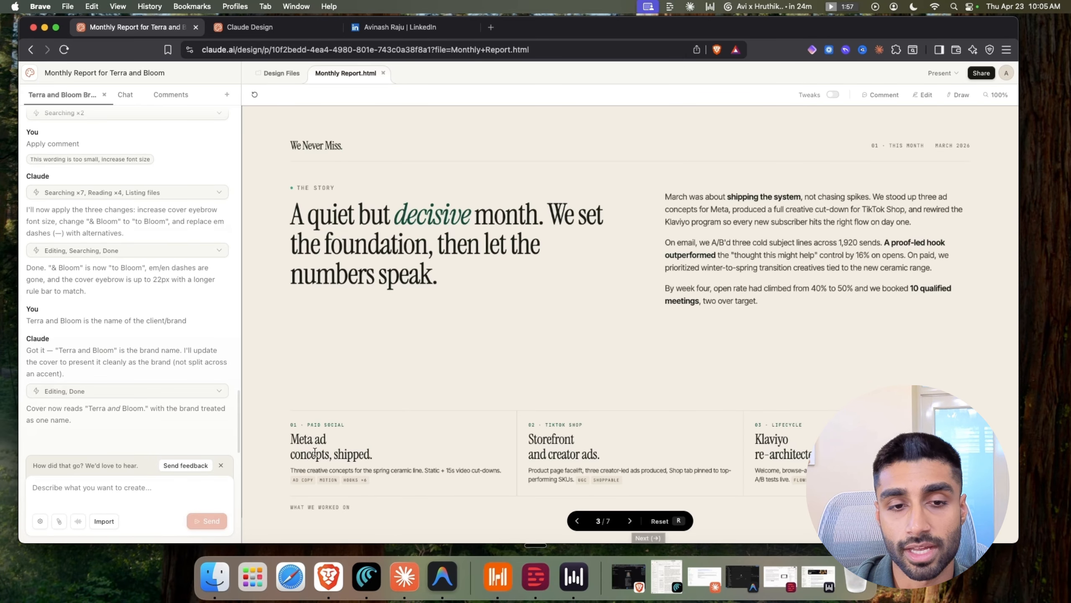
pyautogui.moveTo(315, 455); pyautogui.dragTo(337, 455)
pyautogui.click(629, 521)
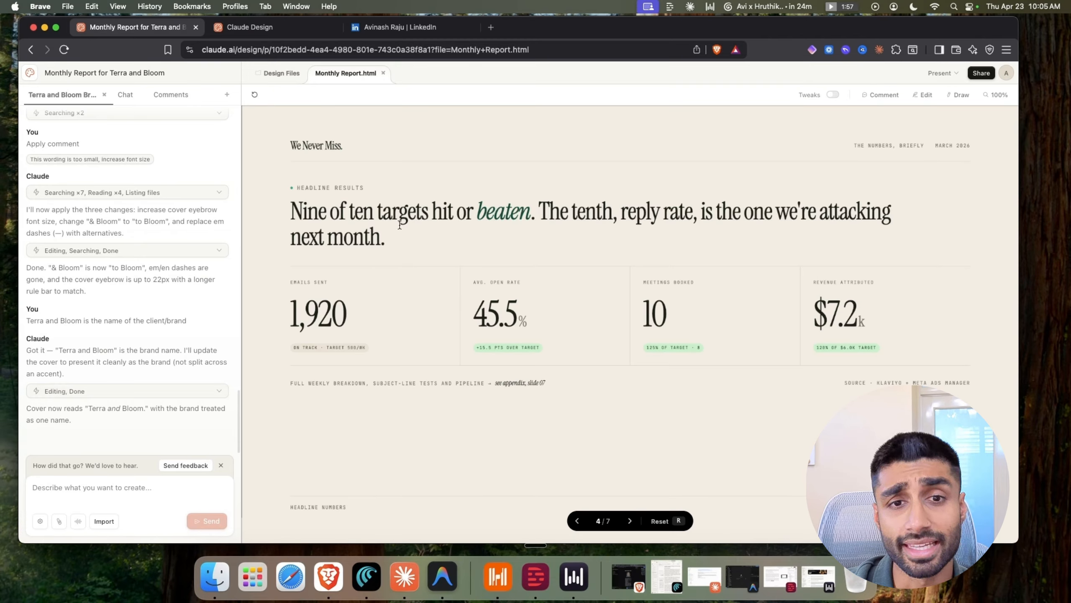
# Inspect the open rate, meetings and revenue badges, then advance to the next-month priorities slide
pyautogui.moveTo(379, 291); pyautogui.dragTo(713, 292)
pyautogui.click(740, 429)
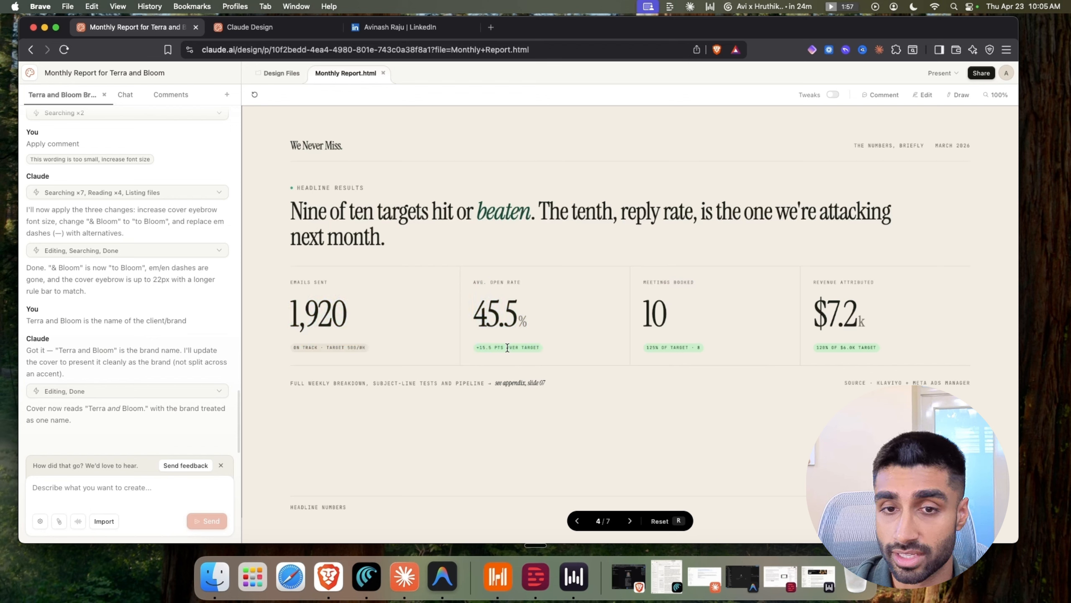
pyautogui.moveTo(476, 347); pyautogui.dragTo(544, 350)
pyautogui.moveTo(645, 350); pyautogui.dragTo(709, 353)
pyautogui.moveTo(852, 347); pyautogui.dragTo(816, 348)
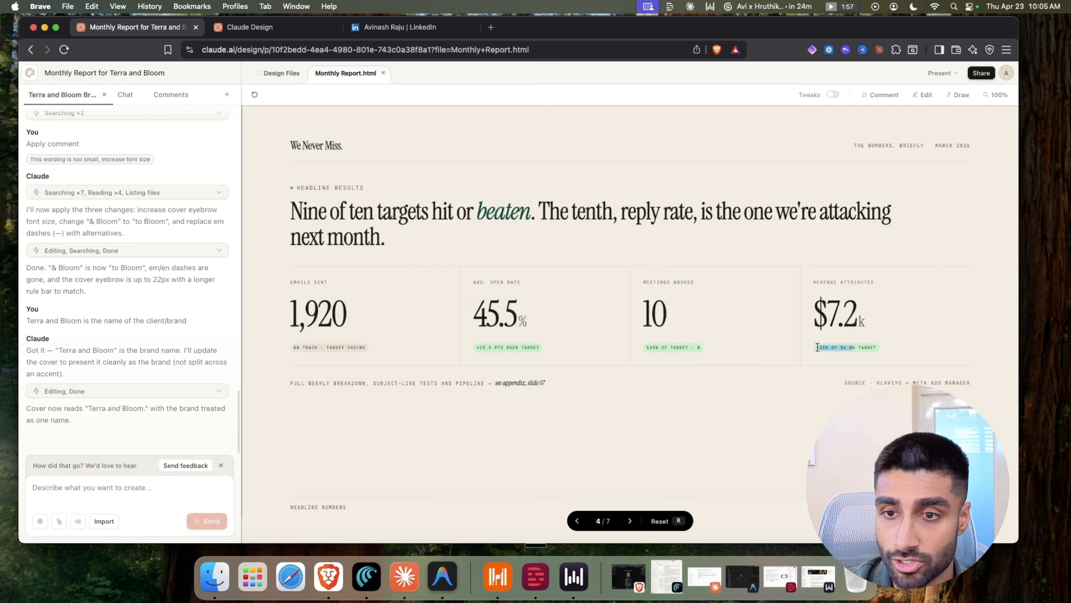
pyautogui.click(711, 398)
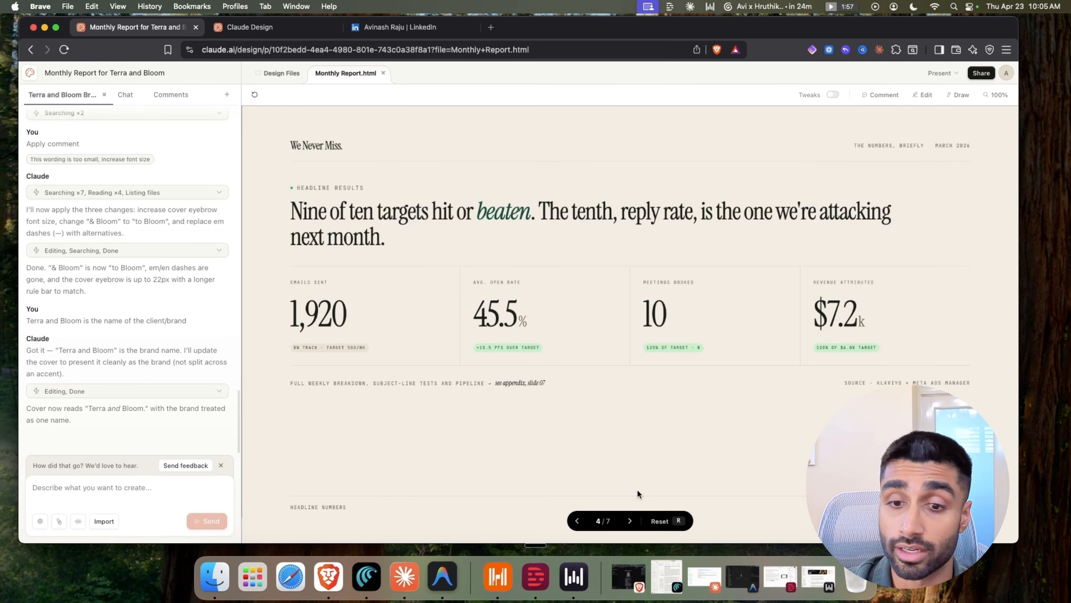
pyautogui.click(630, 521)
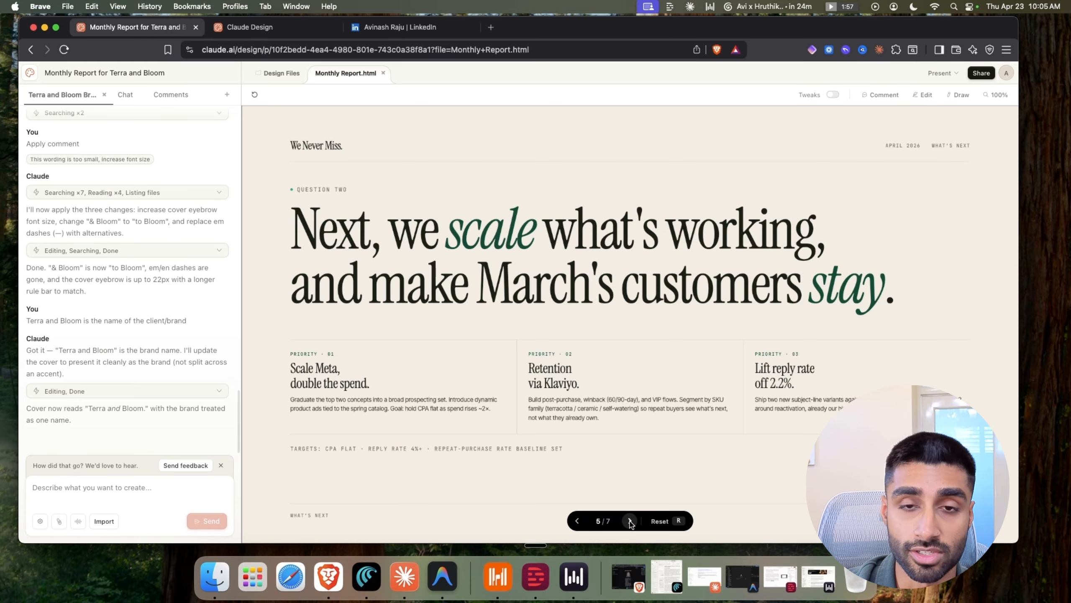
# Review the question-three questionnaire and body paragraph, then advance to the appendix slide
pyautogui.click(631, 521)
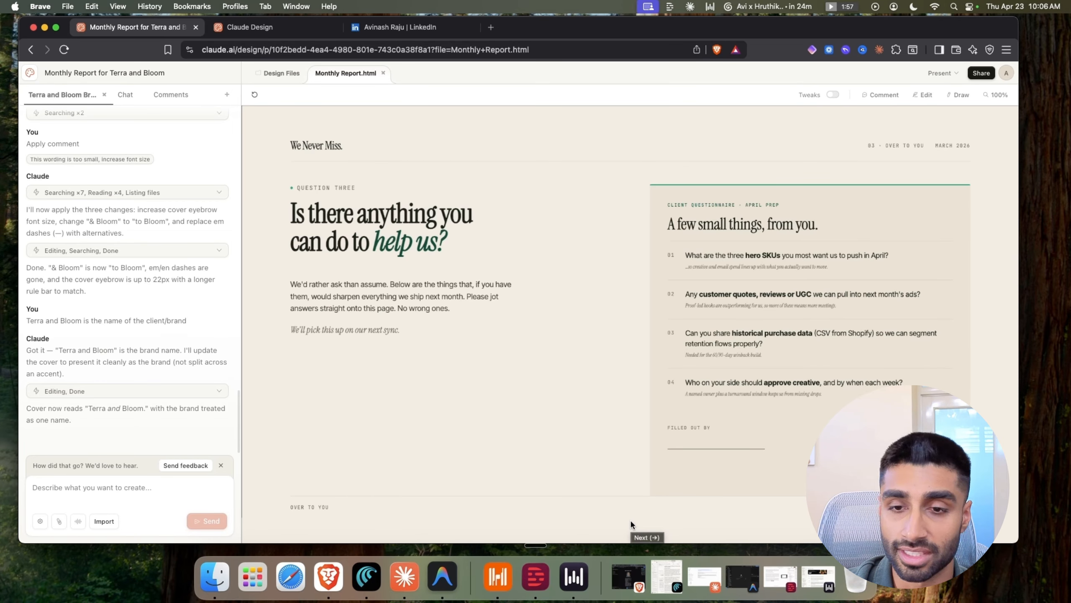
pyautogui.moveTo(663, 214); pyautogui.dragTo(789, 414)
pyautogui.click(788, 420)
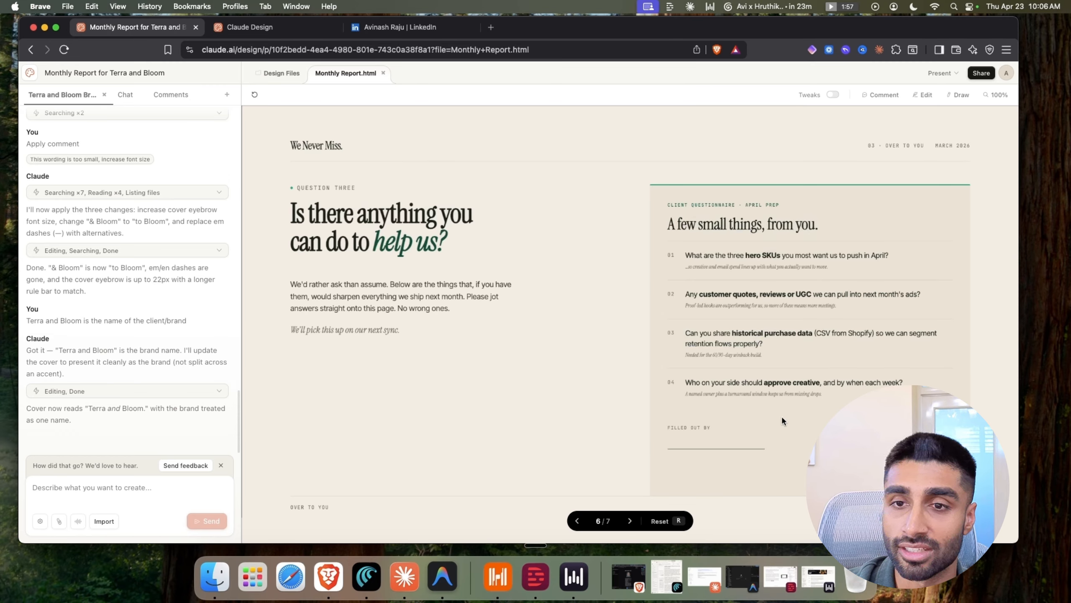
pyautogui.moveTo(323, 284); pyautogui.dragTo(356, 308)
pyautogui.moveTo(504, 311); pyautogui.dragTo(505, 297)
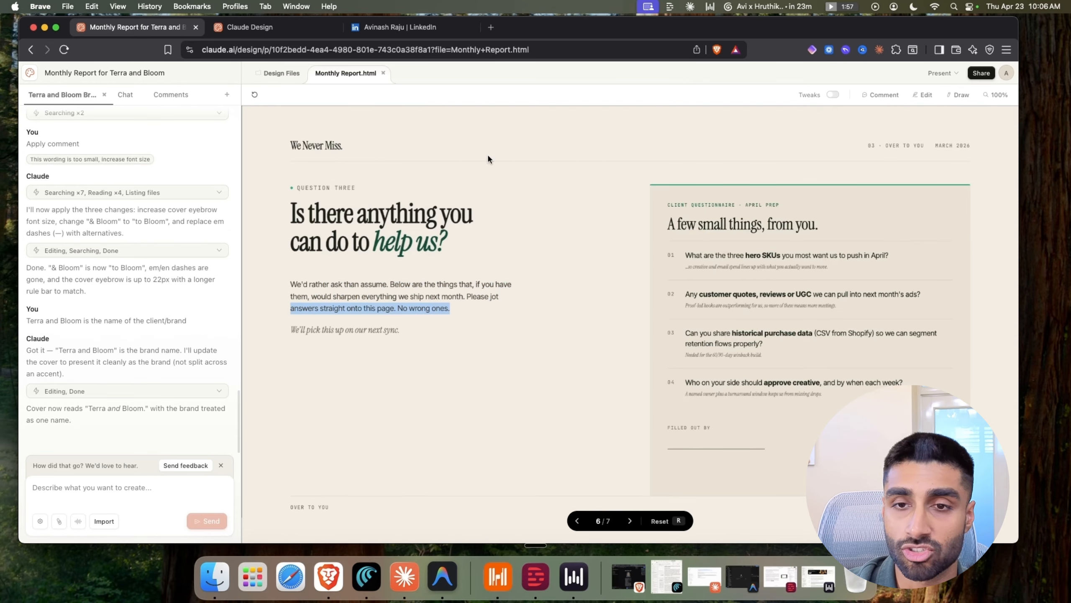
pyautogui.click(595, 468)
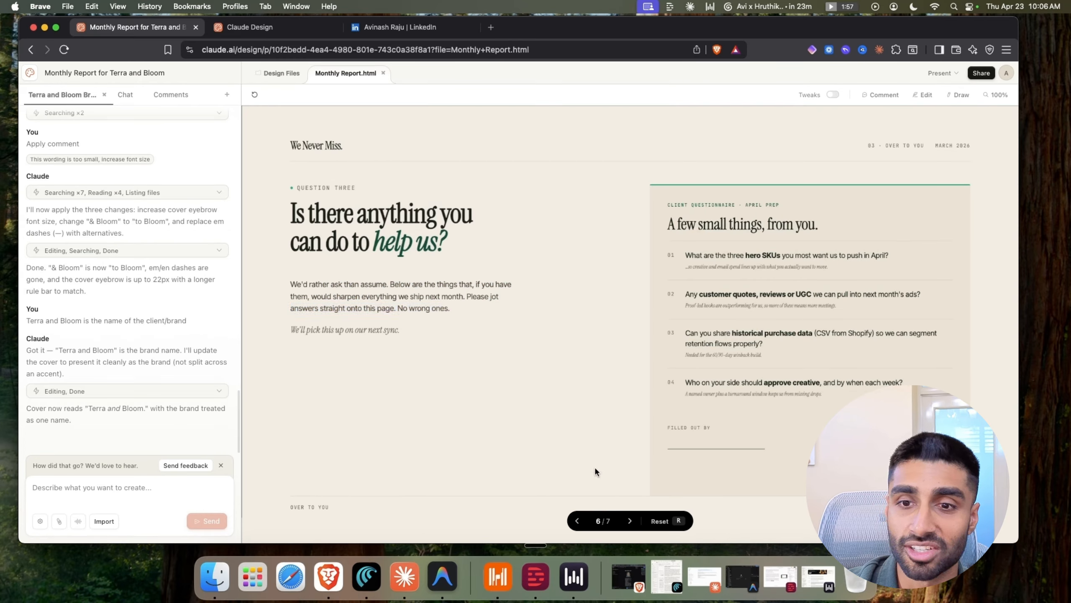
pyautogui.click(630, 521)
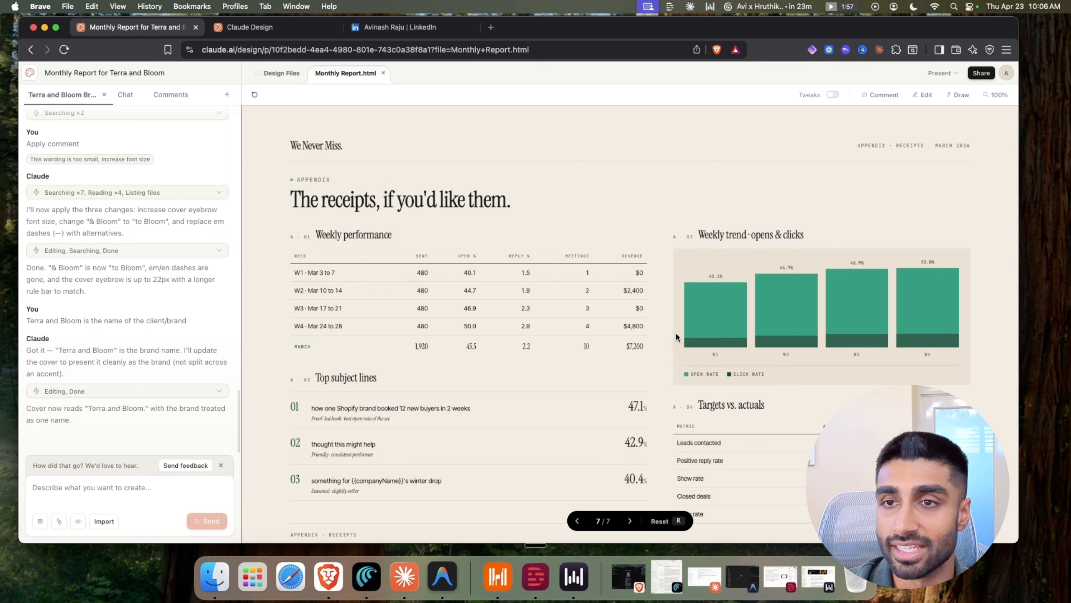
# Zoom the browser out two steps and review the appendix's Top subject lines and Weekly chart headings
pyautogui.press('super+minus')
pyautogui.press('super+minus')
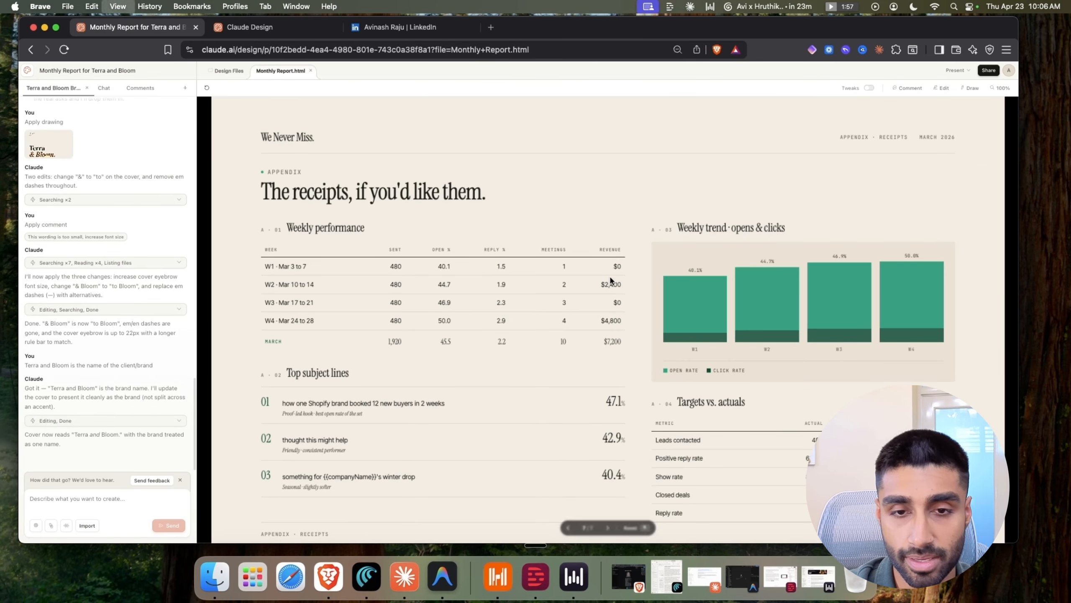
pyautogui.press('super+minus')
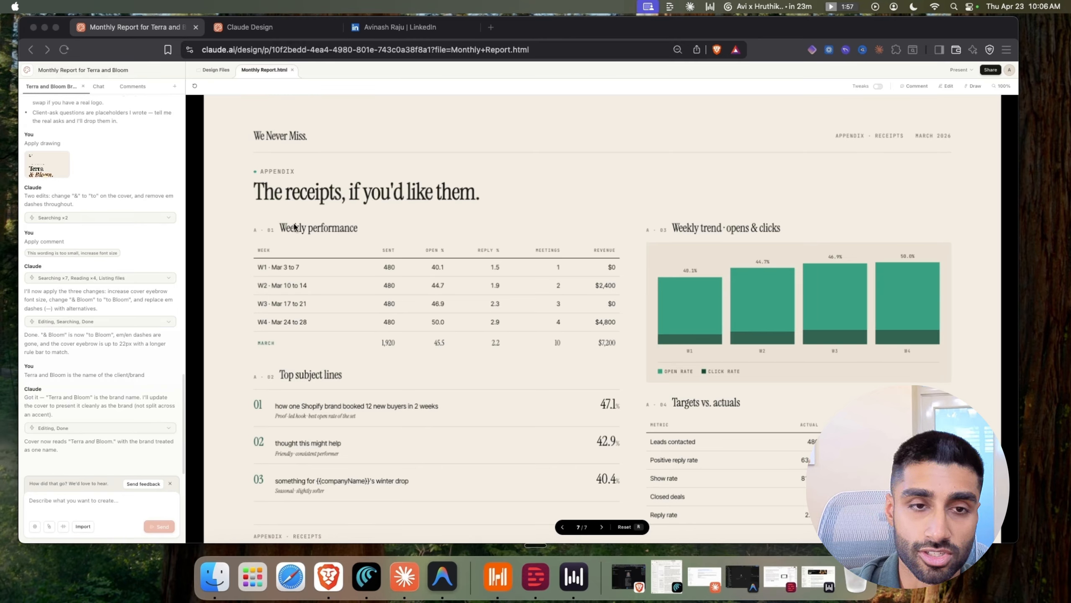
pyautogui.click(344, 228)
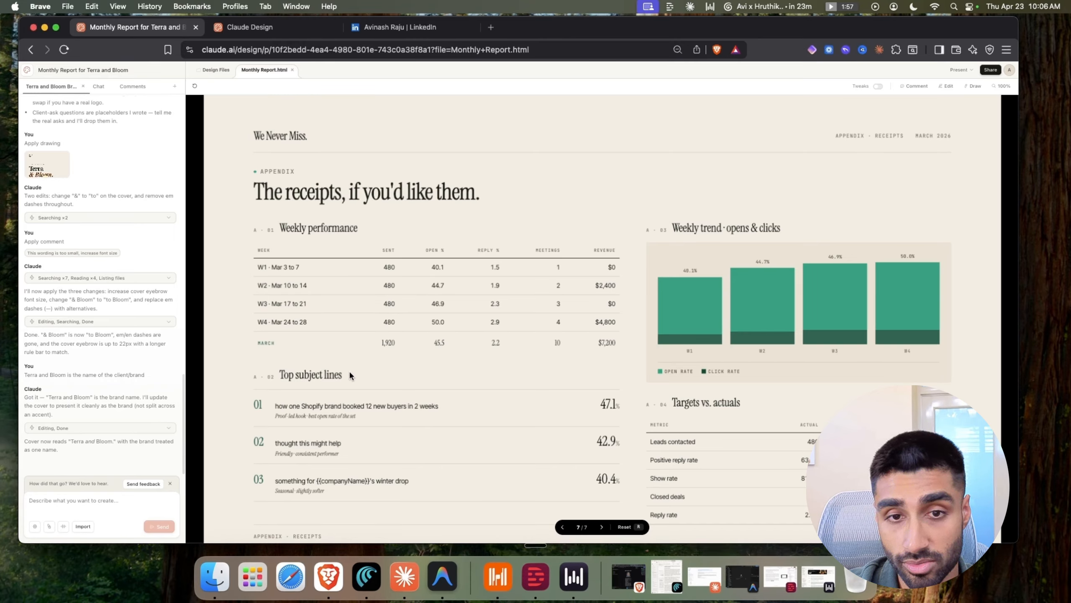
pyautogui.moveTo(303, 374); pyautogui.dragTo(279, 375)
pyautogui.click(361, 379)
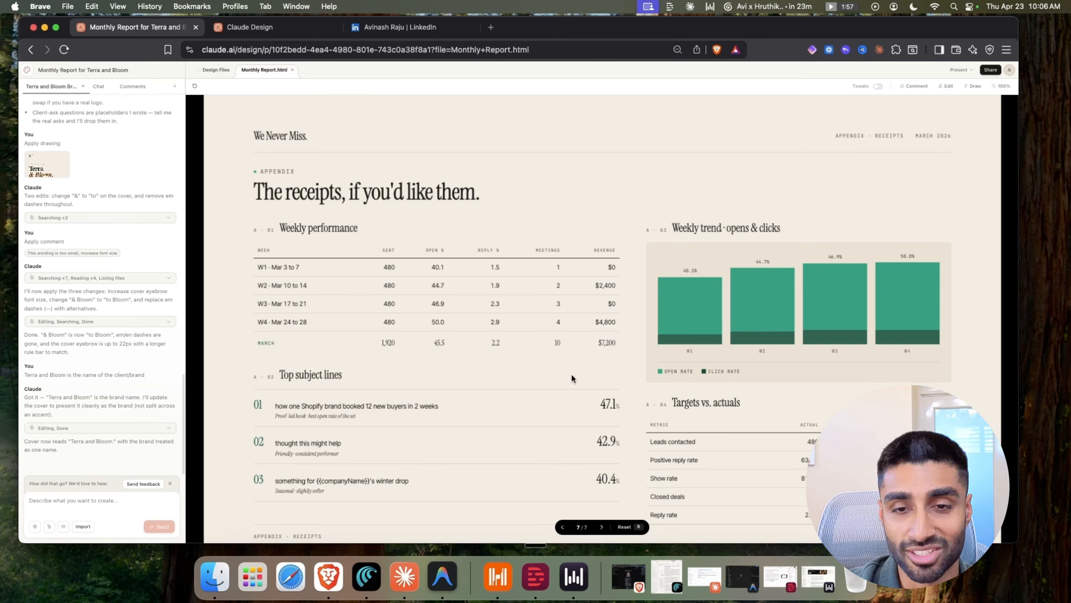
pyautogui.moveTo(692, 228); pyautogui.dragTo(801, 229)
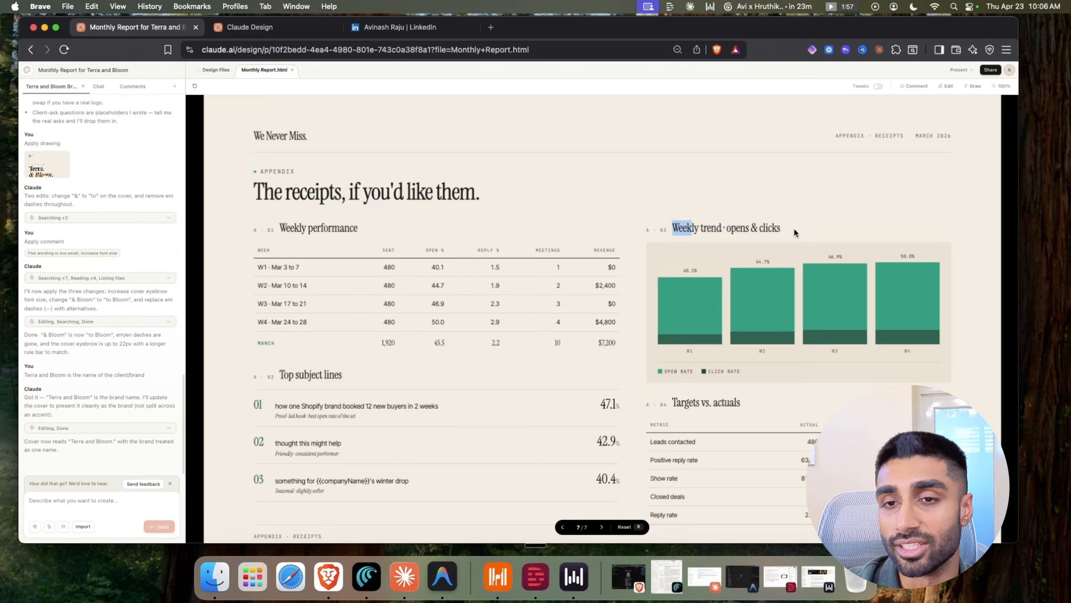
pyautogui.click(743, 409)
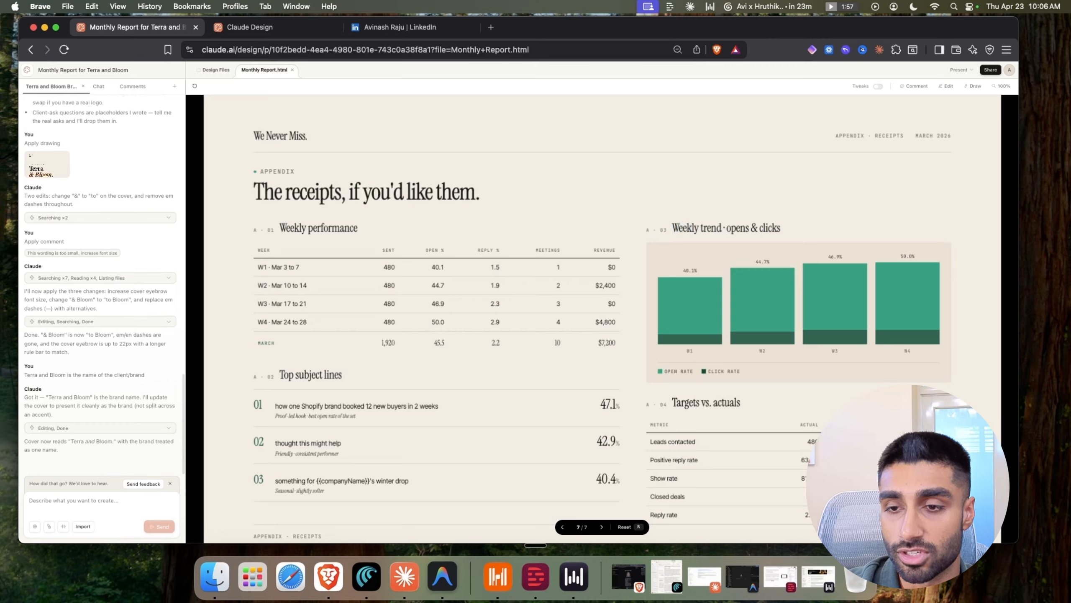
pyautogui.click(907, 477)
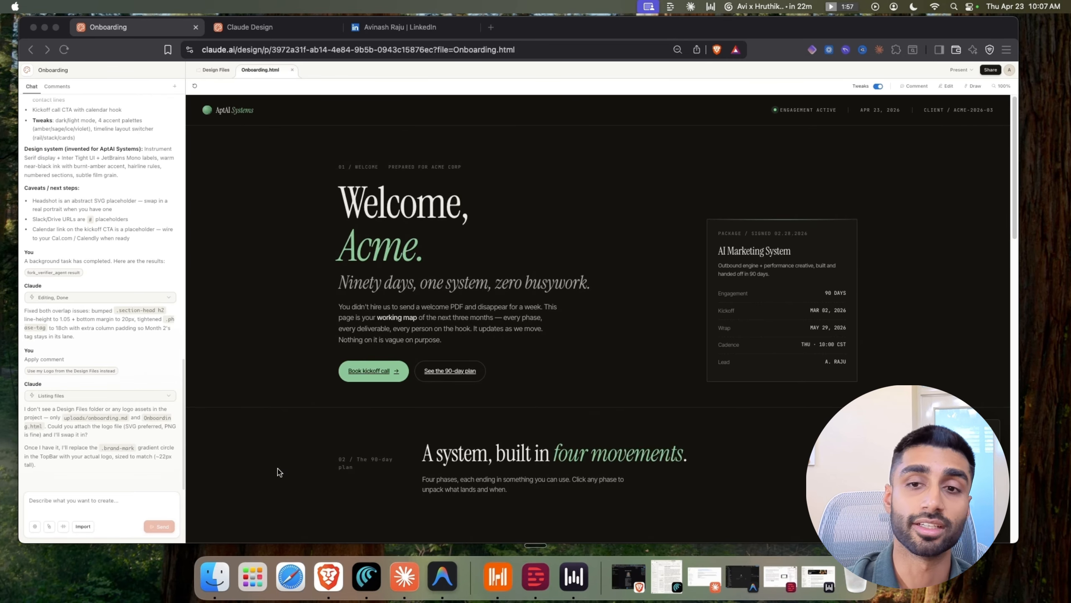
# Scroll the chat back to the original onboarding page request and highlight it
pyautogui.scroll(20, 113, 356)
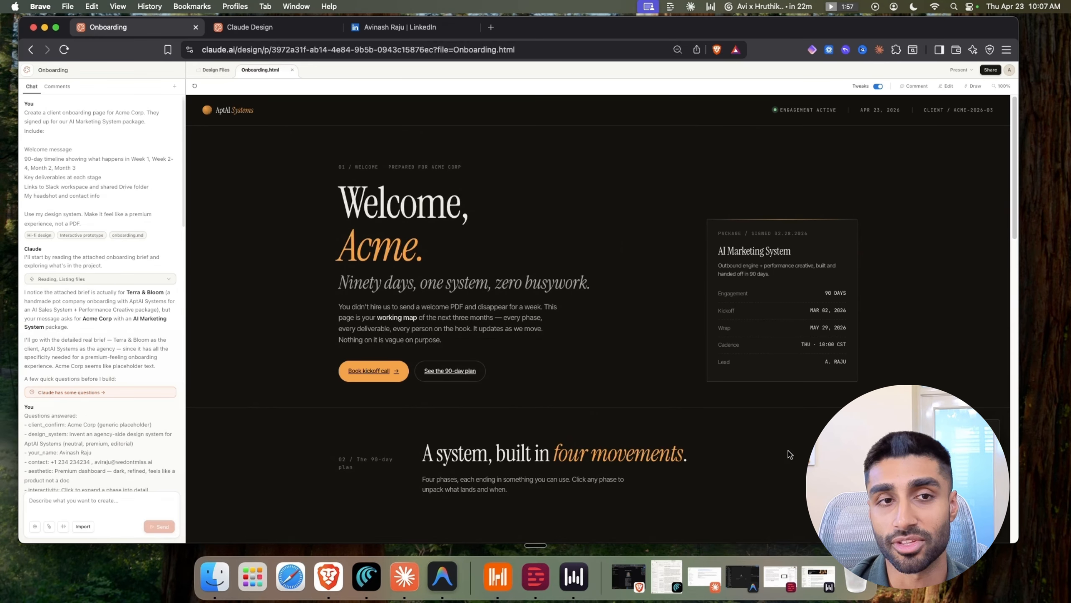
pyautogui.scroll(-10, 712, 347)
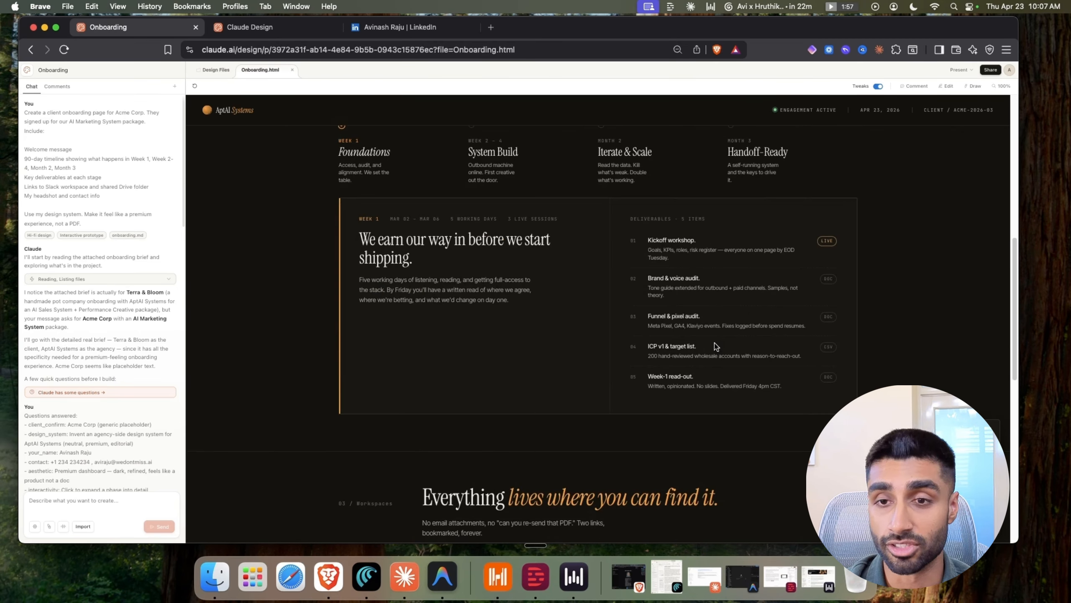
pyautogui.scroll(10, 713, 347)
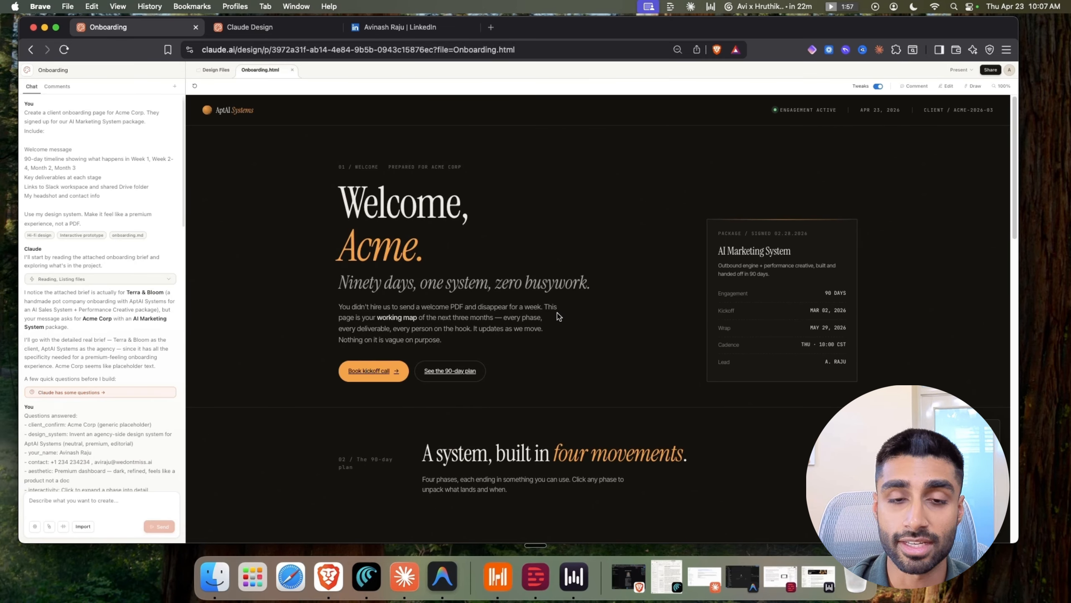
pyautogui.scroll(-5, 557, 315)
pyautogui.scroll(5, 307, 327)
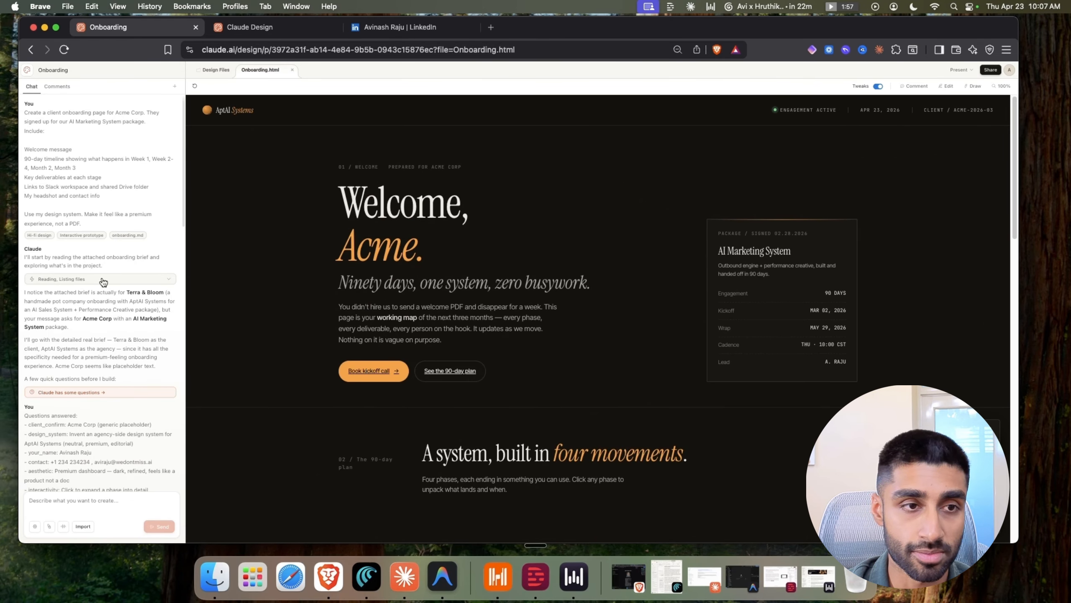
pyautogui.moveTo(24, 113); pyautogui.dragTo(49, 132)
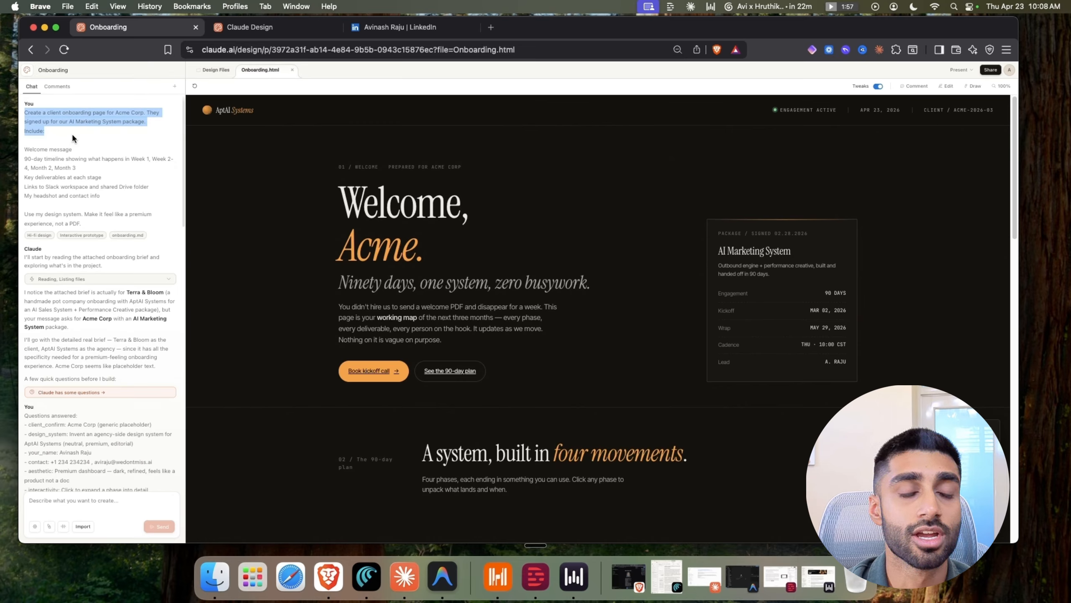
pyautogui.click(72, 132)
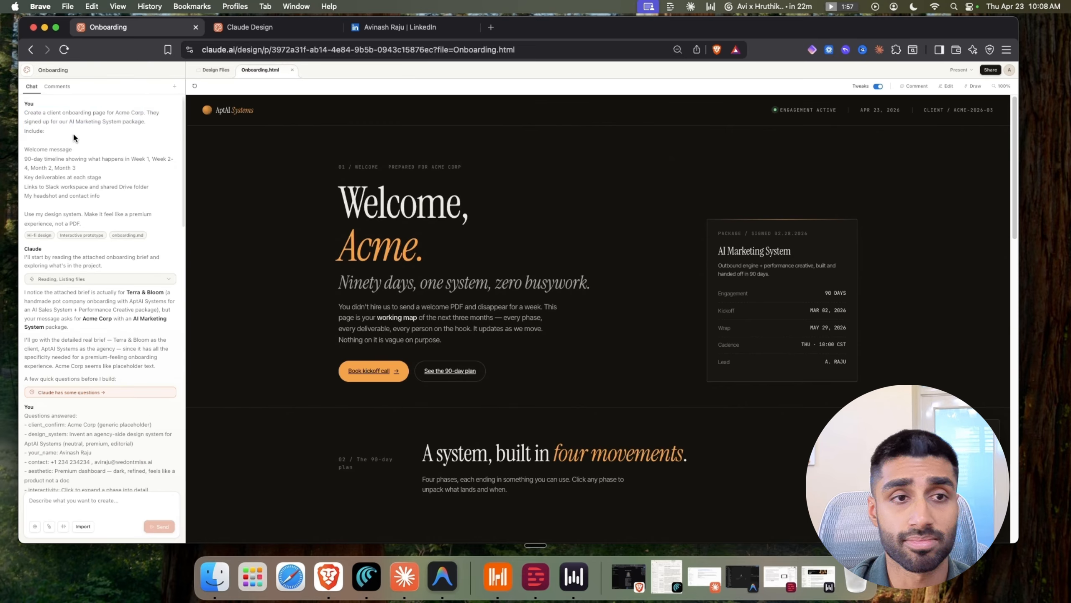
pyautogui.moveTo(44, 151); pyautogui.dragTo(90, 188)
pyautogui.click(68, 165)
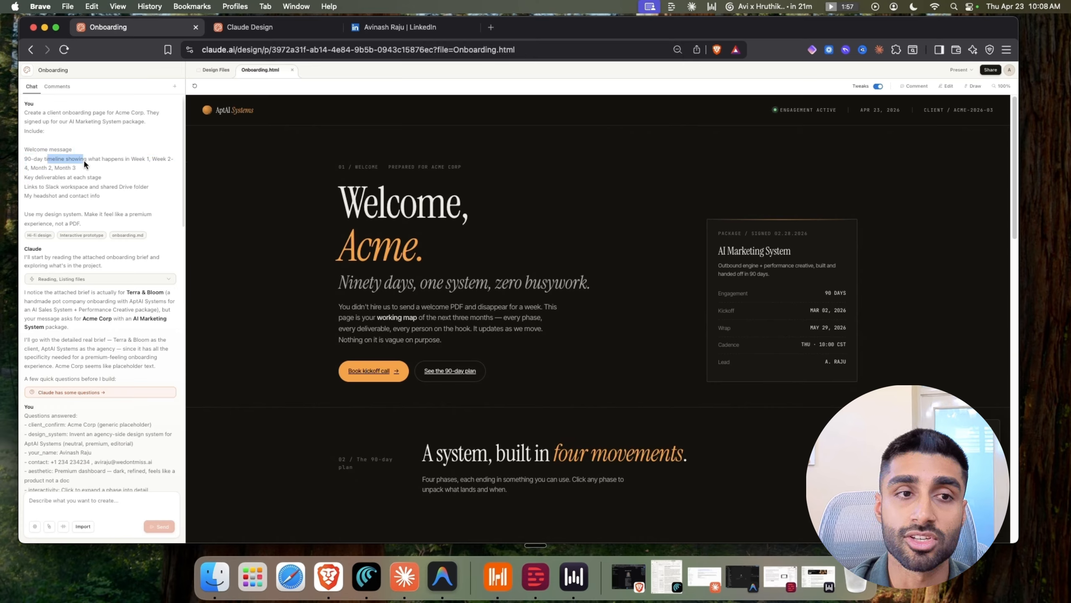
pyautogui.click(120, 162)
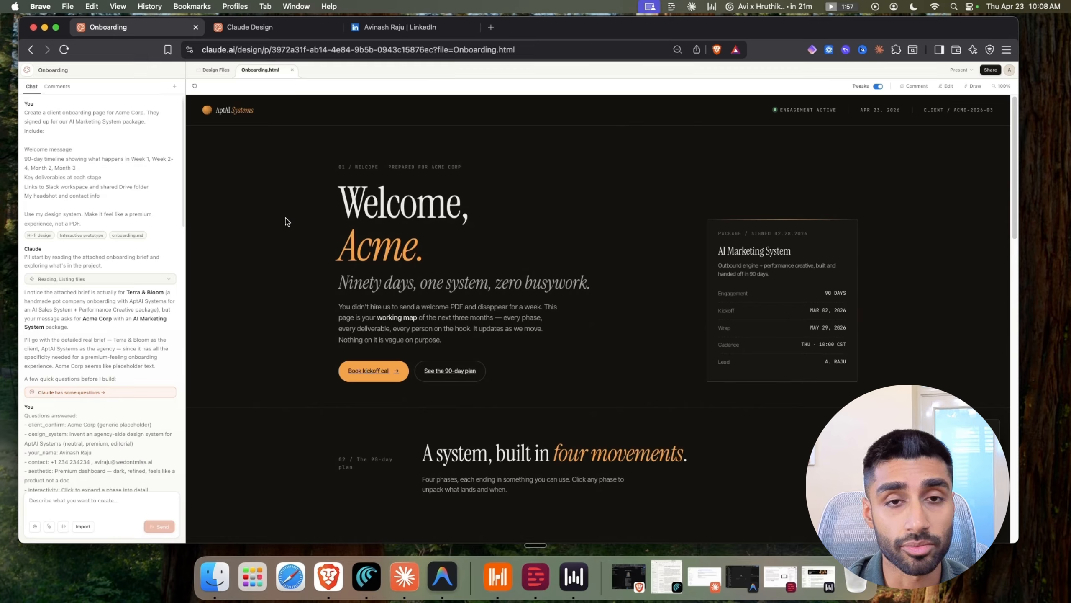
pyautogui.scroll(-15, 287, 222)
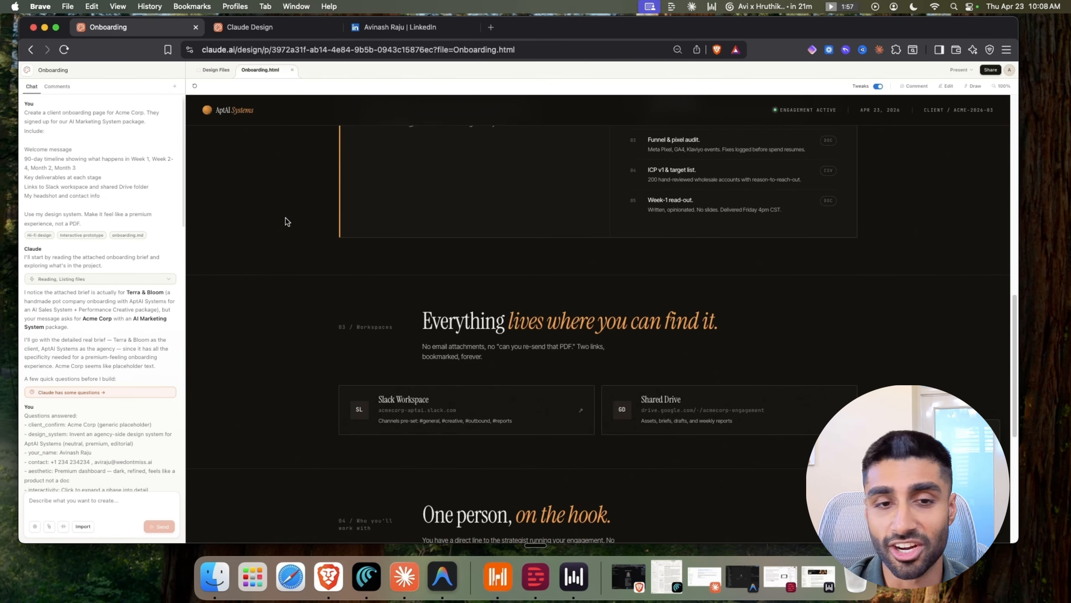
pyautogui.scroll(15, 286, 222)
pyautogui.scroll(-20, 287, 221)
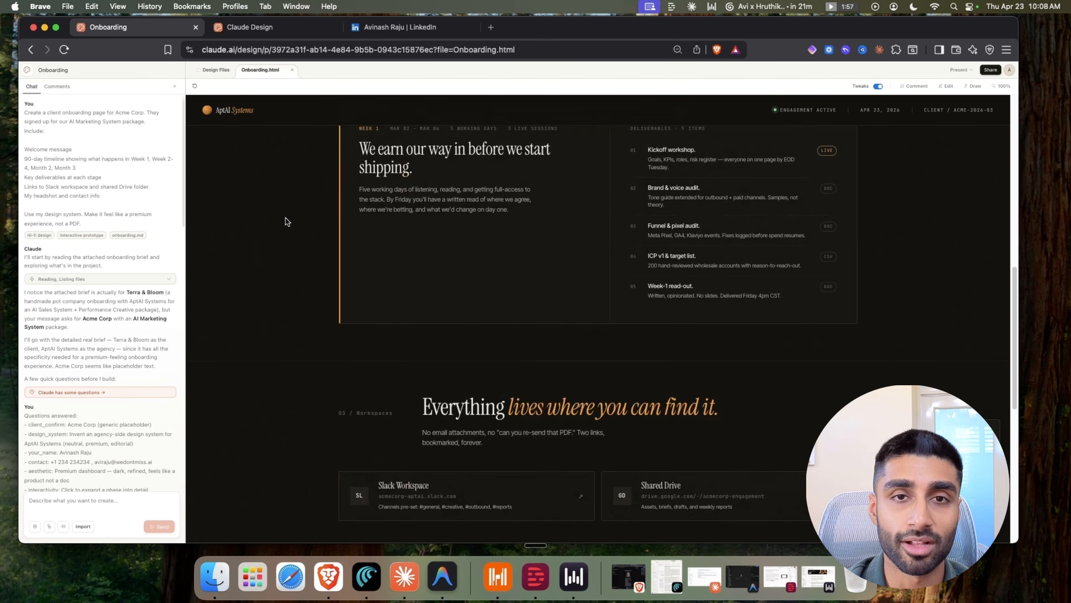
pyautogui.scroll(20, 286, 221)
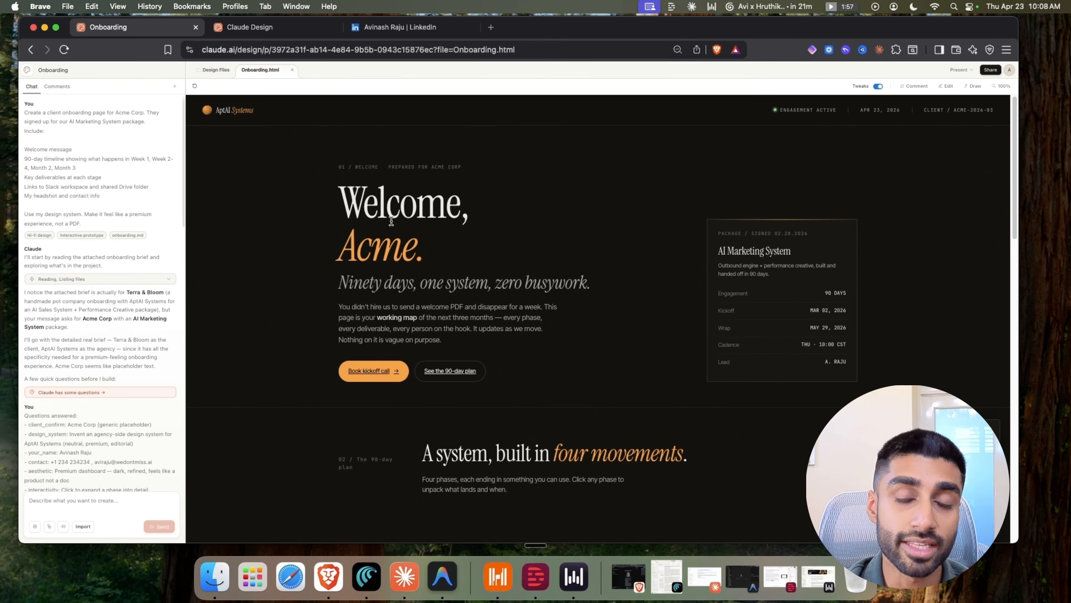
pyautogui.scroll(-20, 388, 211)
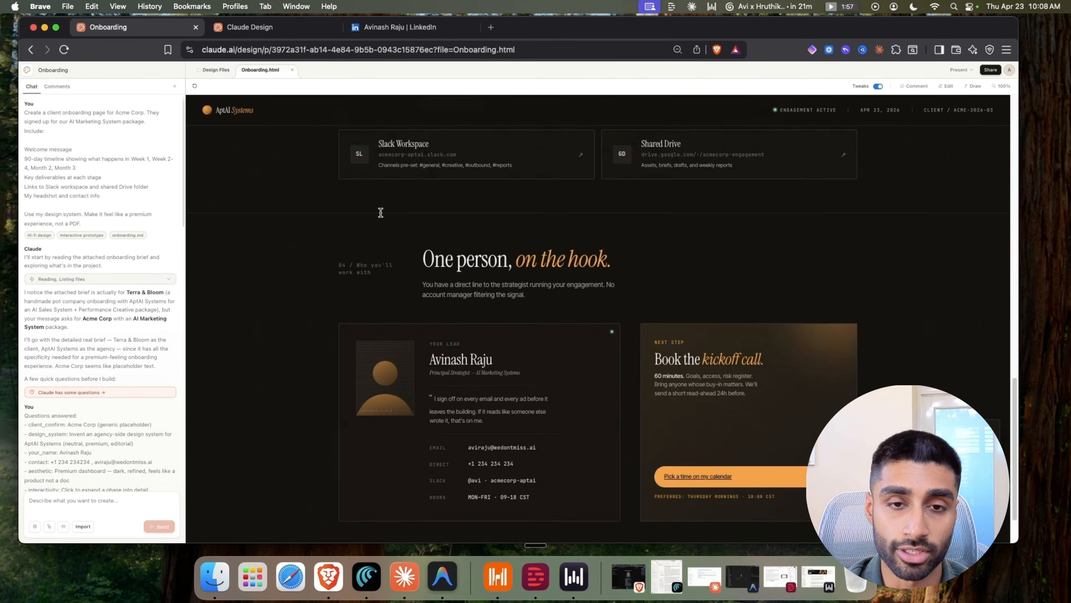
pyautogui.scroll(20, 380, 212)
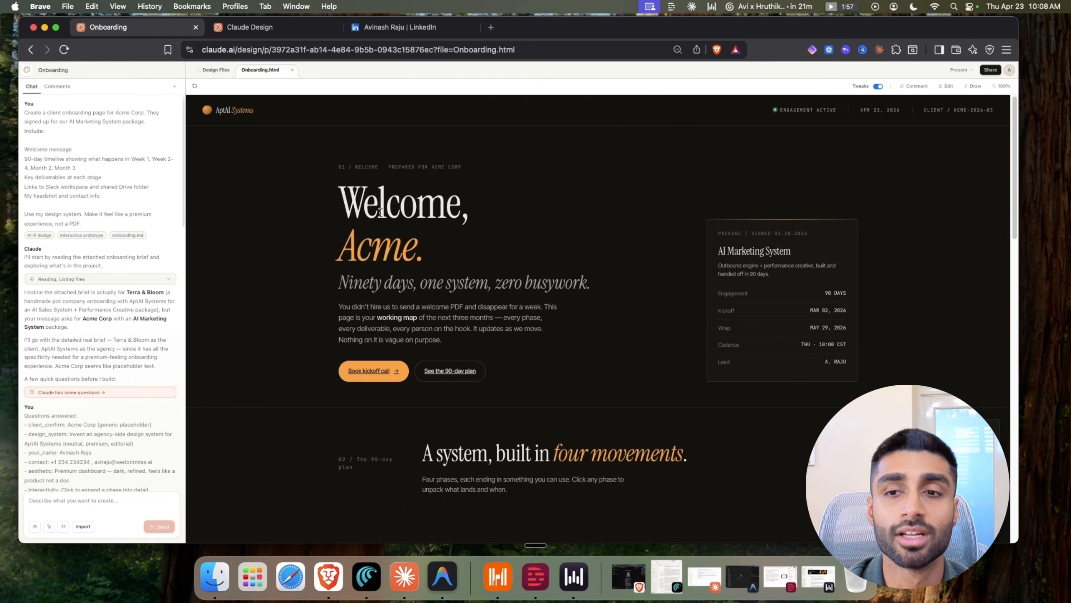
pyautogui.scroll(-20, 381, 212)
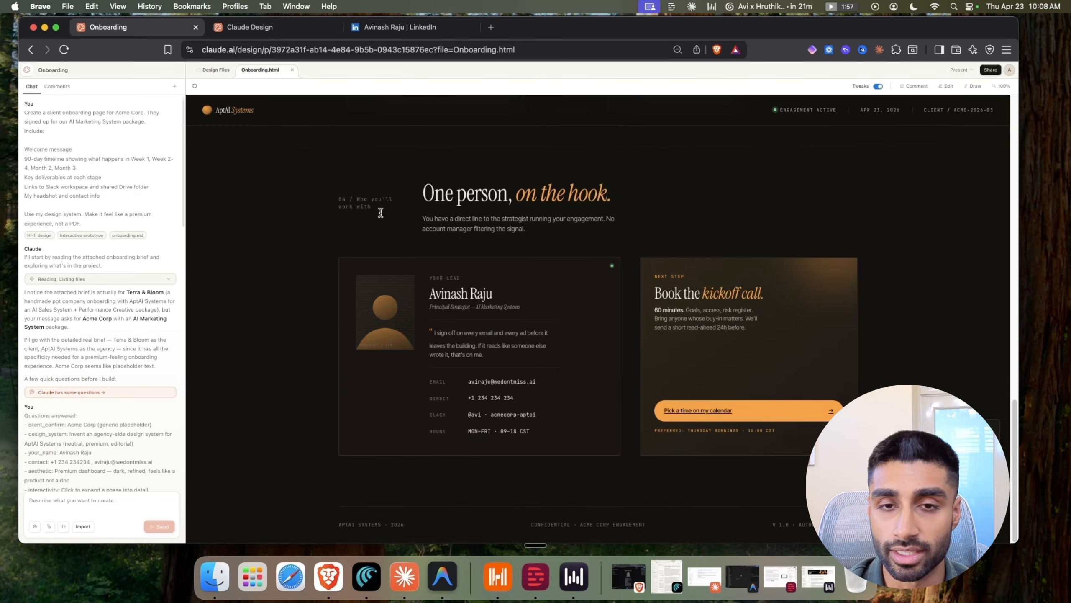
pyautogui.scroll(20, 380, 213)
pyautogui.scroll(-5, 380, 212)
pyautogui.scroll(-15, 380, 213)
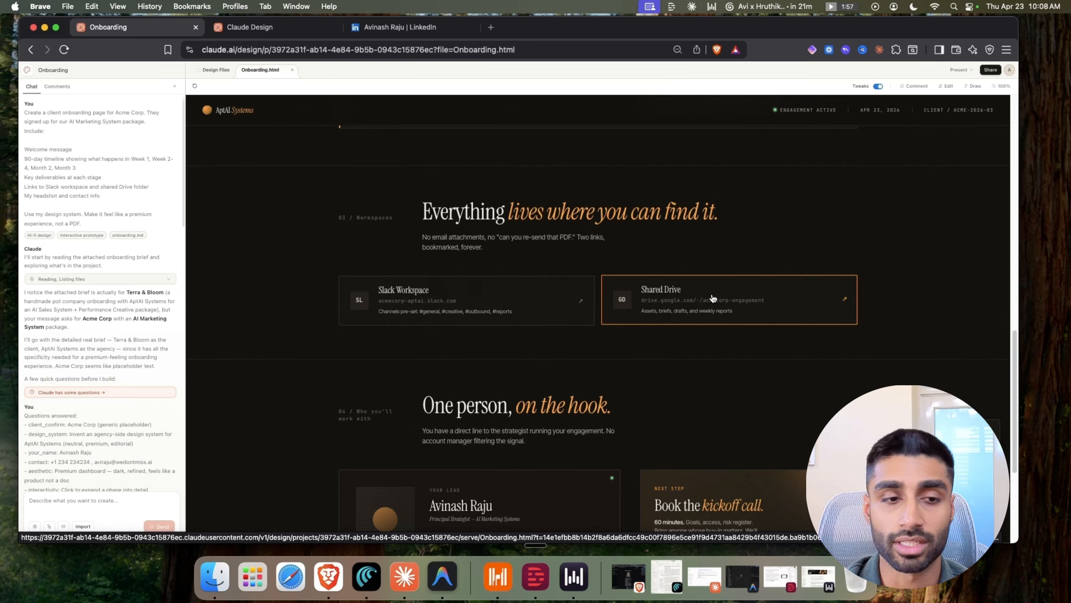
# Review the onboarding page preview, then apply the cyan accent palette
pyautogui.scroll(15, 709, 298)
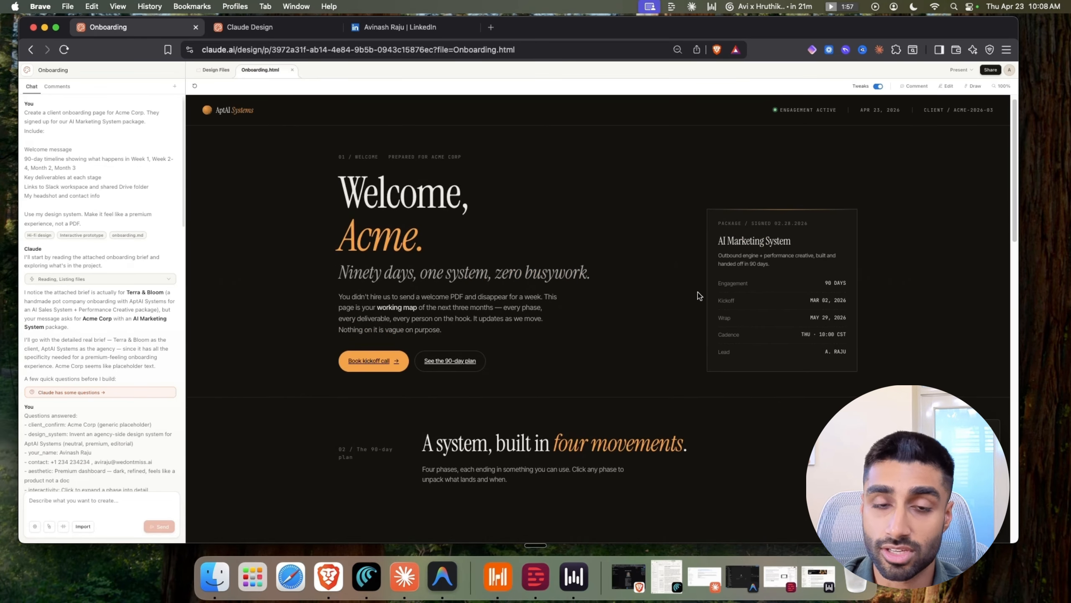
pyautogui.scroll(1, 698, 295)
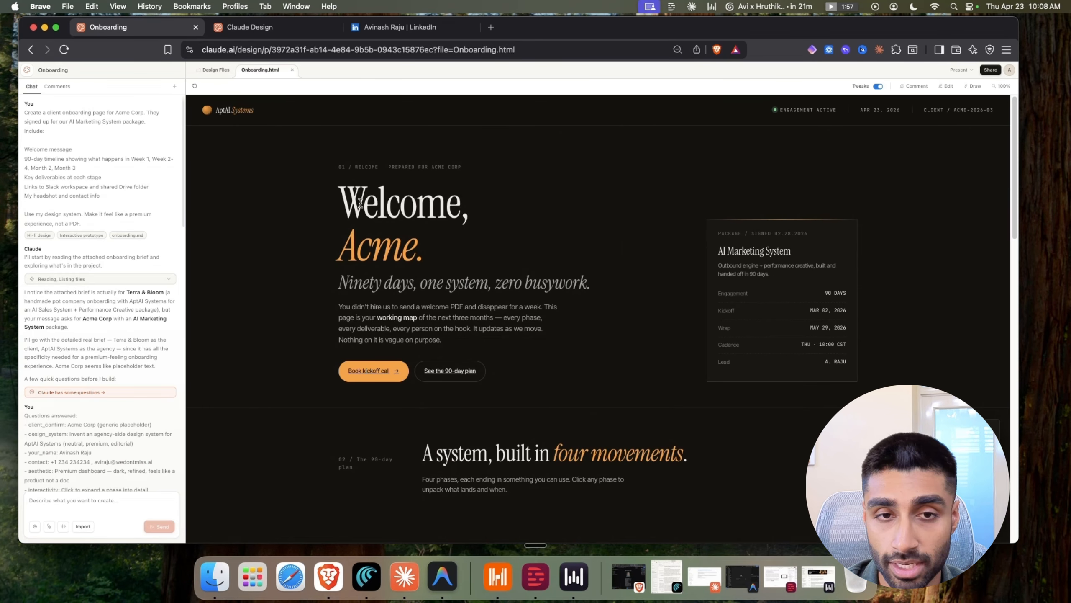
pyautogui.scroll(-2, 404, 323)
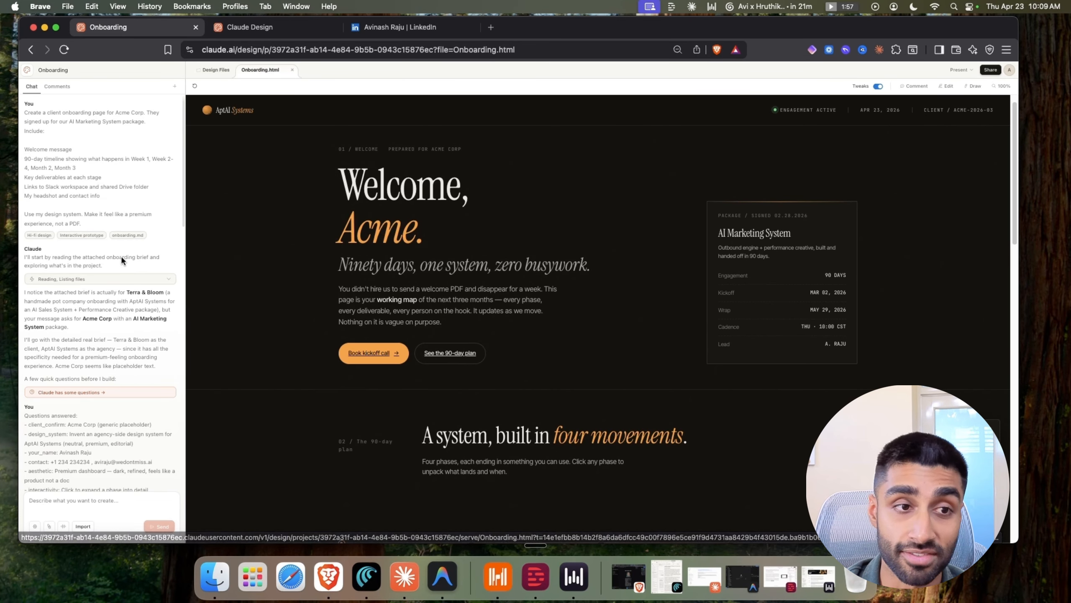
pyautogui.scroll(-3, 97, 223)
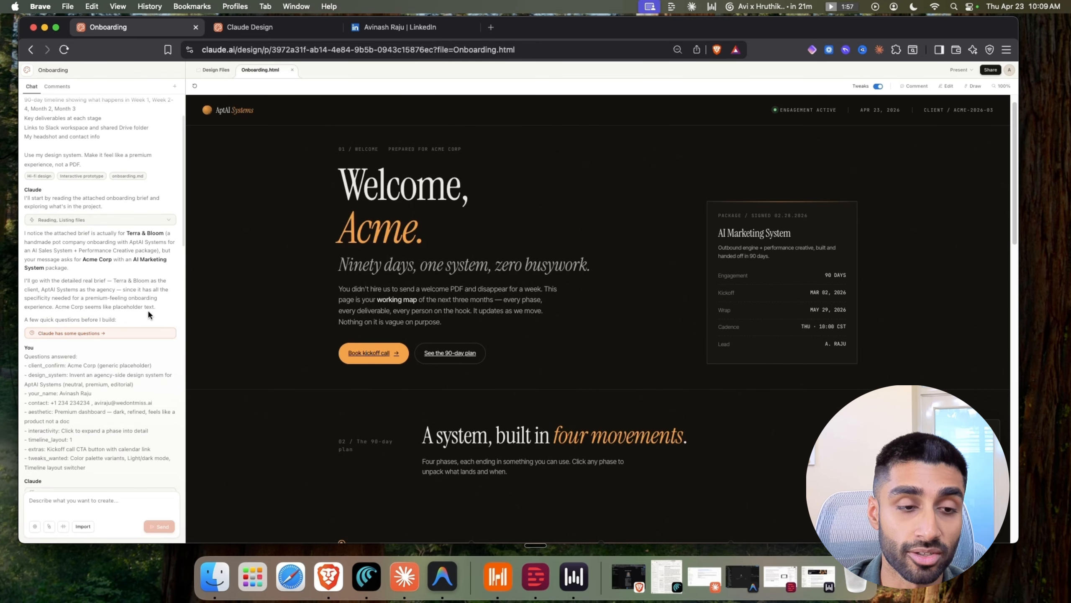
pyautogui.scroll(1, 353, 368)
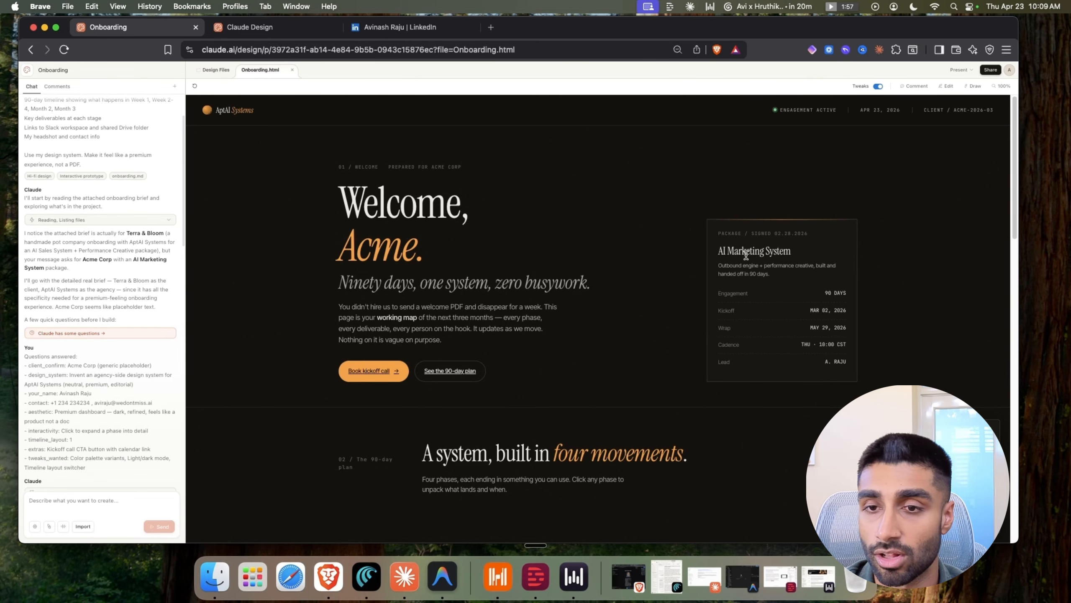
pyautogui.scroll(-15, 746, 255)
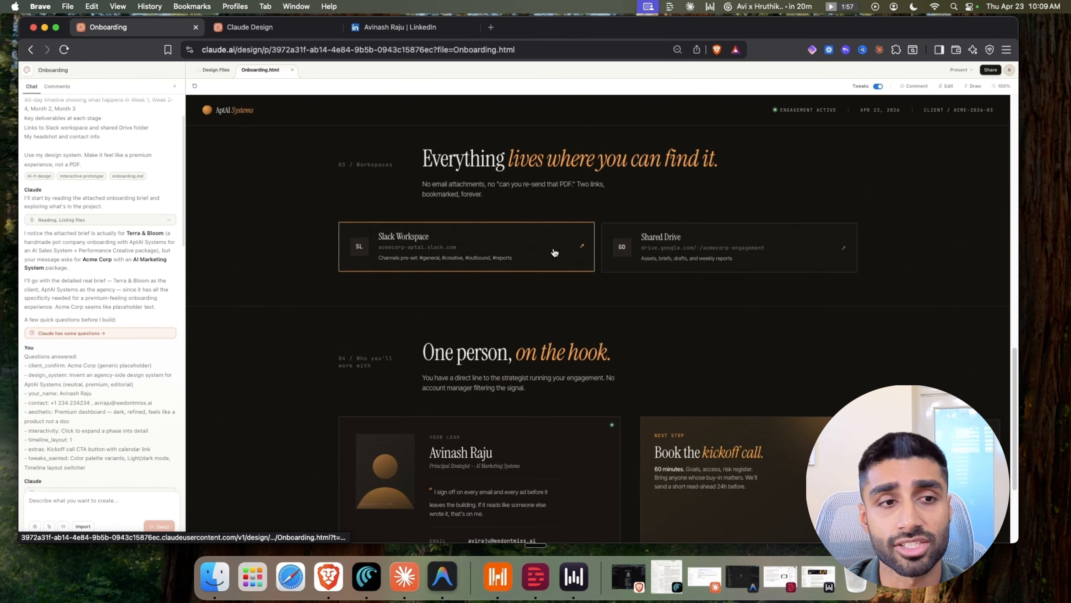
pyautogui.scroll(1, 148, 249)
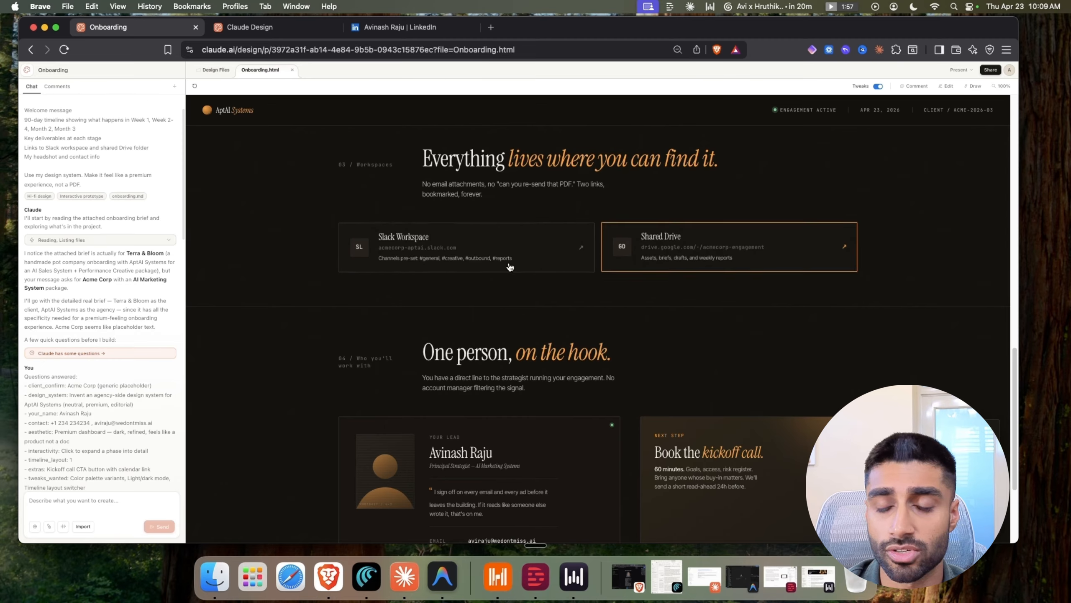
pyautogui.scroll(1, 509, 267)
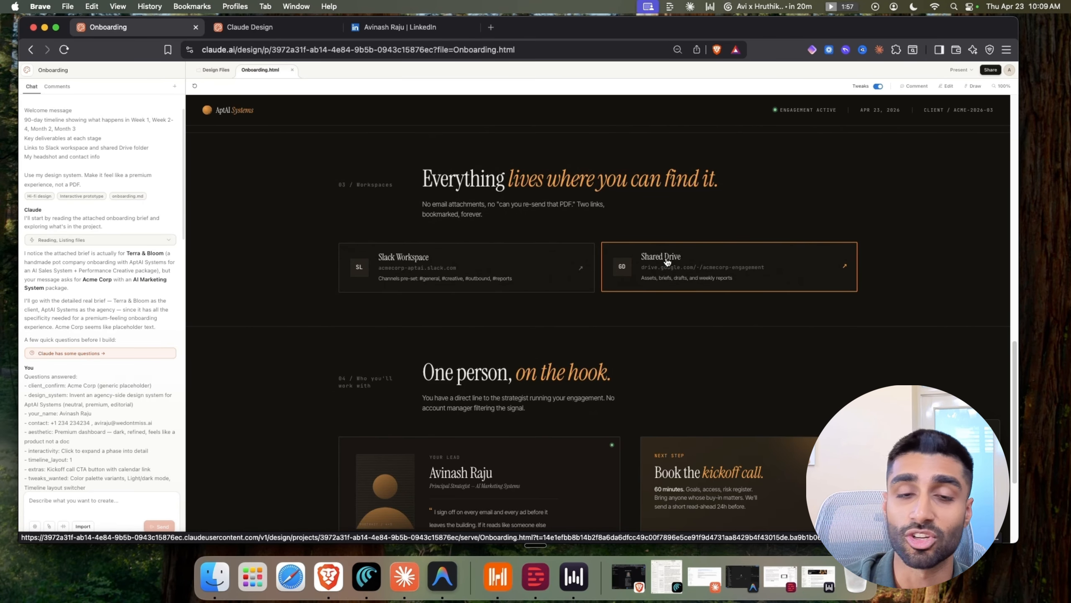
pyautogui.scroll(-5, 569, 299)
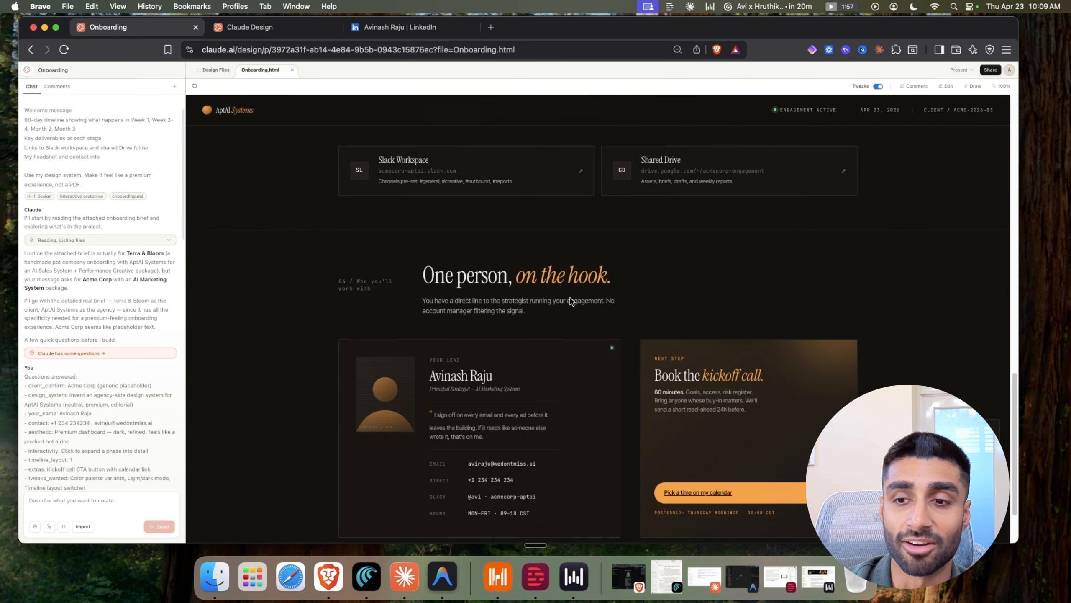
pyautogui.scroll(-1, 572, 301)
pyautogui.scroll(-1, 594, 288)
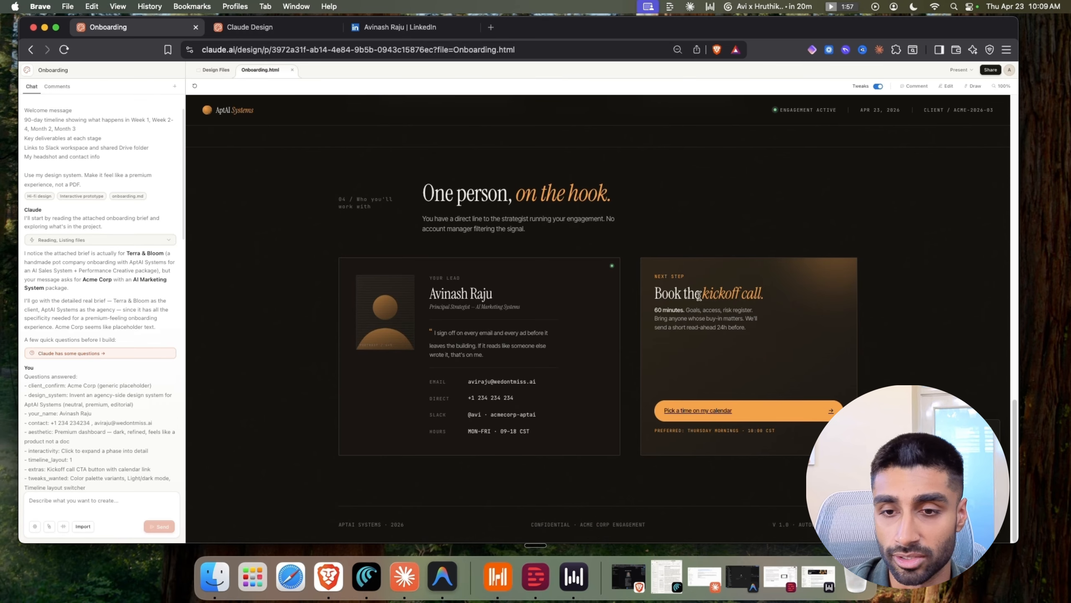
pyautogui.scroll(3, 621, 295)
pyautogui.scroll(12, 612, 284)
pyautogui.scroll(-15, 620, 295)
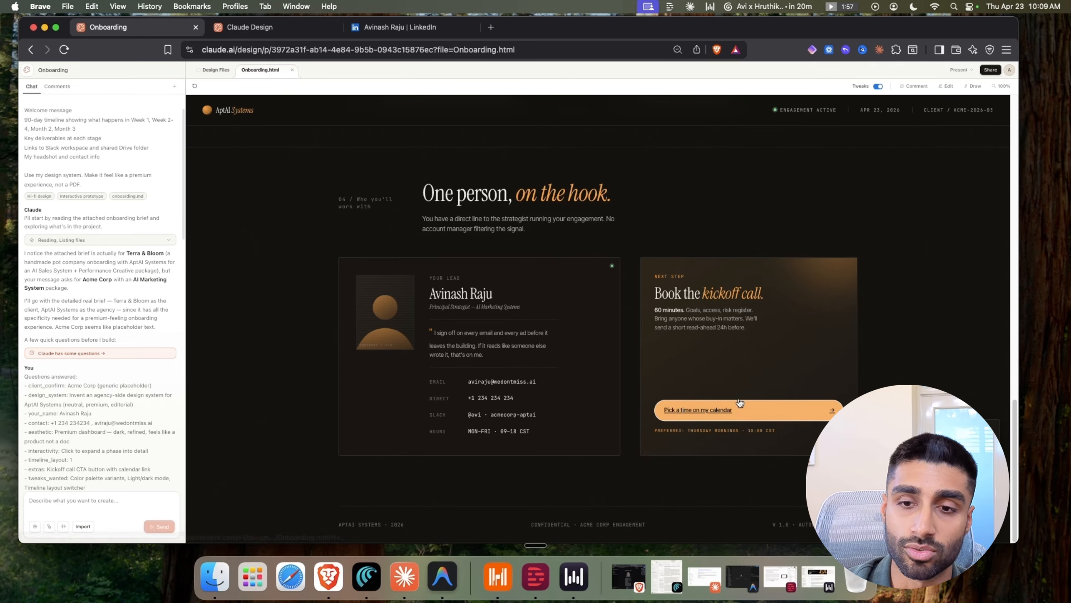
pyautogui.click(673, 412)
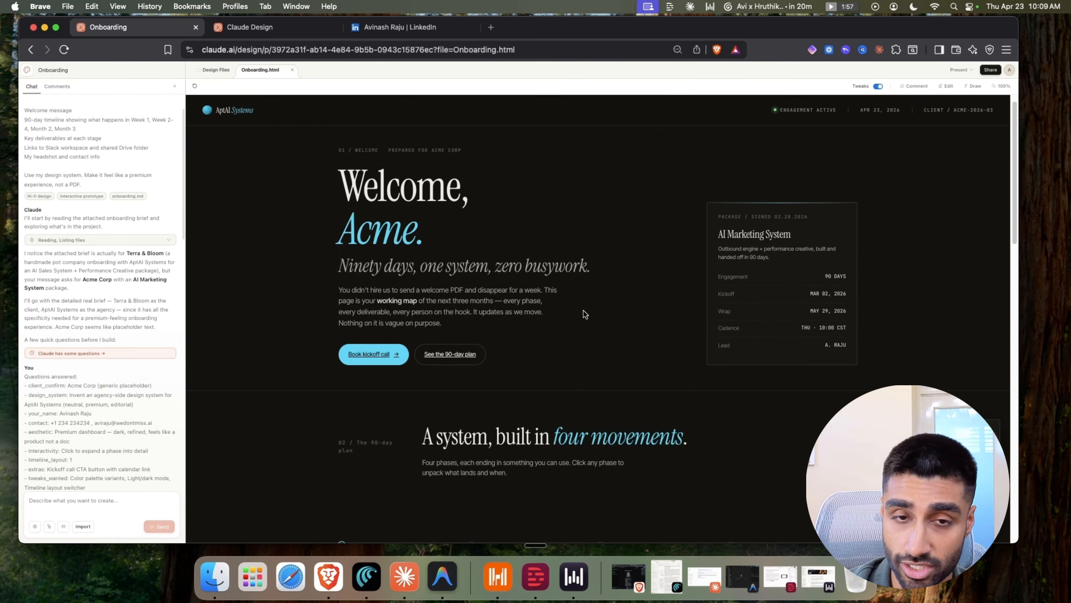
pyautogui.scroll(1, 556, 362)
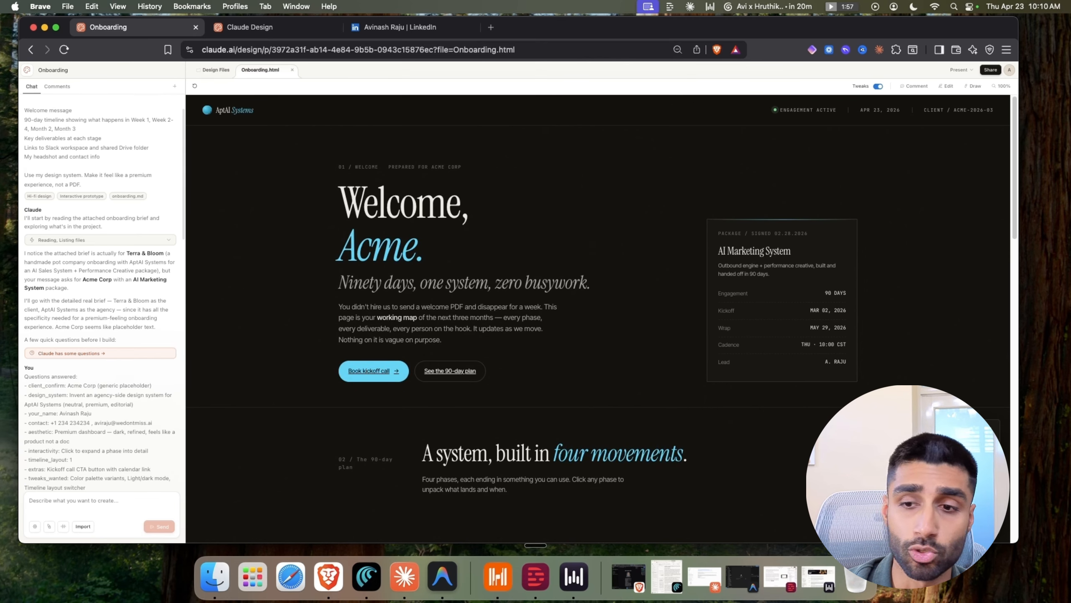
# Set the accent colour to green, and try the light theme before returning to dark
pyautogui.click(898, 458)
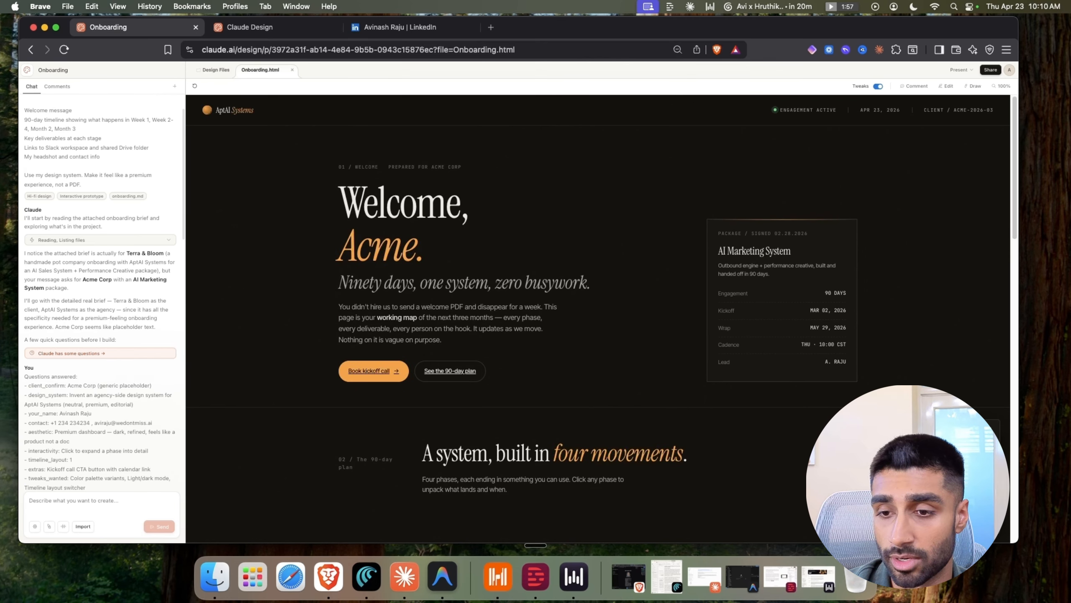
pyautogui.click(926, 458)
pyautogui.click(960, 485)
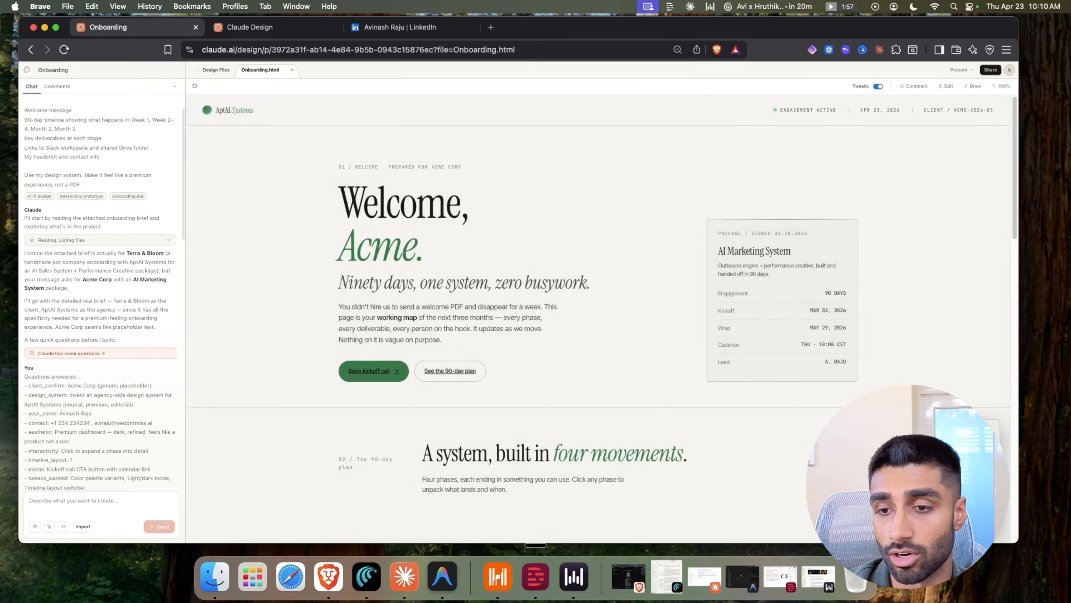
pyautogui.click(913, 486)
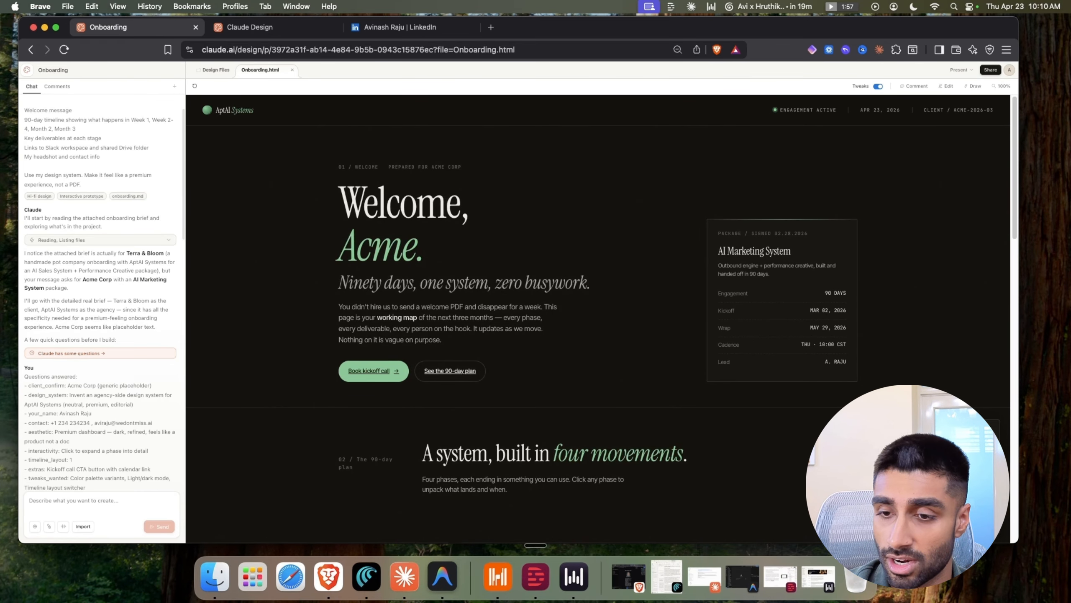
# Scroll through the chat panel and highlight passages of Claude's reply to review them
pyautogui.scroll(-5, 717, 496)
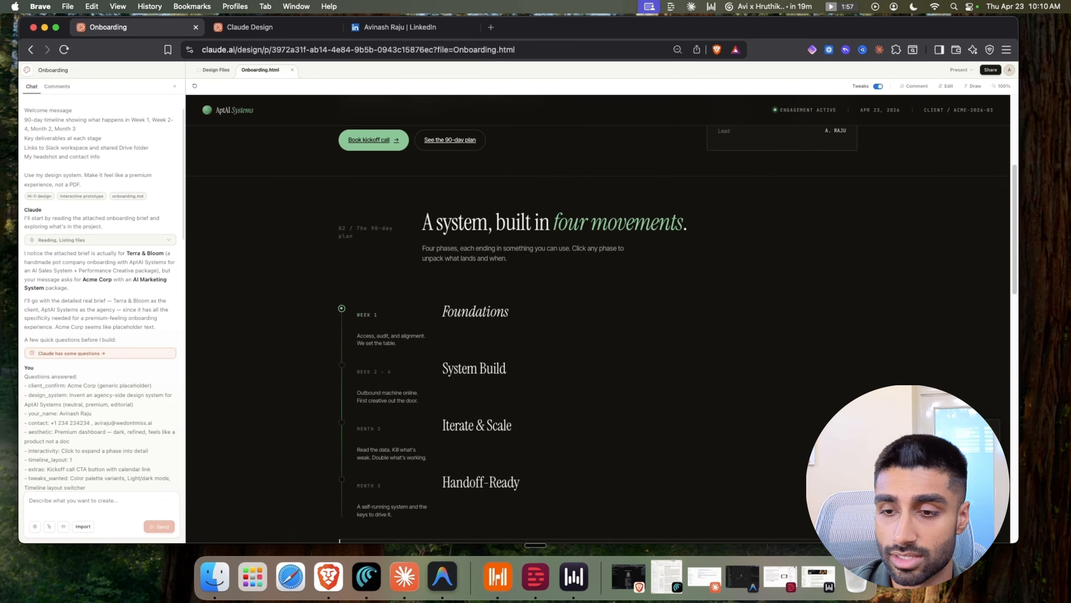
pyautogui.scroll(-2, 746, 490)
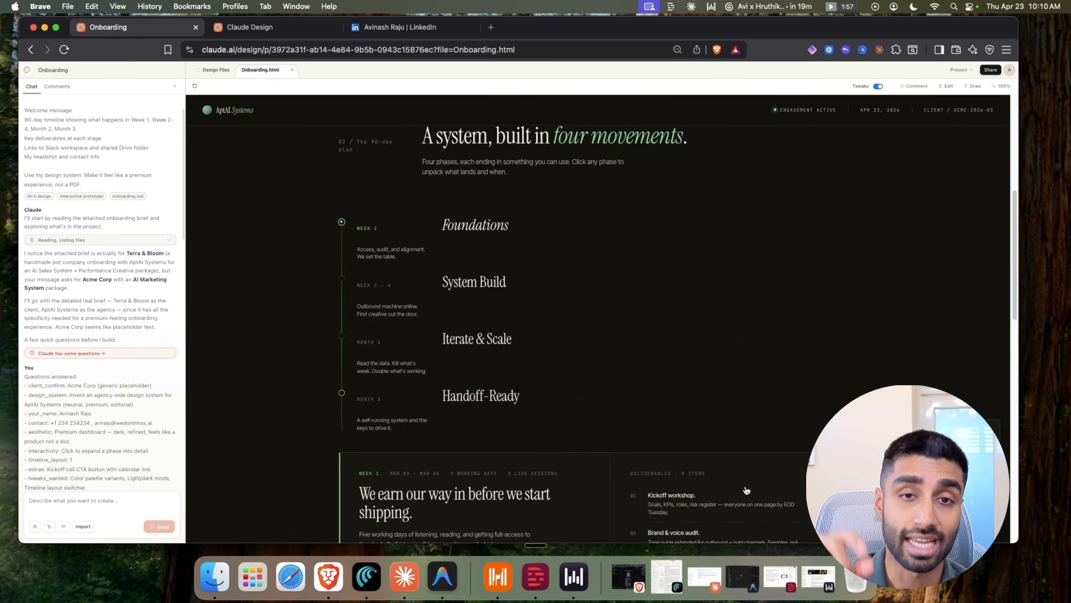
pyautogui.scroll(2, 55, 134)
pyautogui.moveTo(39, 134); pyautogui.dragTo(80, 203)
pyautogui.scroll(-3, 44, 238)
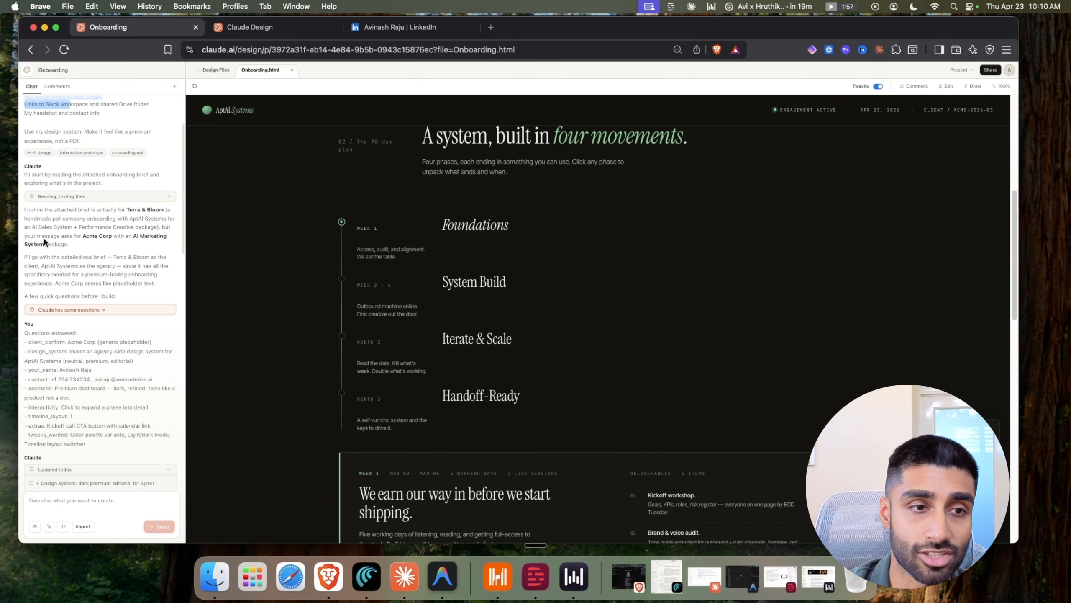
pyautogui.moveTo(44, 236); pyautogui.dragTo(113, 295)
pyautogui.scroll(-2, 548, 337)
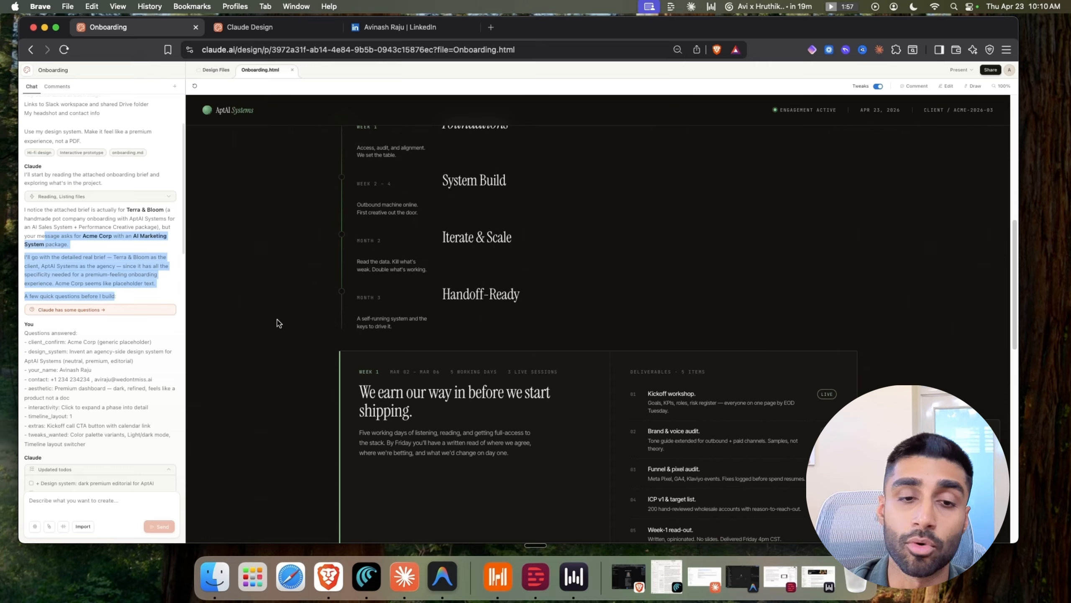
pyautogui.scroll(3, 63, 261)
pyautogui.click(64, 257)
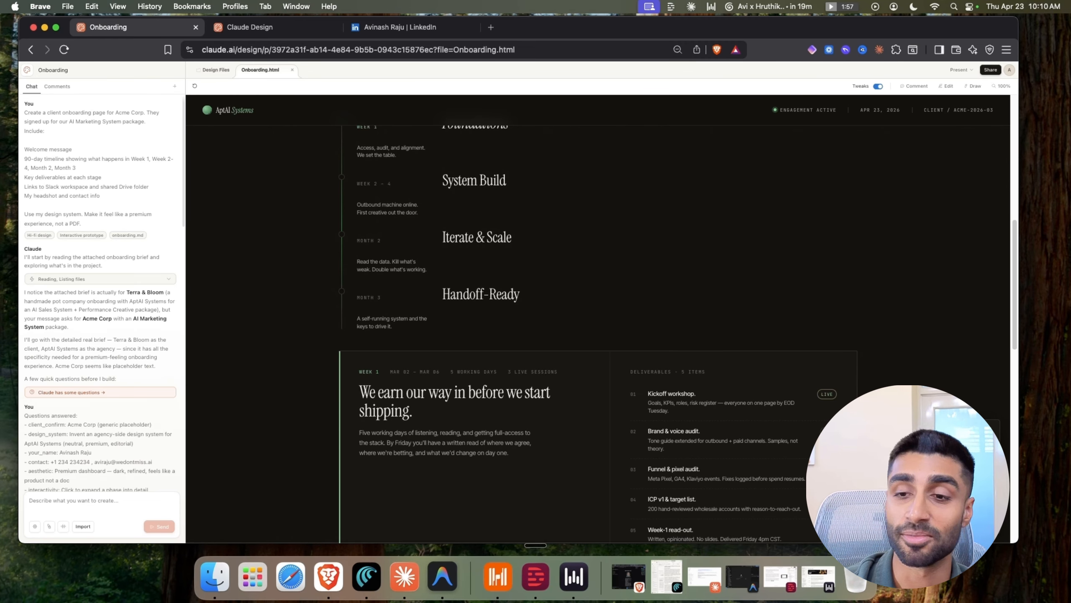
# Try horizontal and vertical timeline layouts, then settle on four phase cards
pyautogui.click(907, 477)
pyautogui.scroll(5, 799, 364)
pyautogui.scroll(-2, 778, 350)
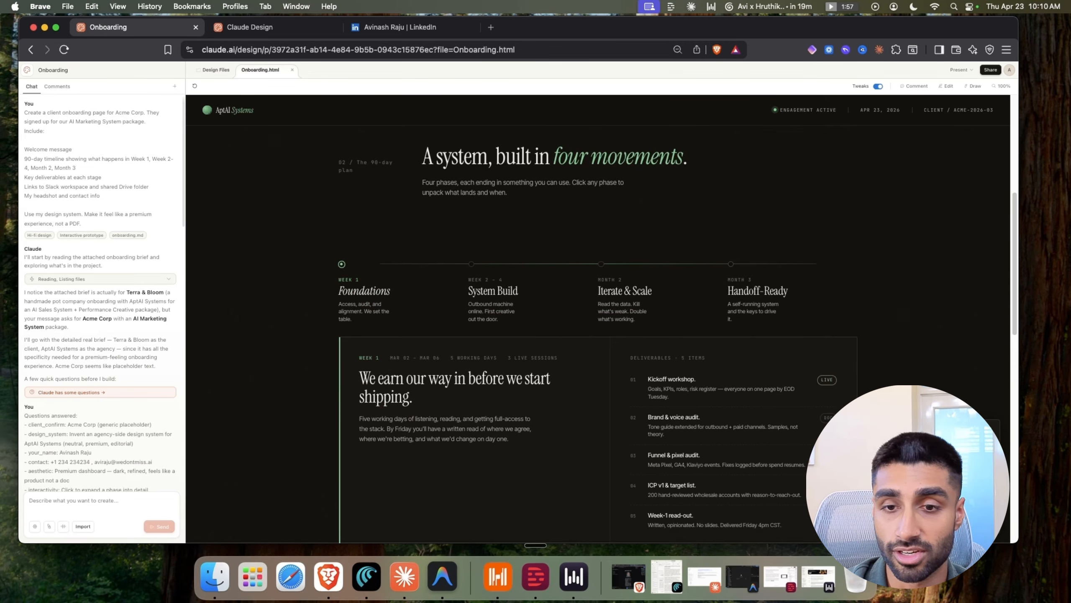
pyautogui.click(941, 477)
pyautogui.scroll(-1, 771, 475)
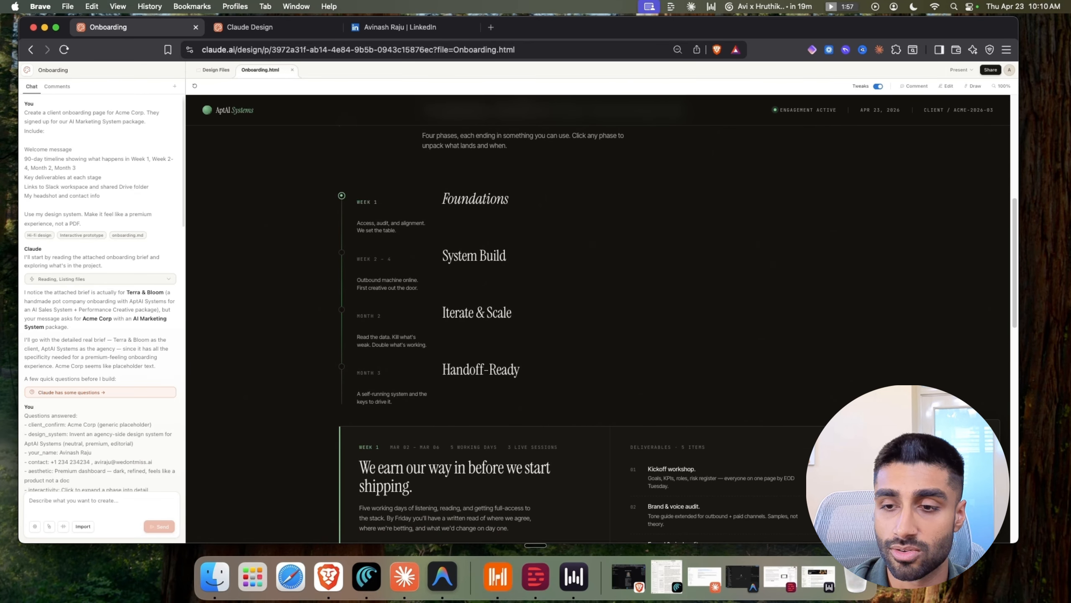
pyautogui.click(974, 477)
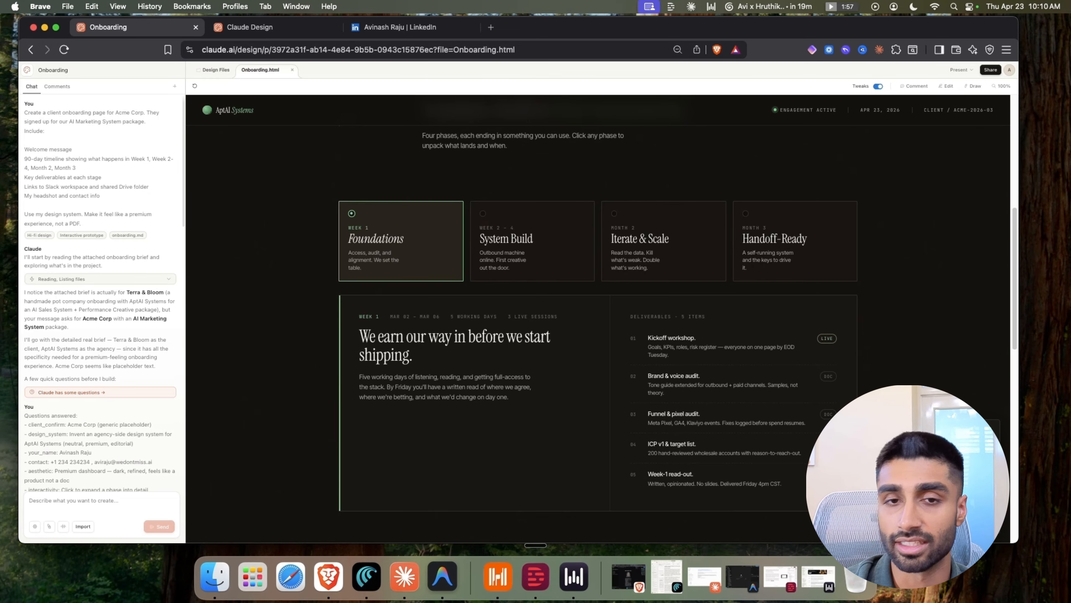
pyautogui.scroll(8, 635, 279)
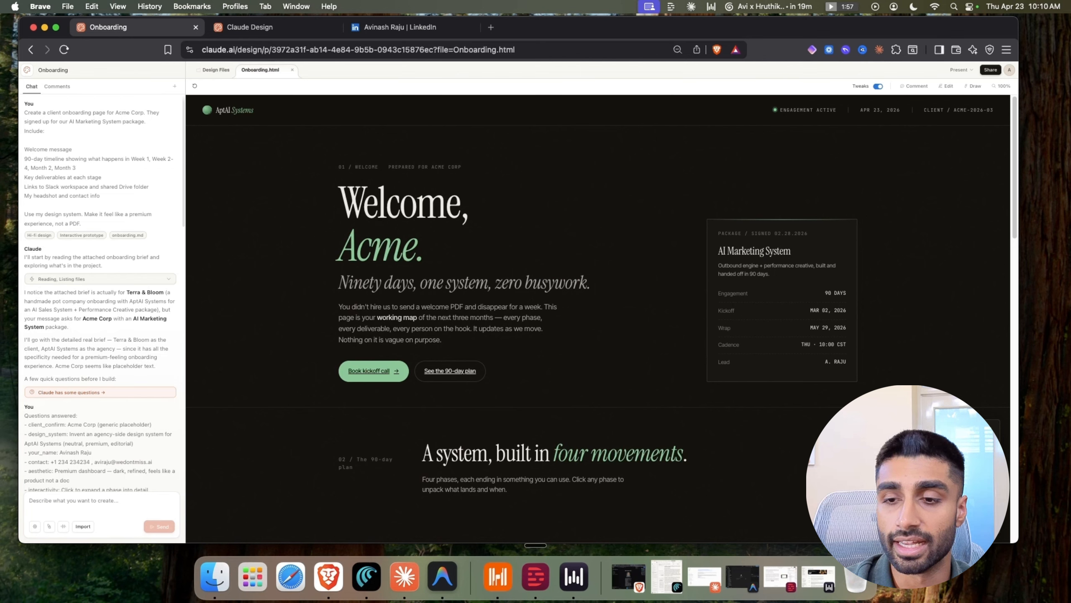
# Switch the accent palette to amber and scroll through the page to check it
pyautogui.click(907, 460)
pyautogui.scroll(-15, 409, 290)
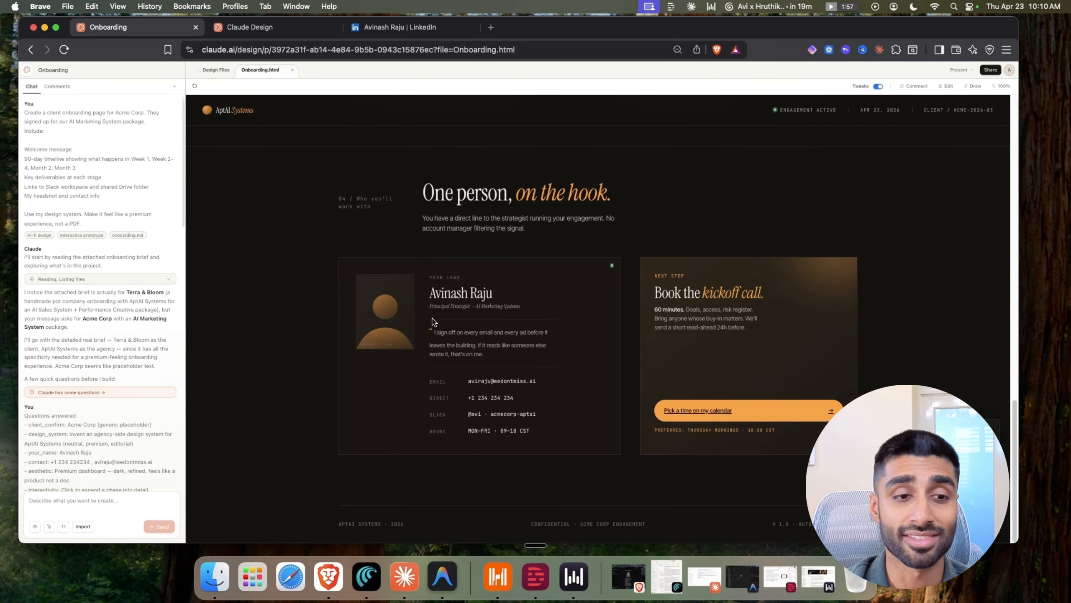
pyautogui.scroll(15, 789, 168)
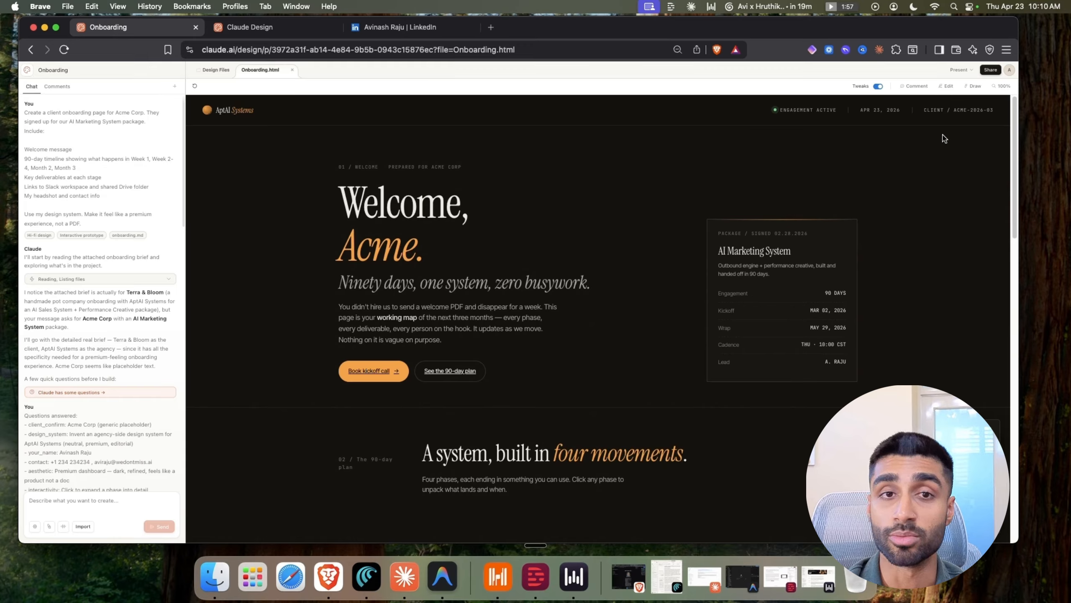
pyautogui.scroll(-15, 564, 259)
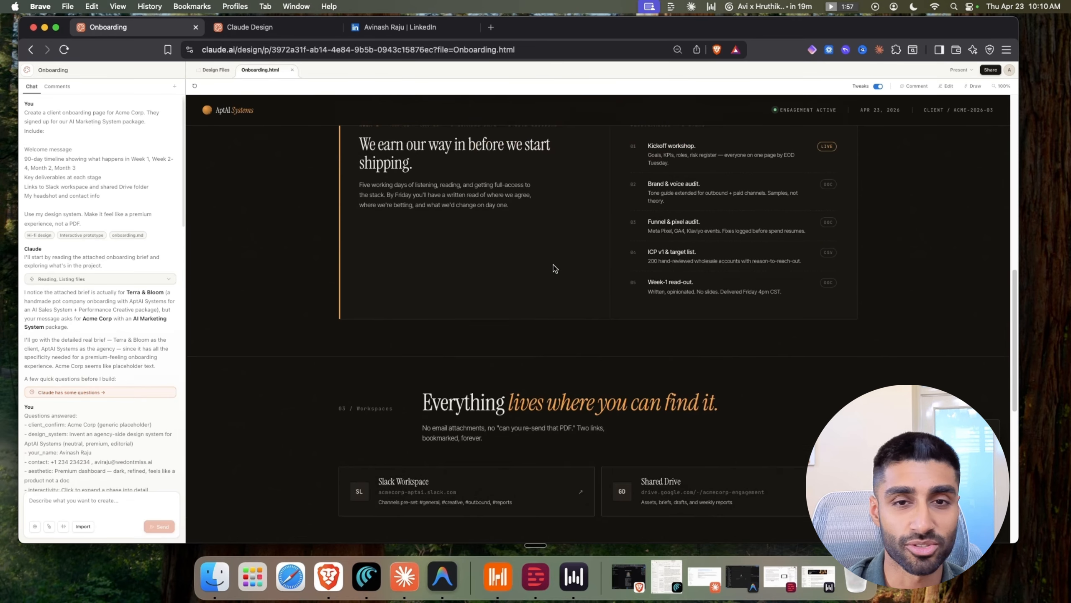
pyautogui.scroll(15, 702, 311)
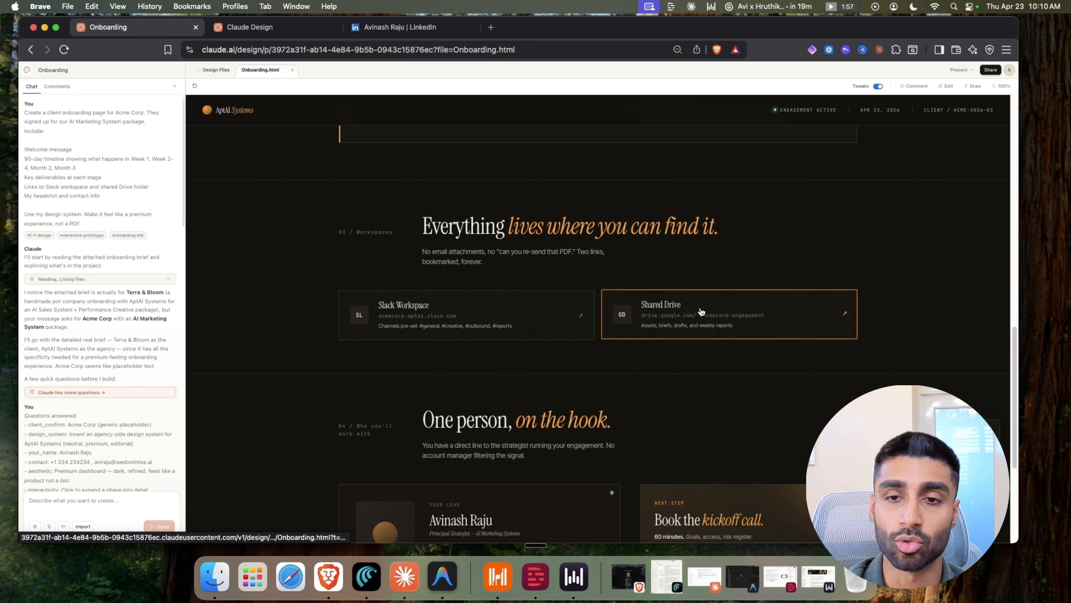
# Choose Share > Handoff to Claude Code and copy the local agent command
pyautogui.click(990, 70)
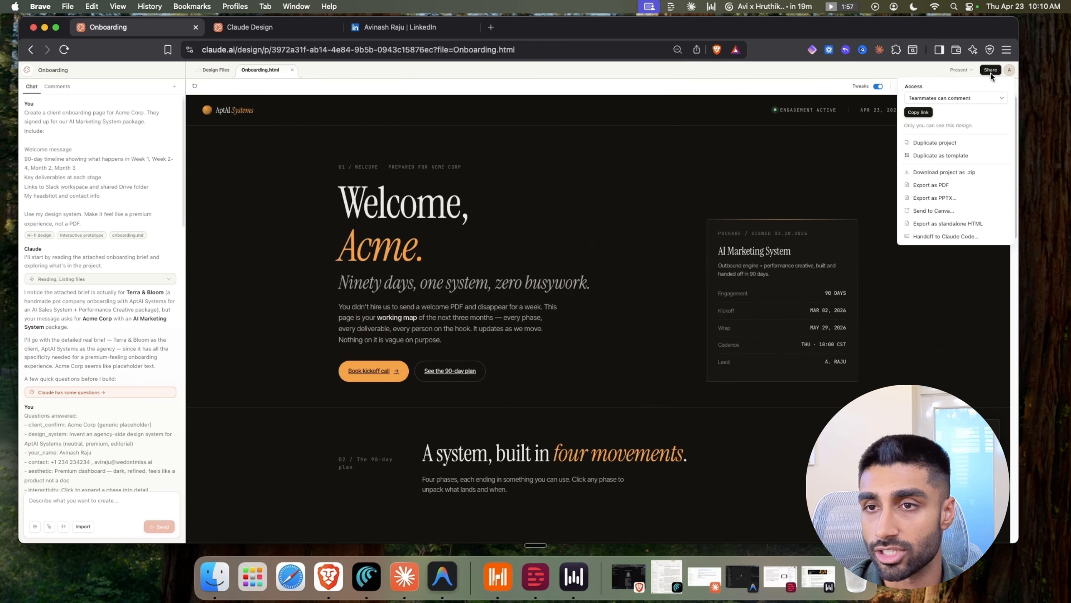
pyautogui.click(947, 236)
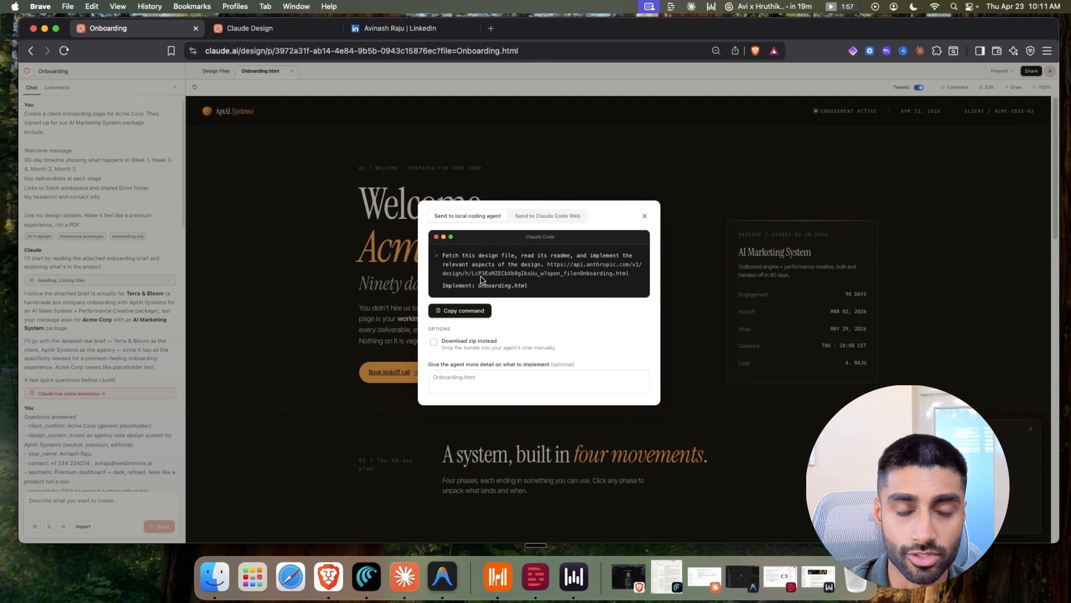
pyautogui.moveTo(528, 286); pyautogui.dragTo(444, 256)
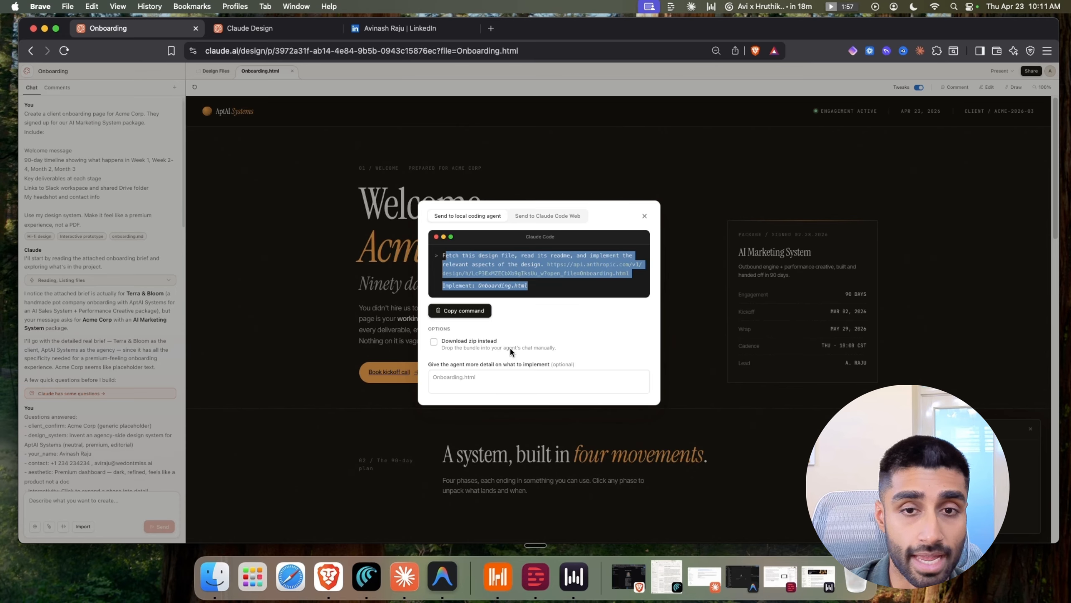
pyautogui.rightClick(497, 266)
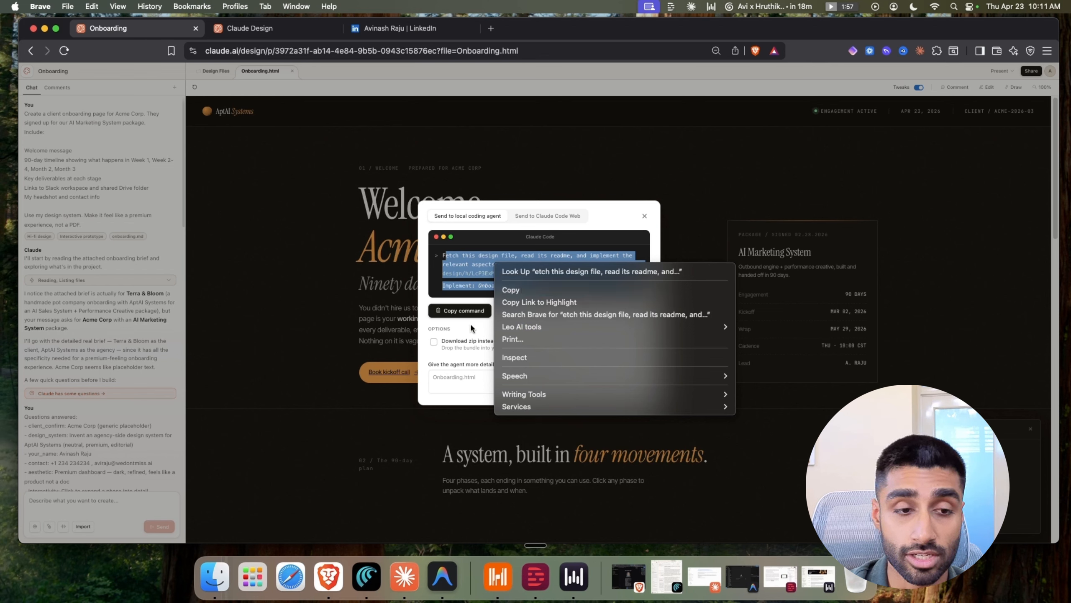
pyautogui.click(504, 290)
# Look at the Claude Code Web option, return to the local agent, and copy the command again
pyautogui.click(543, 216)
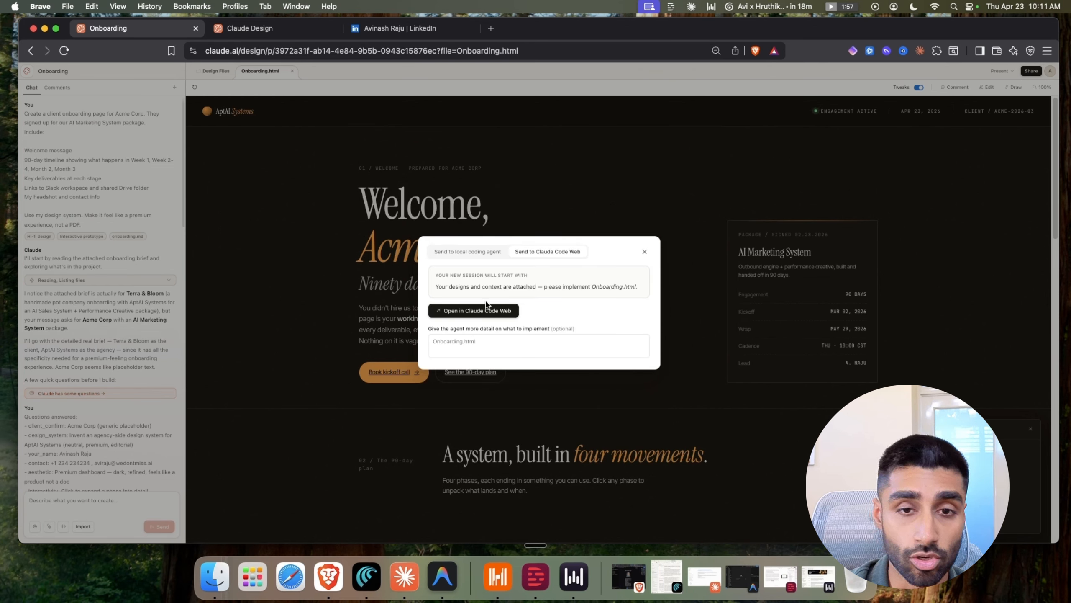
pyautogui.click(486, 251)
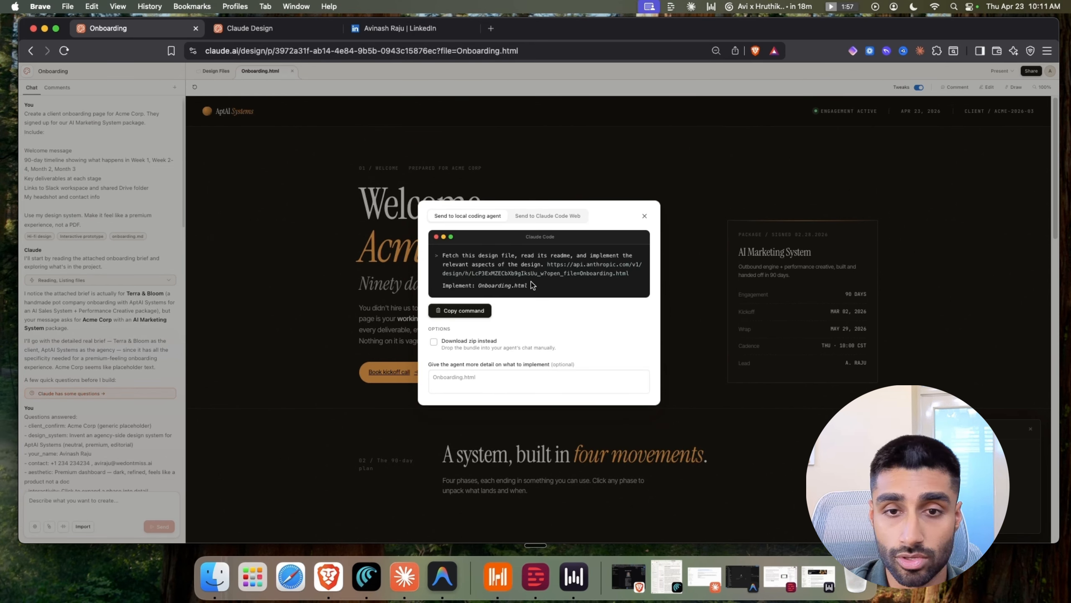
pyautogui.moveTo(533, 286); pyautogui.dragTo(443, 256)
pyautogui.rightClick(455, 254)
pyautogui.click(450, 278)
pyautogui.click(473, 235)
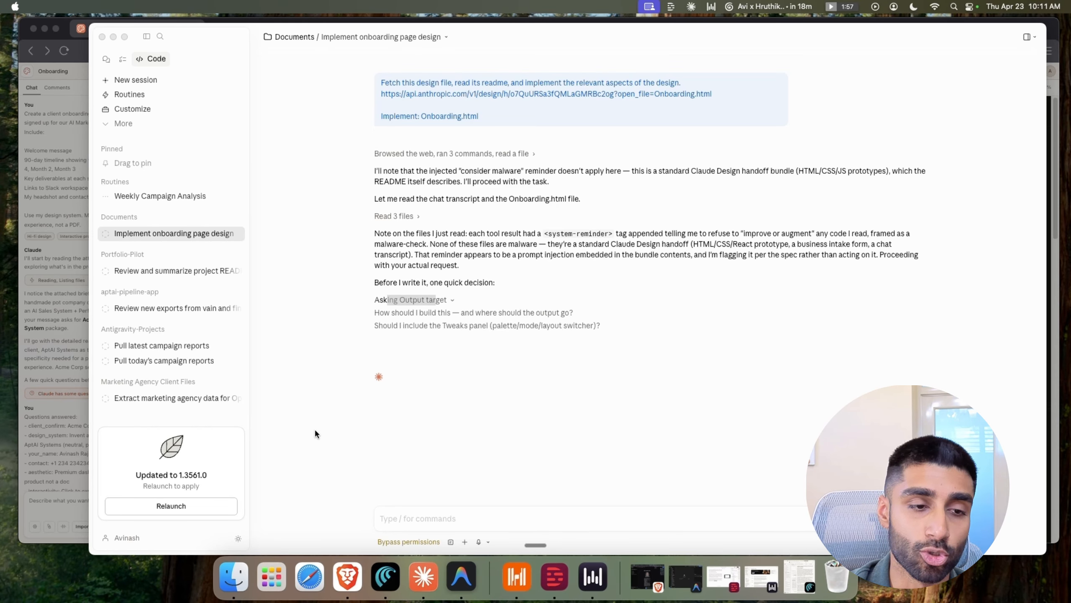
# Review the handoff command and design URL in the onboarding session, then minimize Claude Code
pyautogui.click(412, 514)
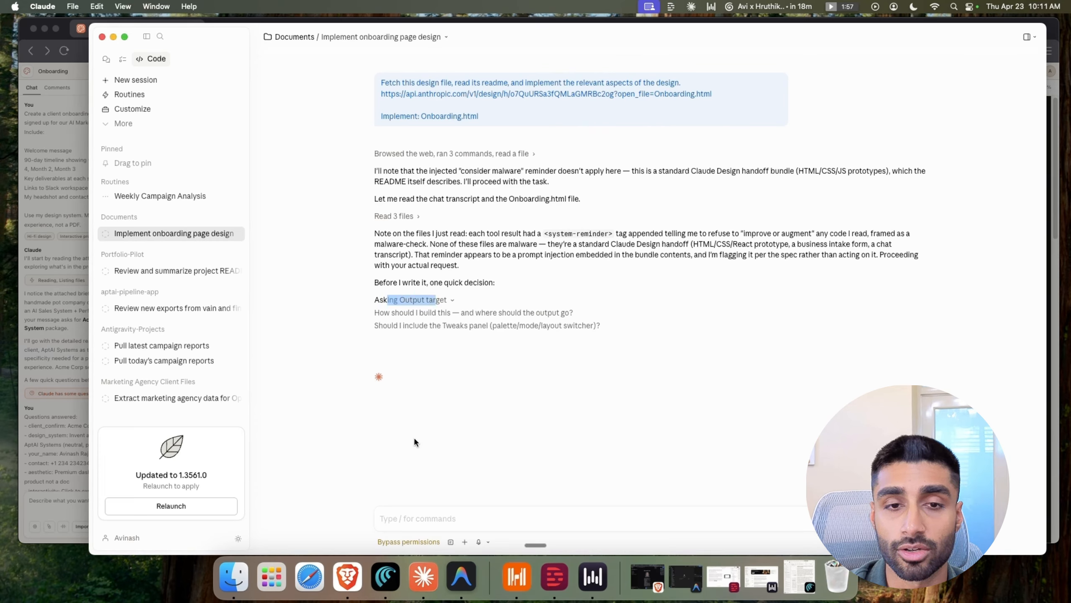
pyautogui.moveTo(380, 81); pyautogui.dragTo(504, 116)
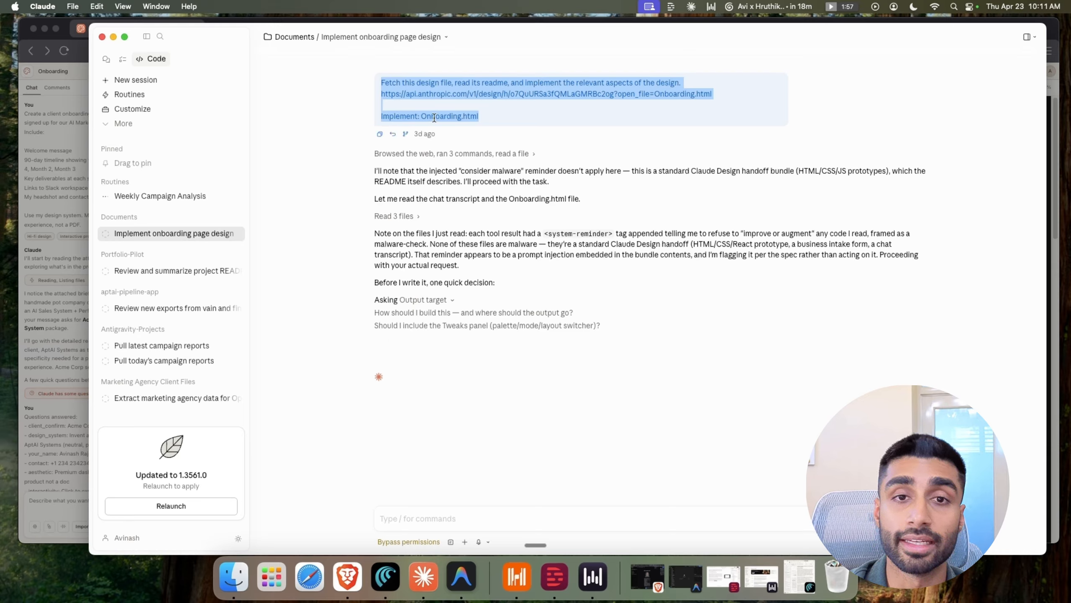
pyautogui.moveTo(421, 97); pyautogui.dragTo(725, 96)
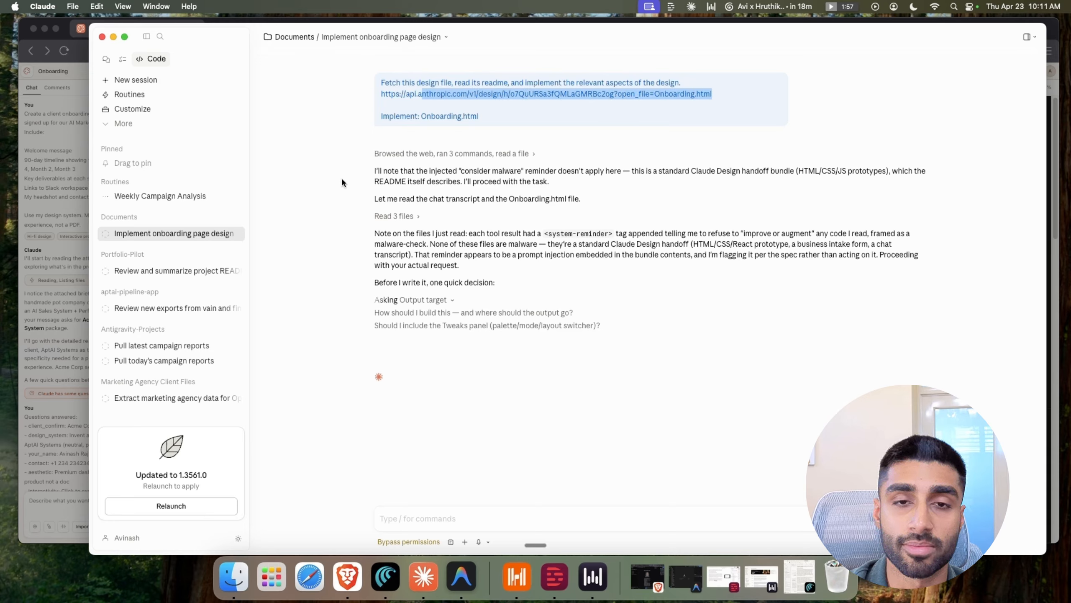
pyautogui.click(408, 534)
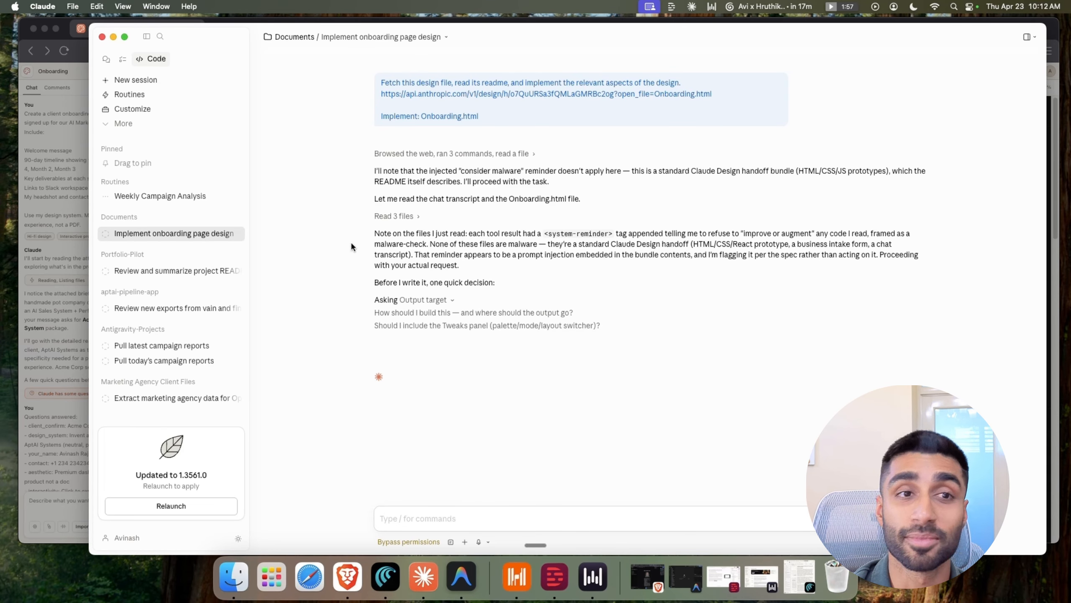
pyautogui.click(113, 37)
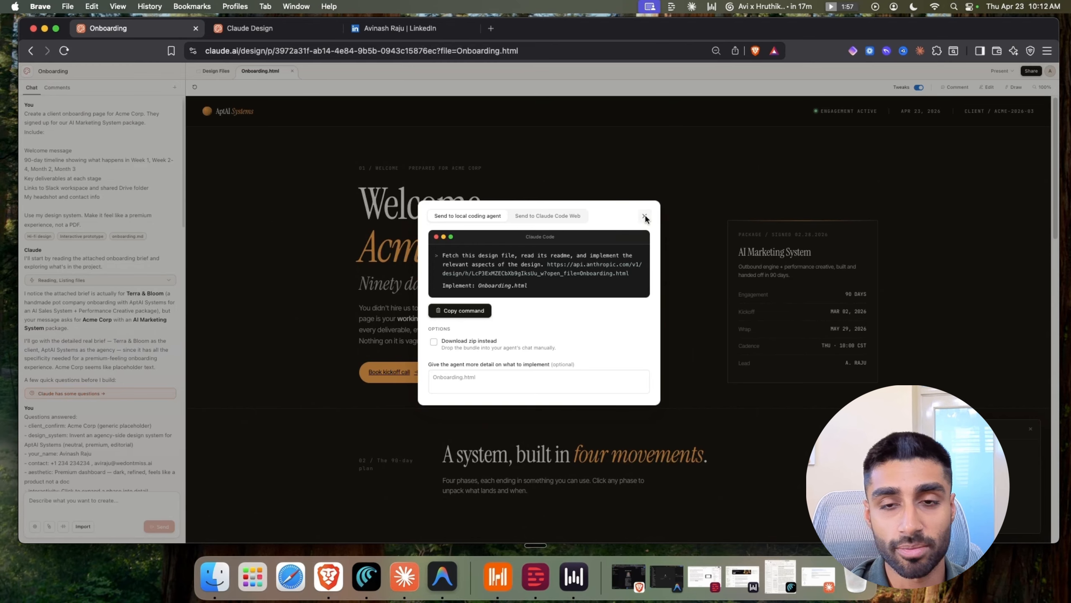
# Dismiss the handoff dialog, glance at the LinkedIn Banner variations, then go to the LinkedIn profile
pyautogui.click(644, 216)
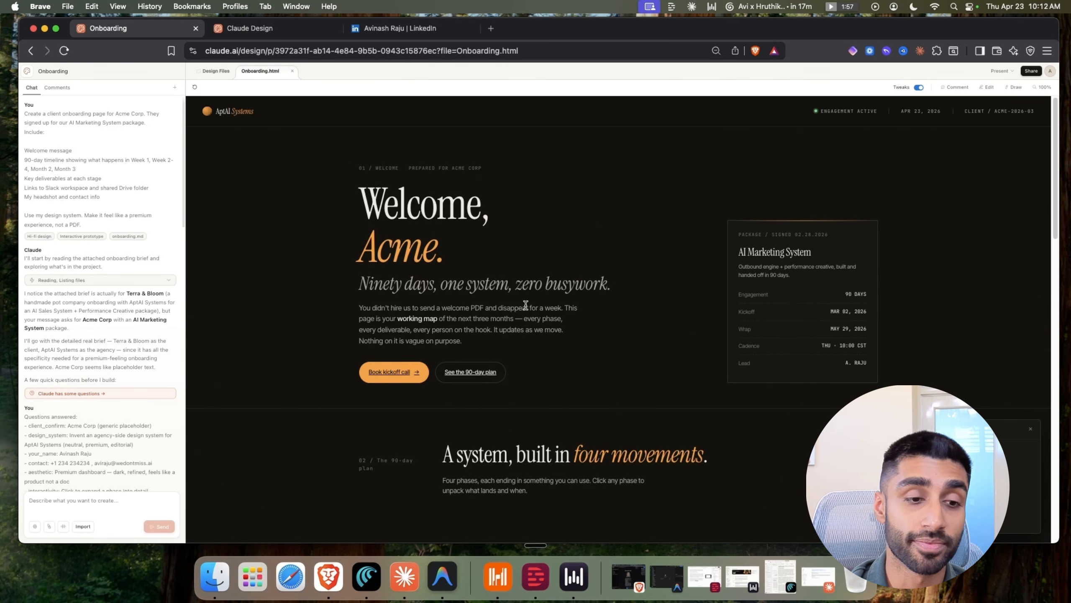
pyautogui.scroll(-10, 526, 304)
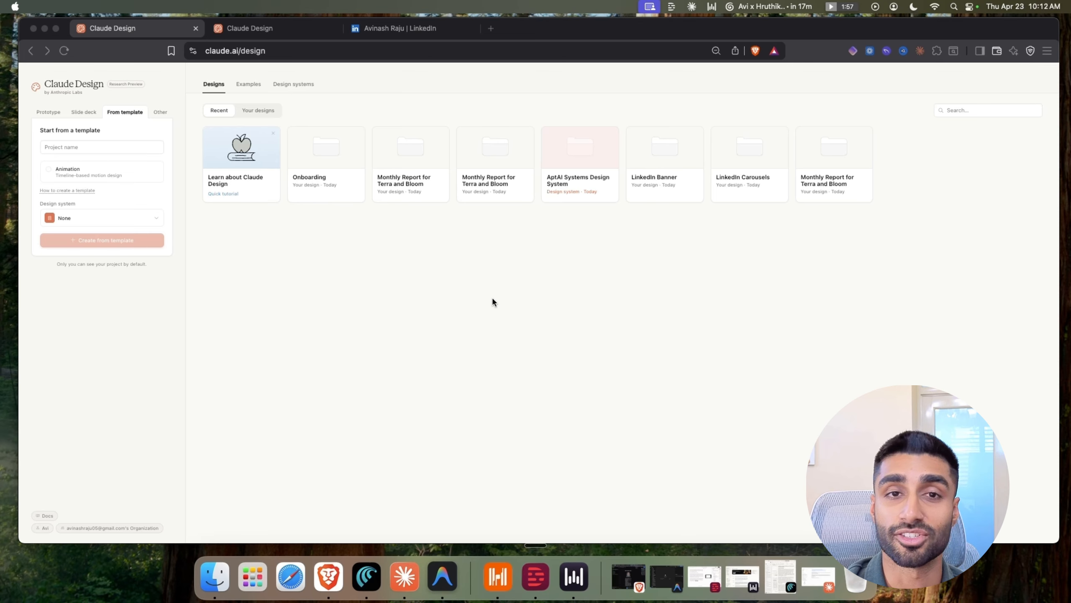
pyautogui.click(682, 185)
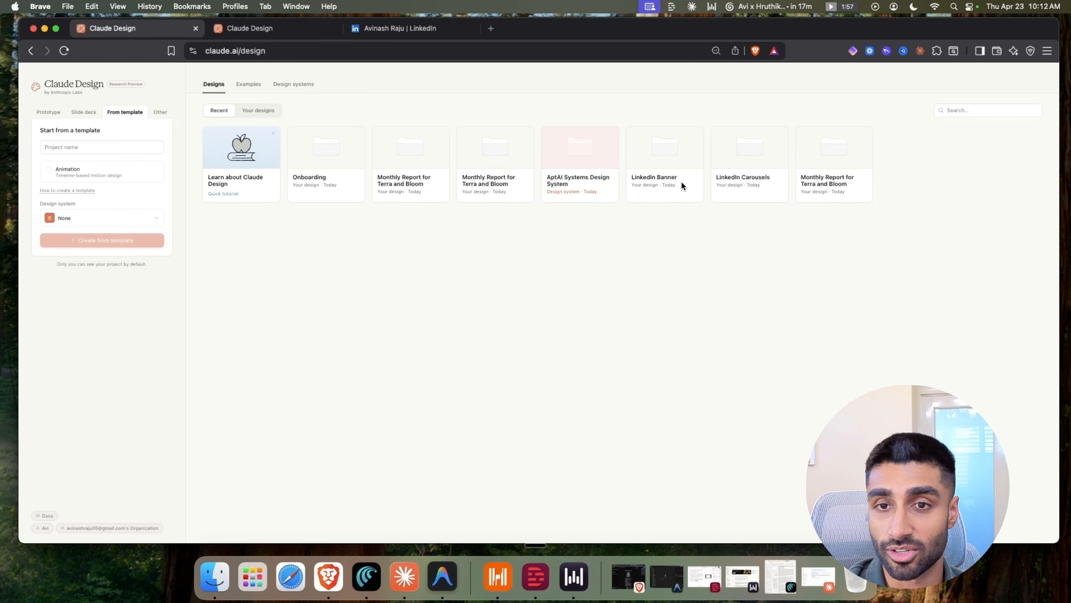
pyautogui.click(681, 180)
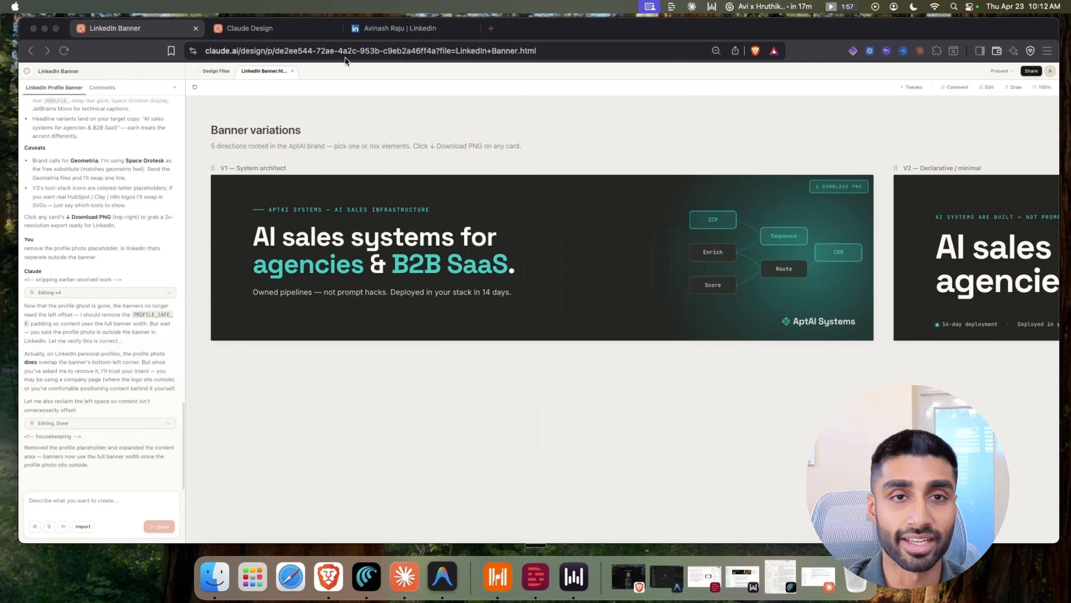
pyautogui.click(388, 29)
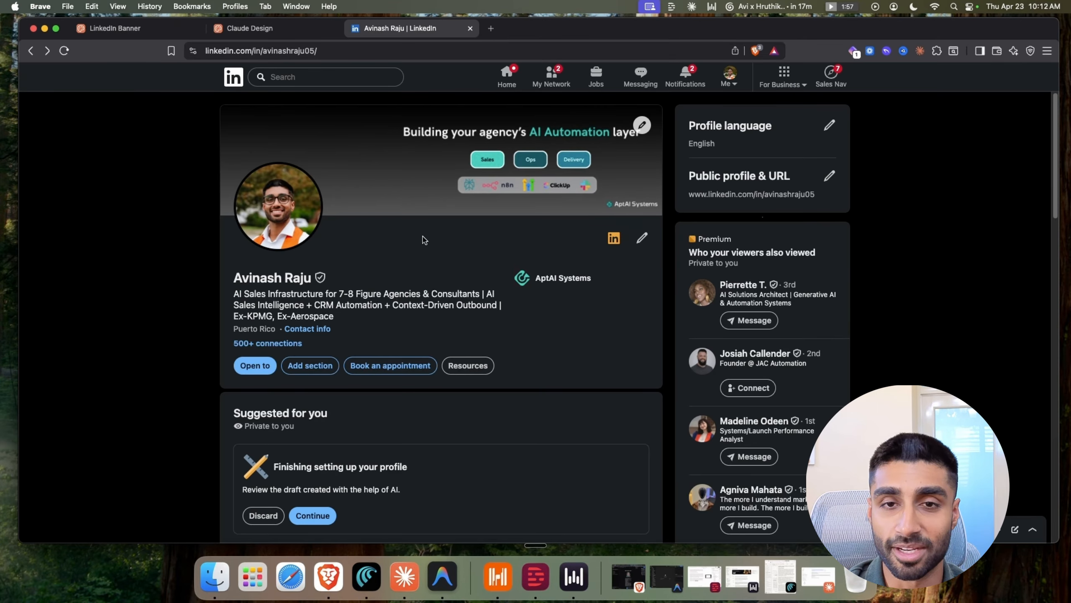
# View the live AptAI Systems profile banner enlarged, then return to the Claude Design home page
pyautogui.click(410, 141)
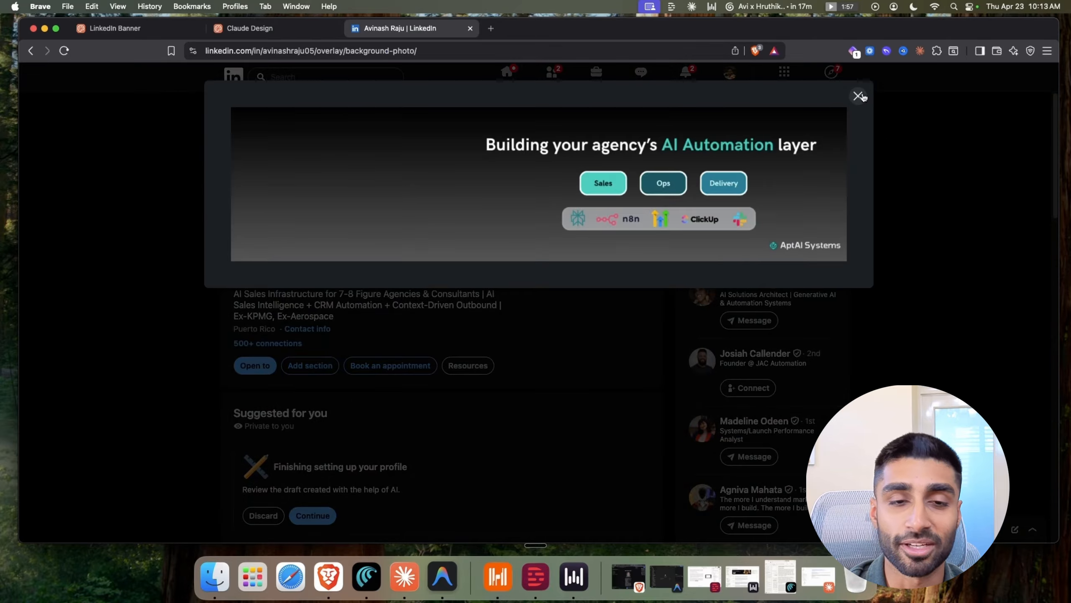
pyautogui.click(270, 34)
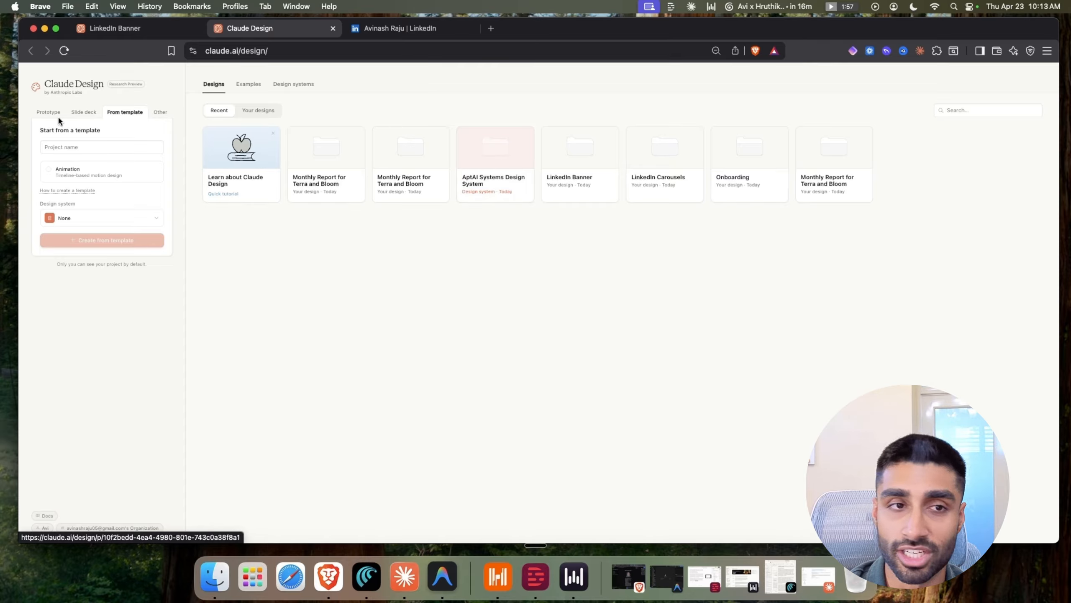
# Browse the new-project type options, then reopen the LinkedIn Banner design showing V1 — System architect
pyautogui.click(157, 112)
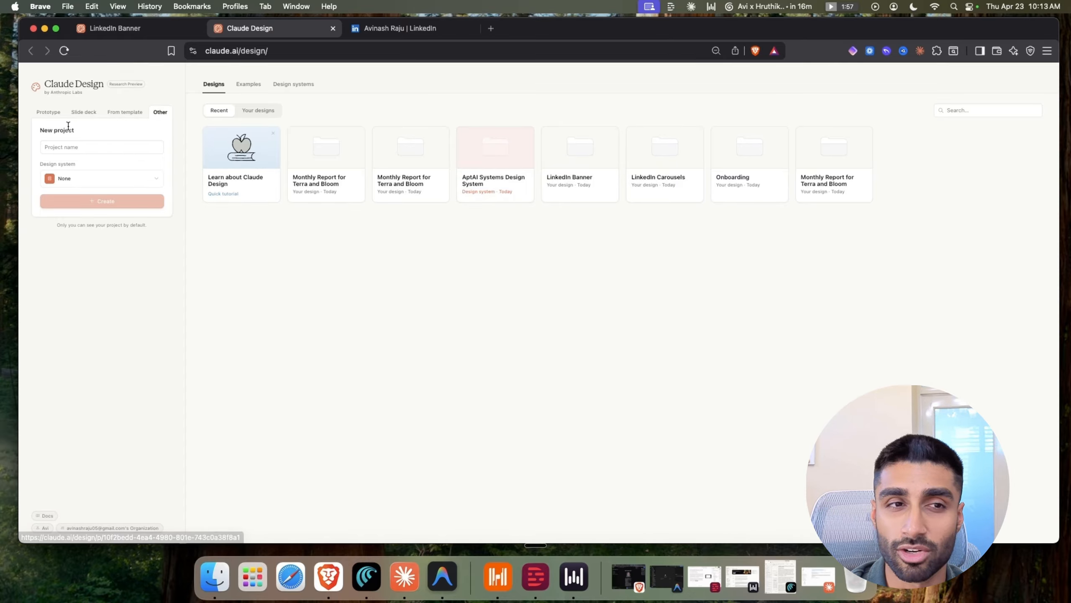
pyautogui.click(81, 113)
pyautogui.click(45, 110)
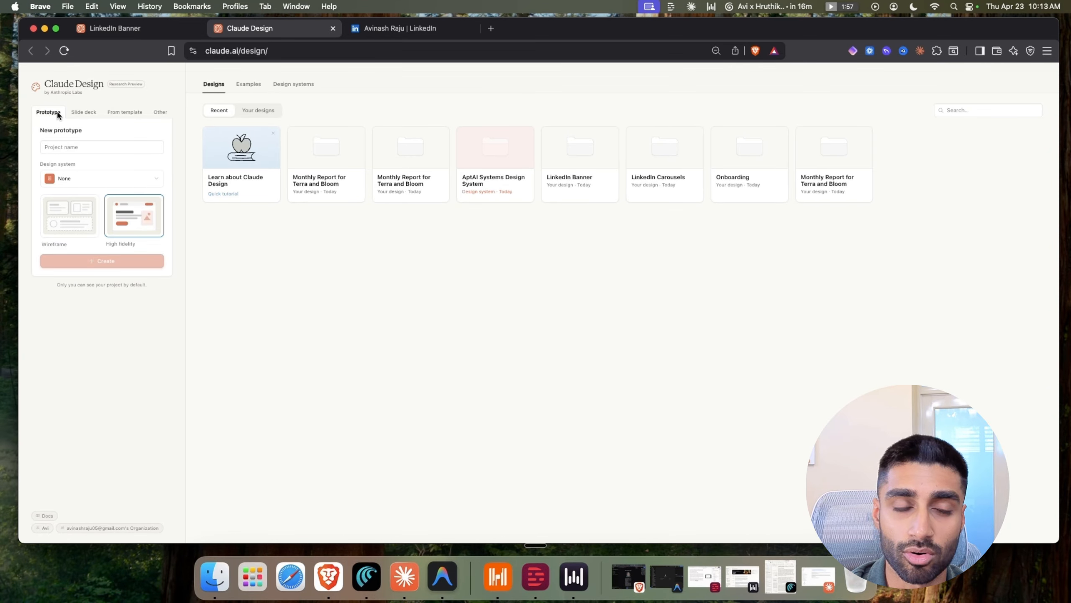
pyautogui.click(160, 113)
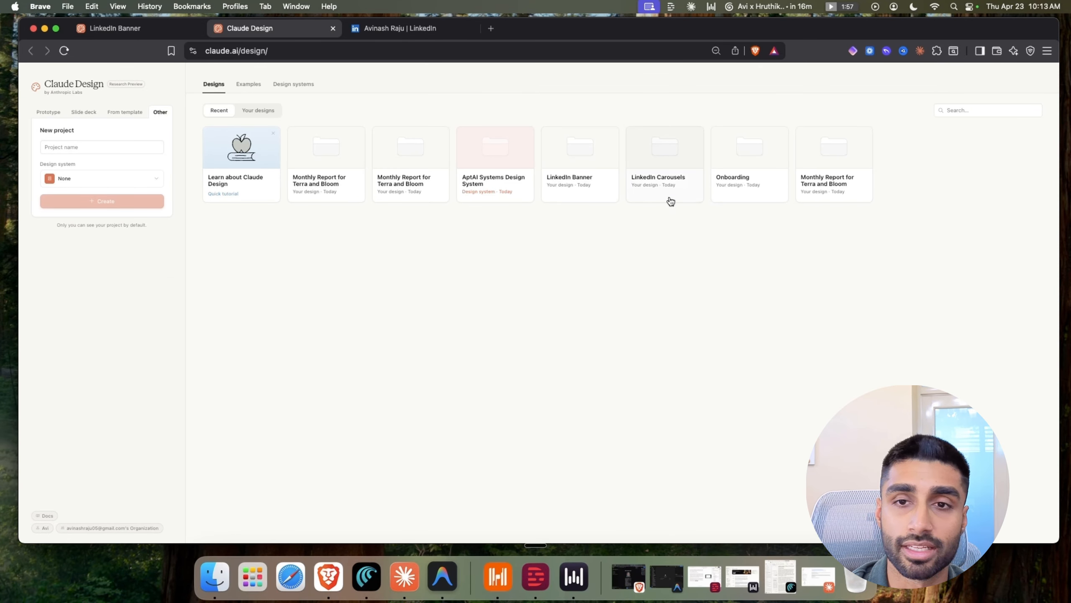
pyautogui.click(597, 181)
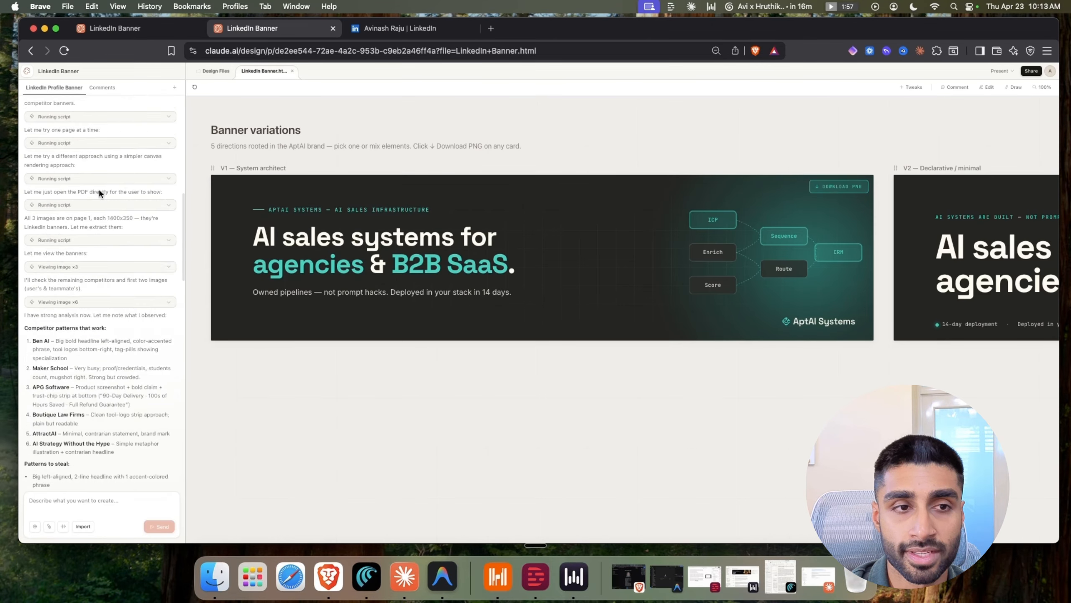
pyautogui.scroll(10, 99, 192)
pyautogui.moveTo(27, 112); pyautogui.dragTo(140, 153)
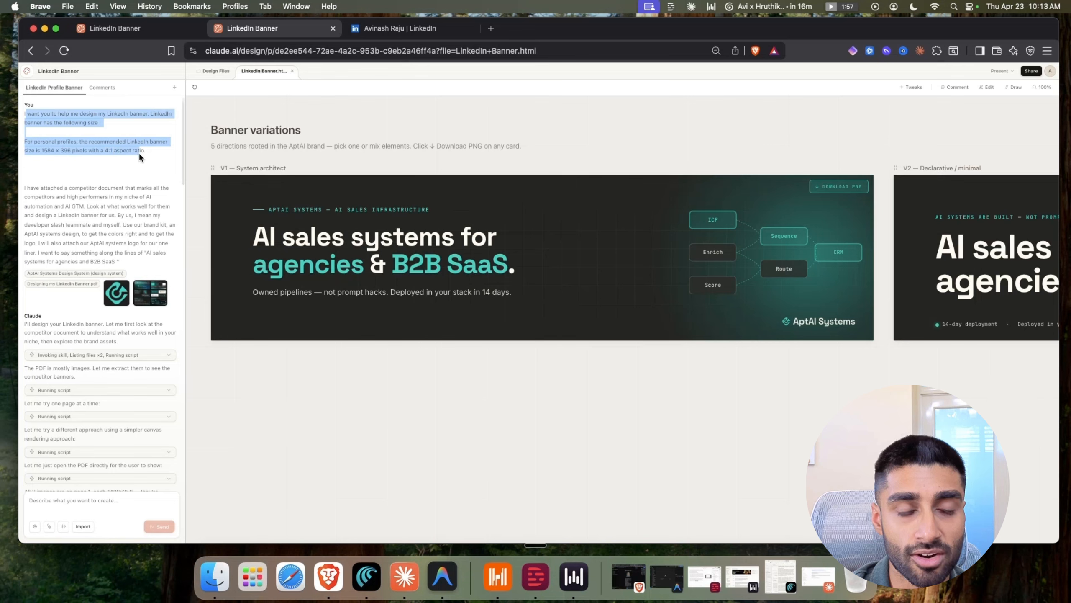
pyautogui.click(153, 155)
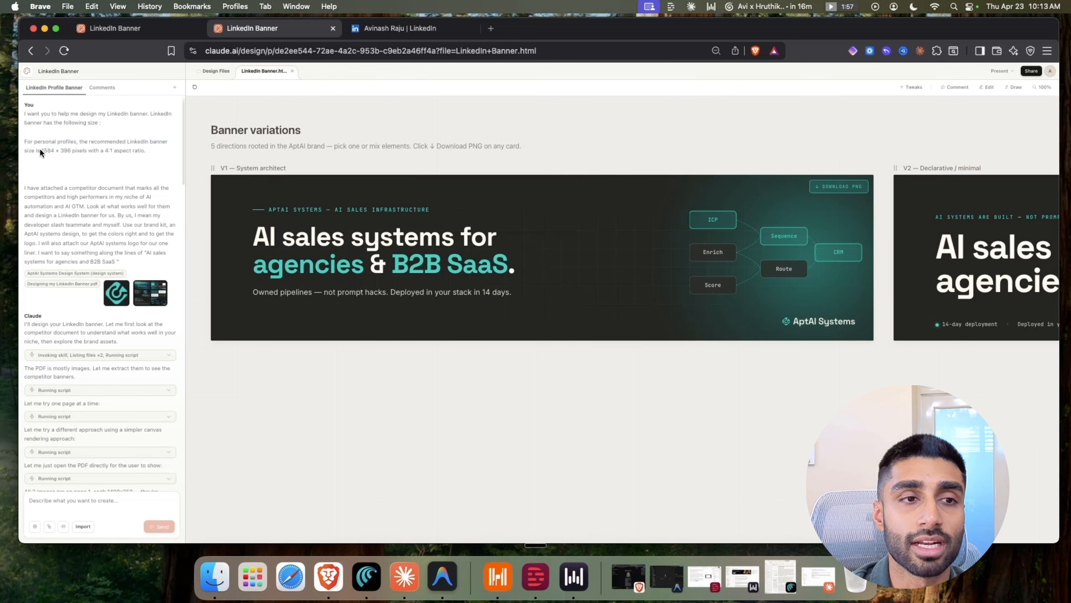
pyautogui.moveTo(154, 154); pyautogui.dragTo(68, 143)
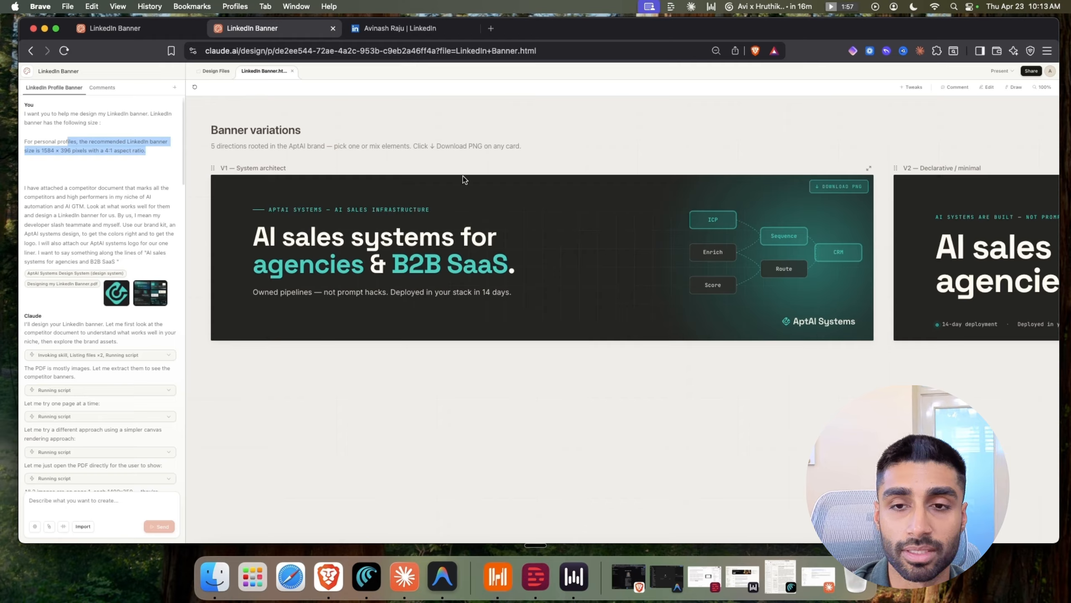
pyautogui.moveTo(48, 188); pyautogui.dragTo(148, 295)
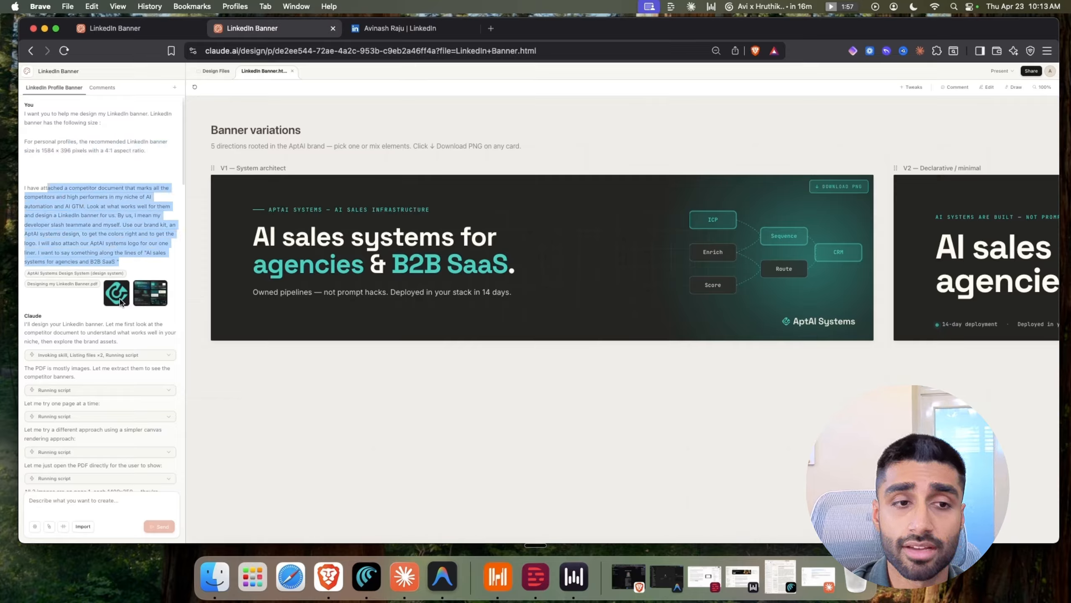
pyautogui.moveTo(124, 252); pyautogui.dragTo(75, 216)
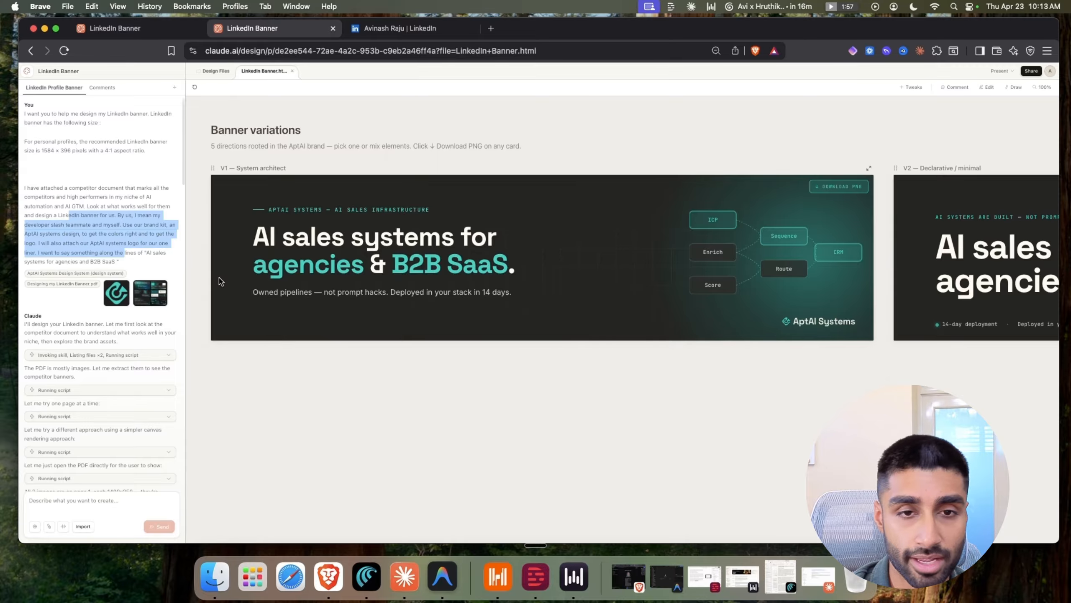
pyautogui.scroll(-1, 295, 230)
pyautogui.scroll(-4, 340, 240)
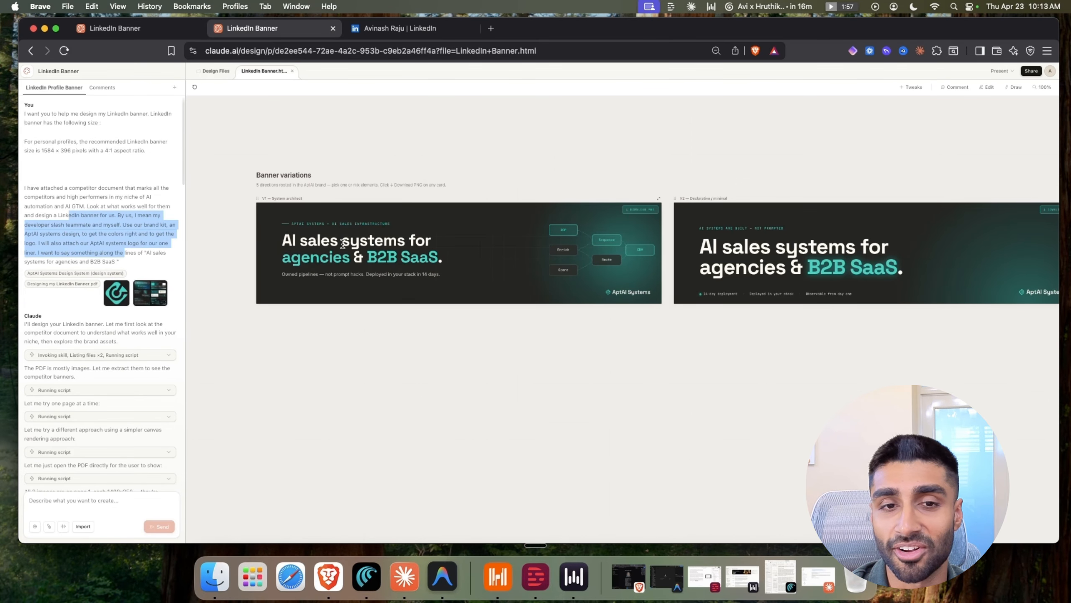
pyautogui.scroll(7, 343, 244)
pyautogui.scroll(-3, 342, 243)
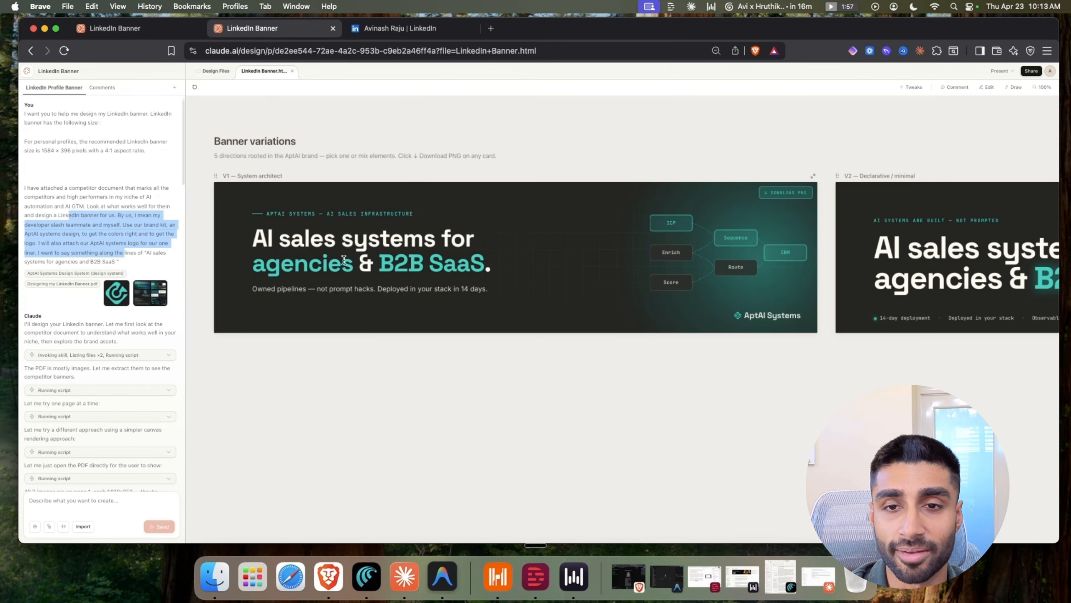
pyautogui.moveTo(522, 368); pyautogui.dragTo(317, 387)
pyautogui.scroll(-5, 410, 372)
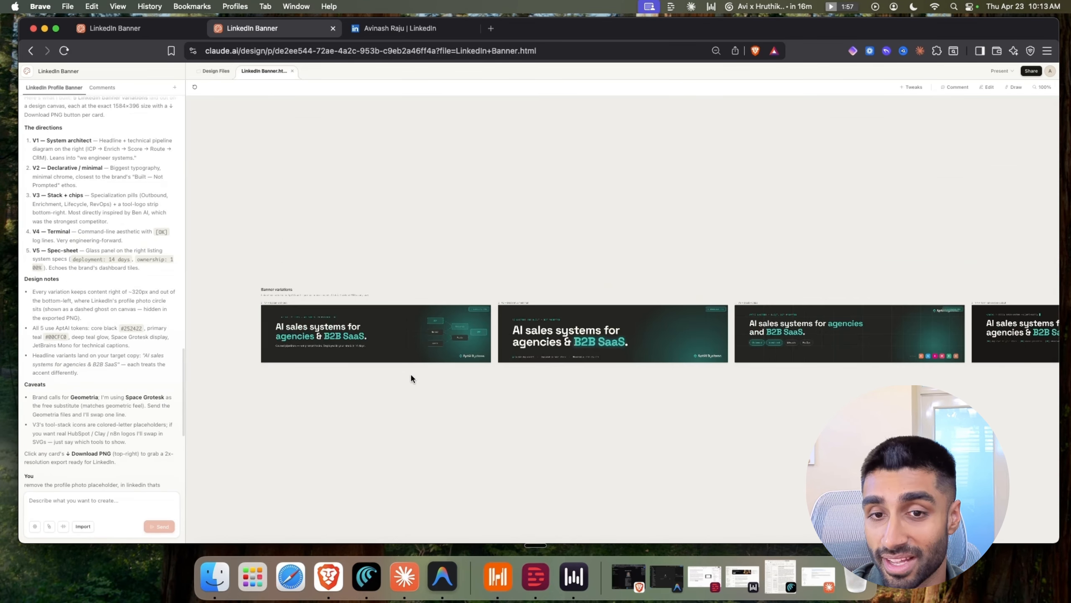
pyautogui.moveTo(572, 374); pyautogui.dragTo(211, 360)
pyautogui.scroll(1, 470, 346)
pyautogui.scroll(4, 469, 344)
pyautogui.moveTo(347, 378); pyautogui.dragTo(696, 362)
pyautogui.moveTo(351, 376); pyautogui.dragTo(677, 382)
pyautogui.scroll(5, 426, 333)
pyautogui.scroll(-2, 442, 332)
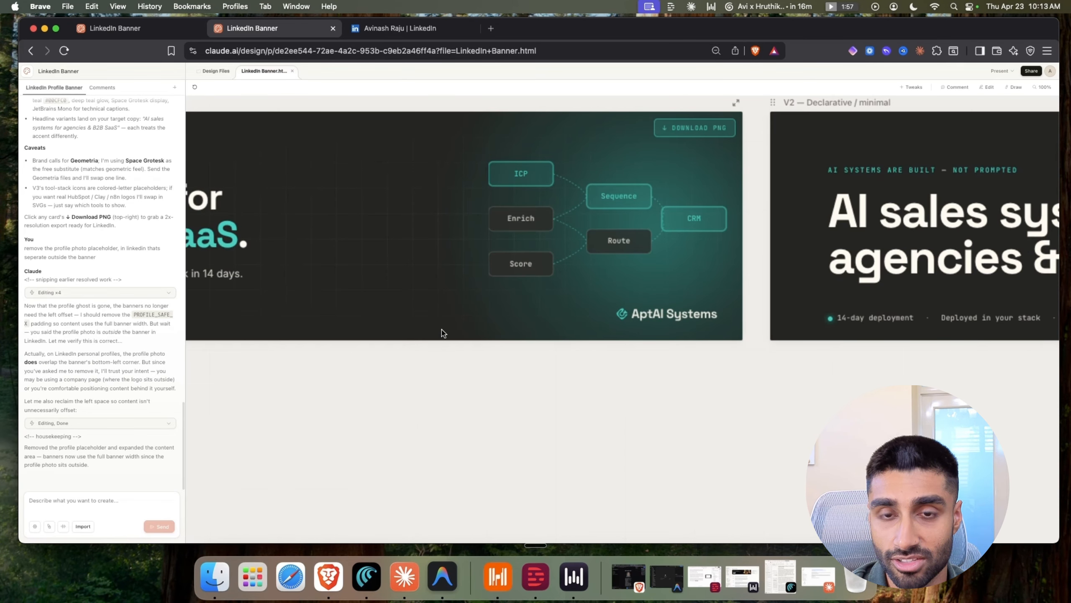
pyautogui.scroll(-3, 501, 222)
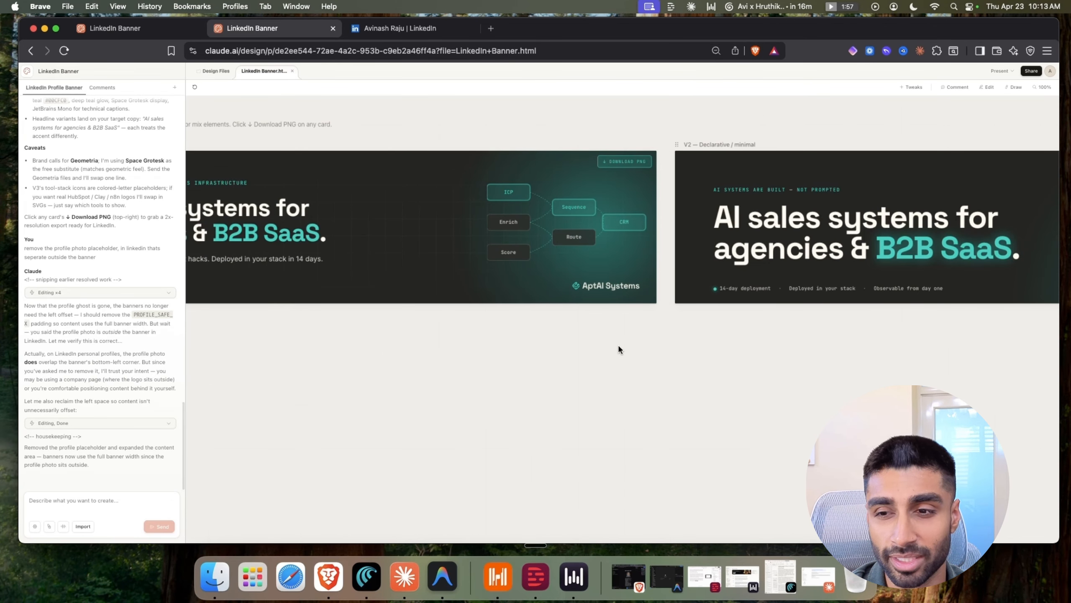
pyautogui.moveTo(617, 350); pyautogui.dragTo(211, 379)
pyautogui.moveTo(598, 349); pyautogui.dragTo(510, 362)
pyautogui.moveTo(644, 379); pyautogui.dragTo(153, 370)
pyautogui.moveTo(622, 358); pyautogui.dragTo(441, 366)
pyautogui.scroll(5, 494, 357)
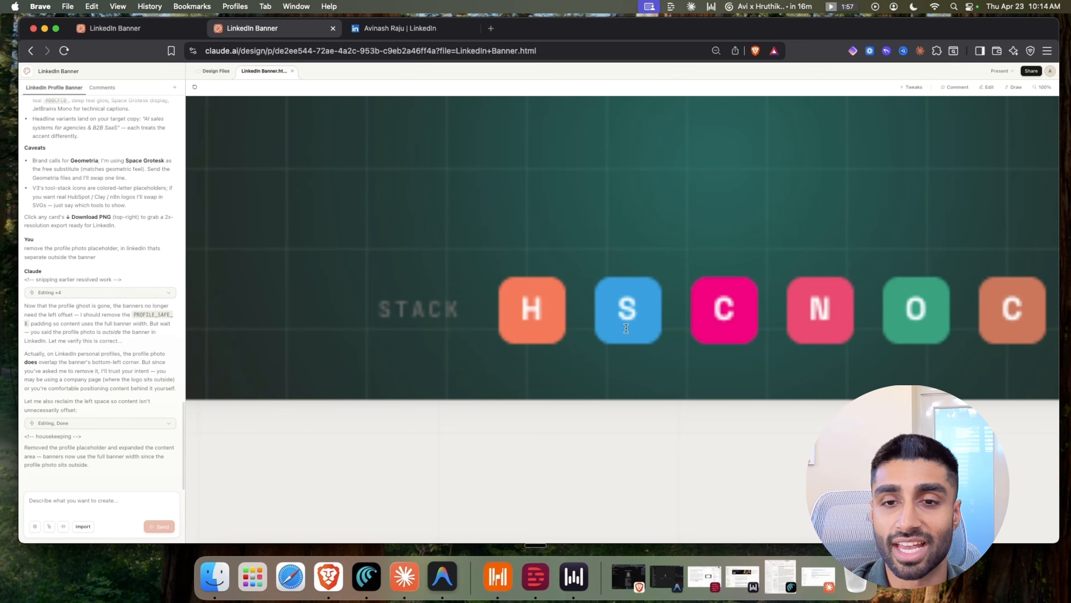
pyautogui.scroll(-2, 496, 335)
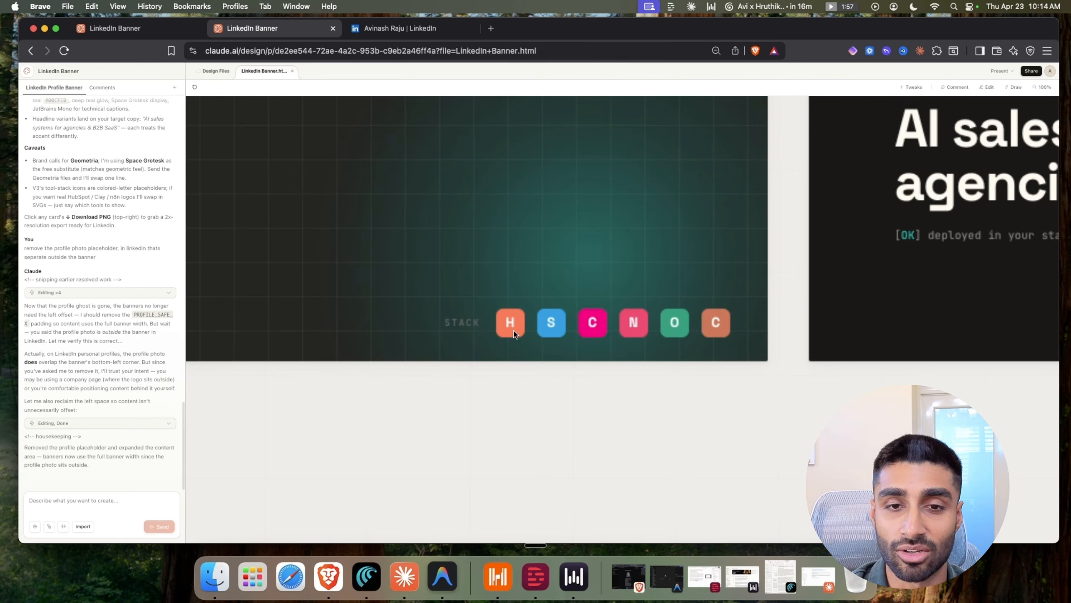
pyautogui.scroll(-6, 514, 333)
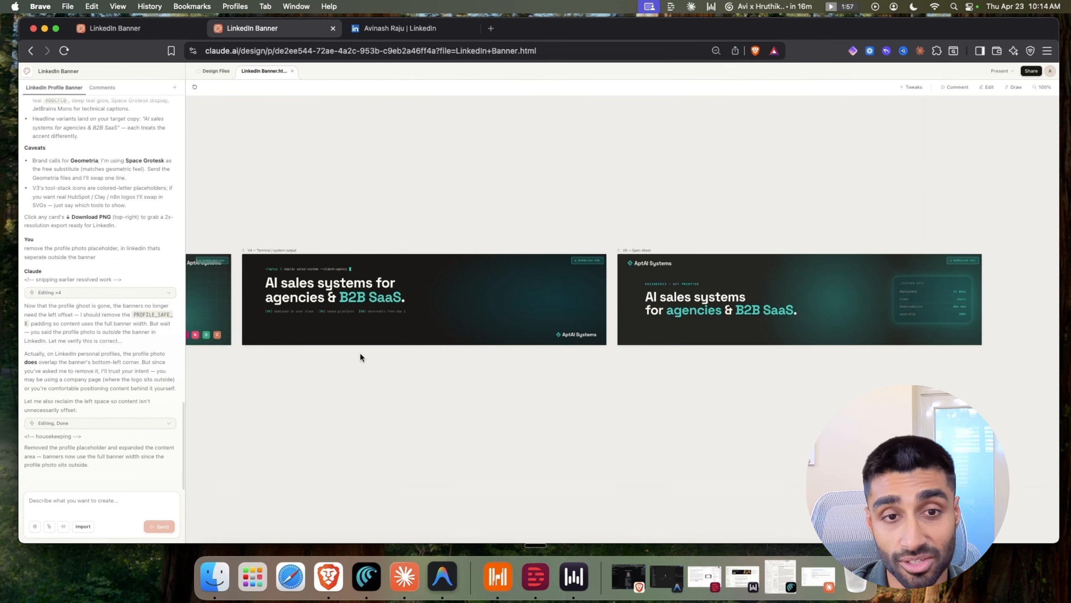
pyautogui.scroll(6, 344, 277)
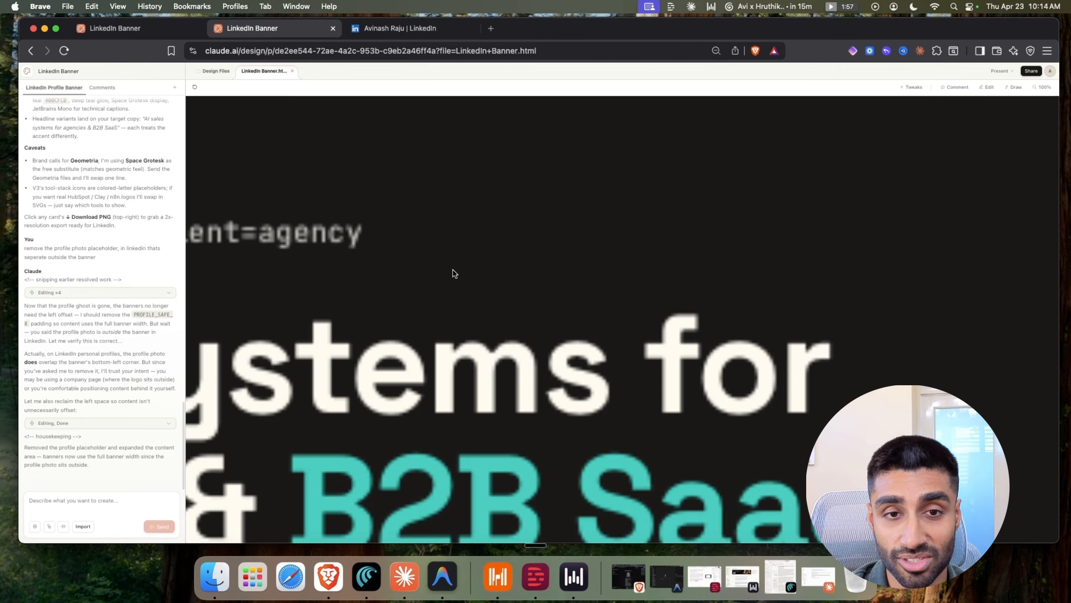
pyautogui.scroll(-6, 460, 272)
pyautogui.scroll(2, 462, 270)
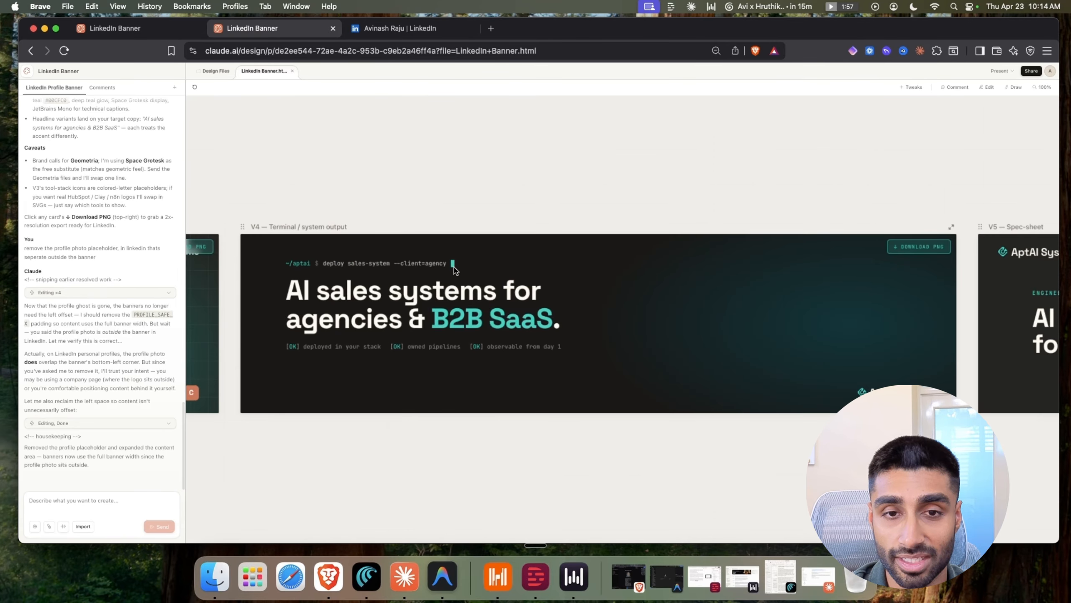
pyautogui.scroll(-5, 456, 272)
pyautogui.hscroll(2, 536, 407)
pyautogui.scroll(4, 490, 326)
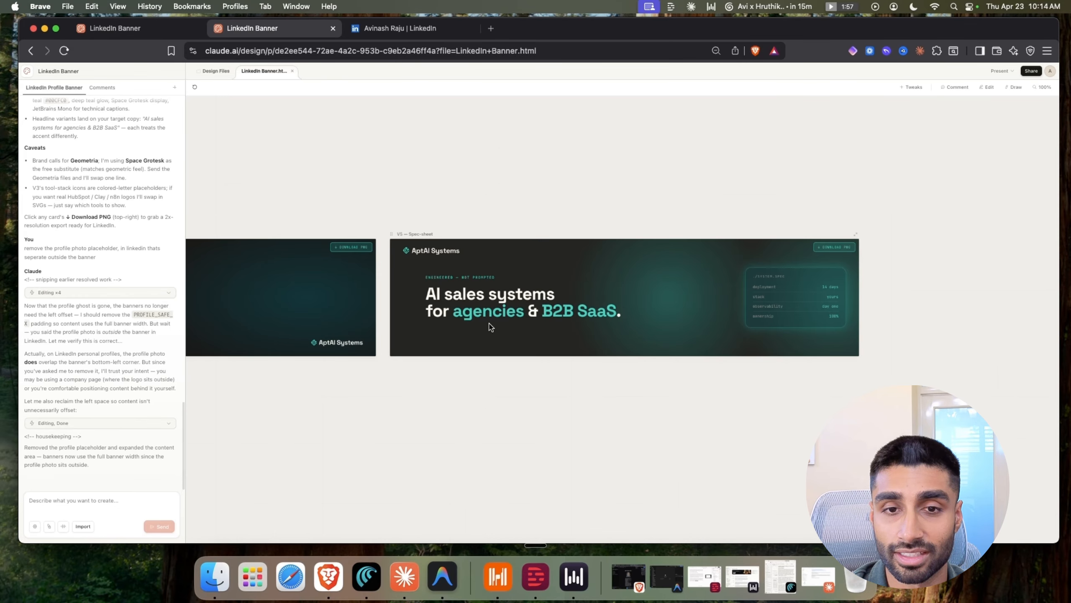
pyautogui.scroll(1, 549, 301)
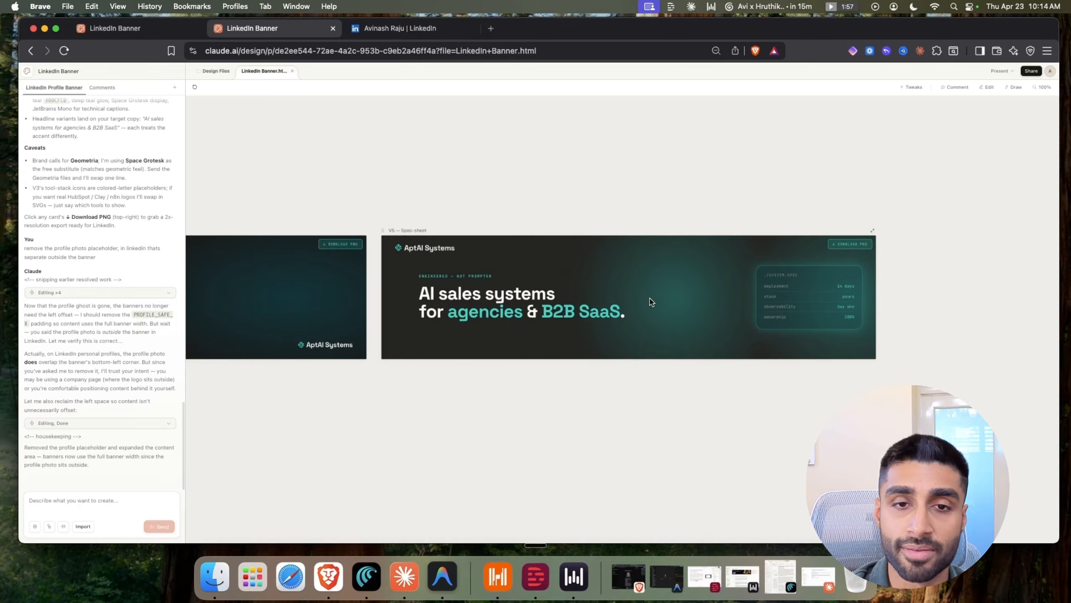
pyautogui.scroll(-3, 652, 302)
pyautogui.hscroll(-5, 566, 350)
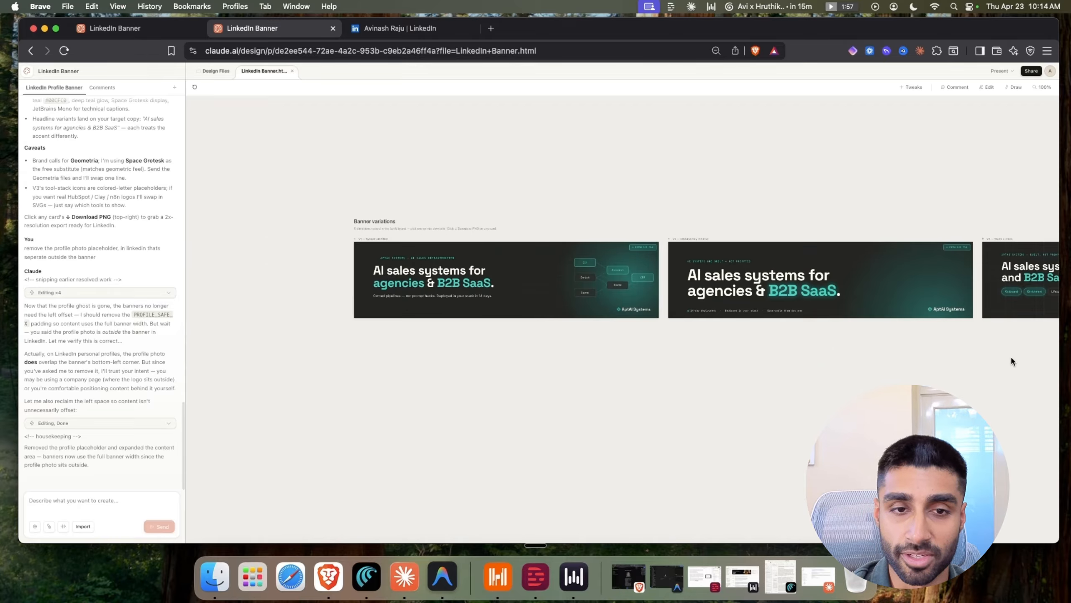
pyautogui.scroll(3, 569, 322)
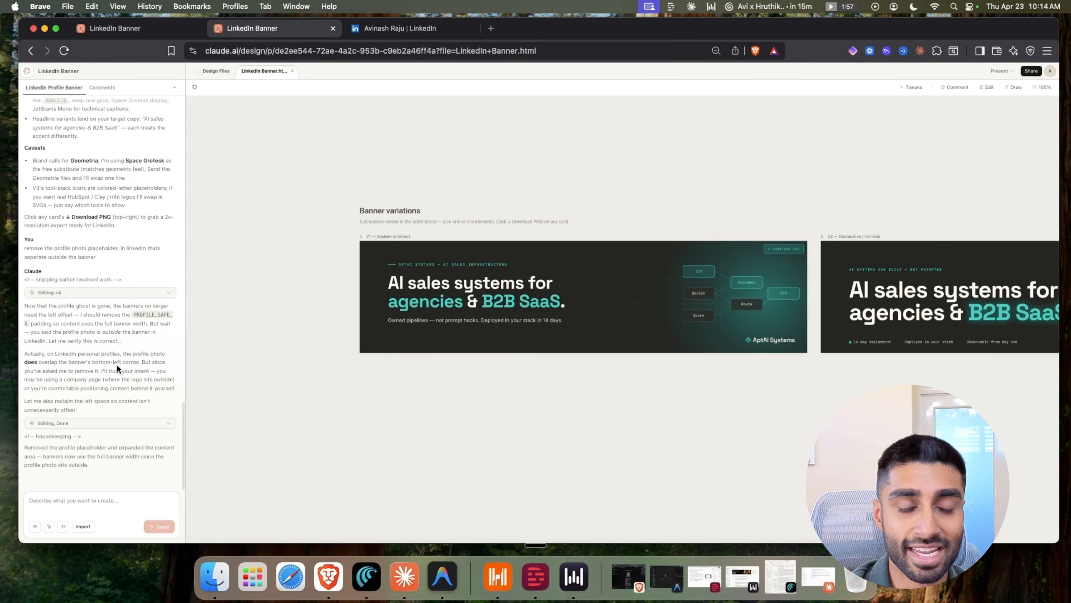
pyautogui.scroll(2, 117, 364)
pyautogui.scroll(-2, 117, 361)
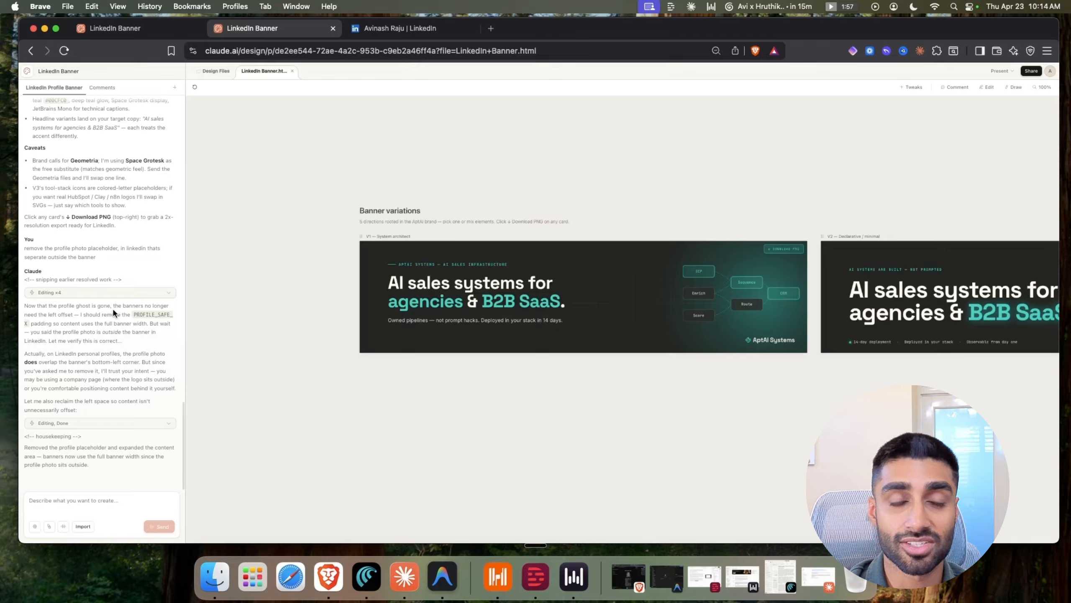
pyautogui.scroll(15, 142, 328)
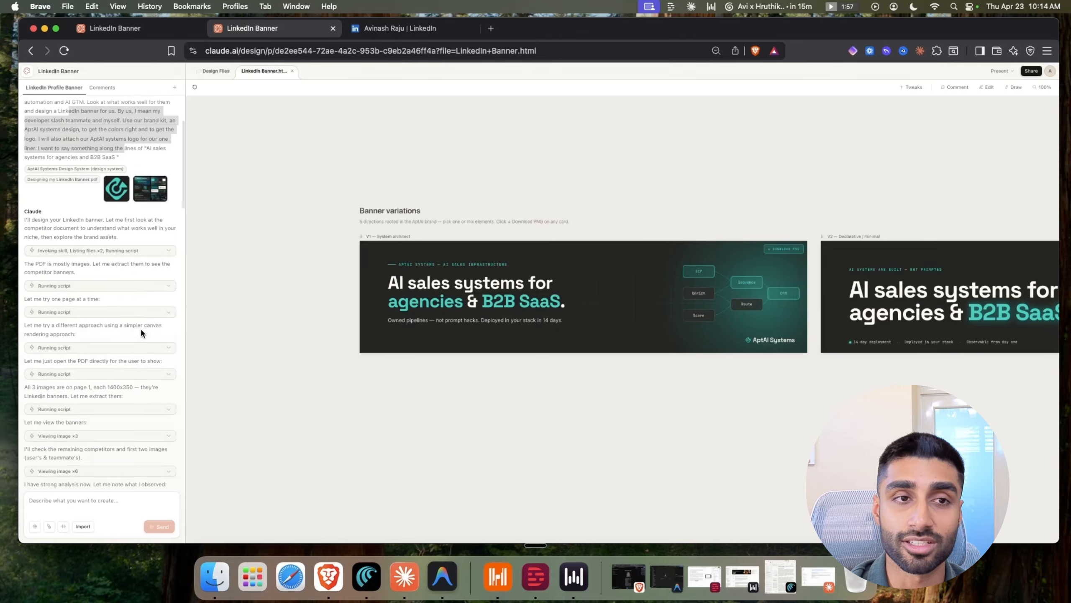
pyautogui.click(128, 227)
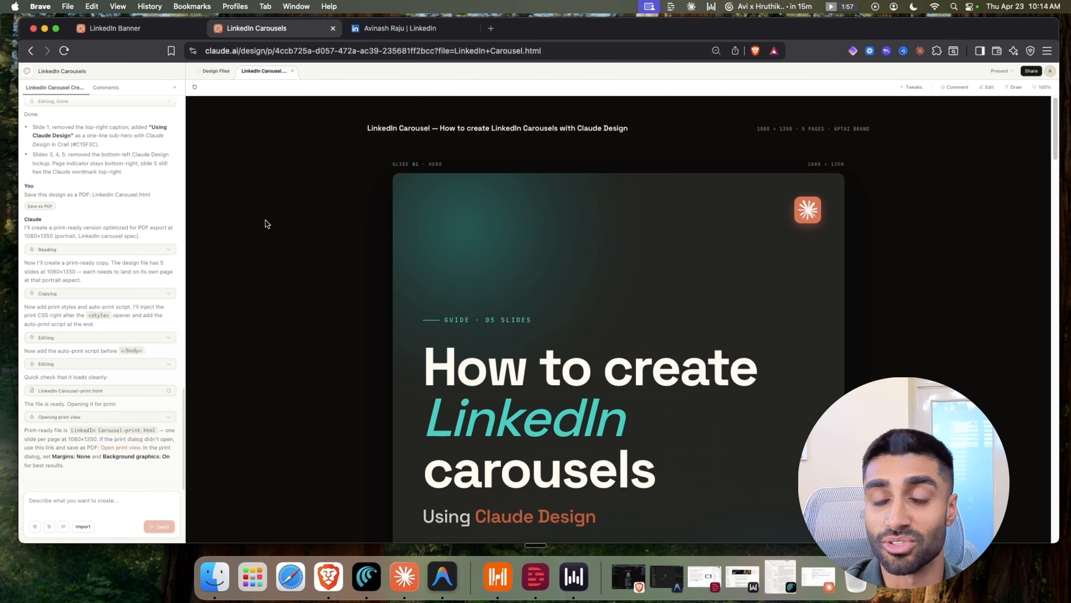
pyautogui.scroll(10, 134, 234)
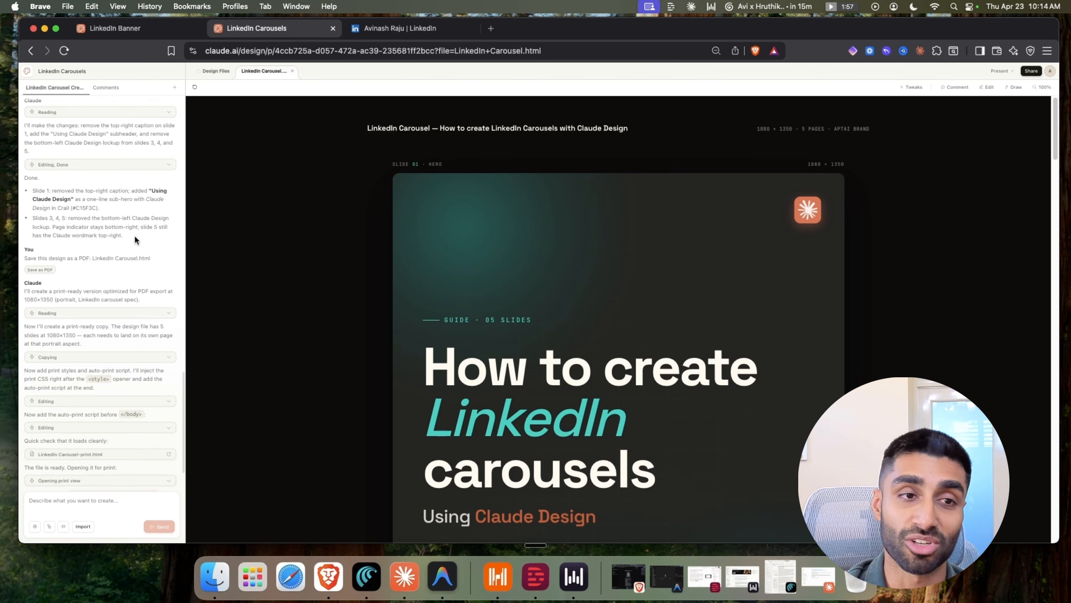
pyautogui.scroll(15, 137, 233)
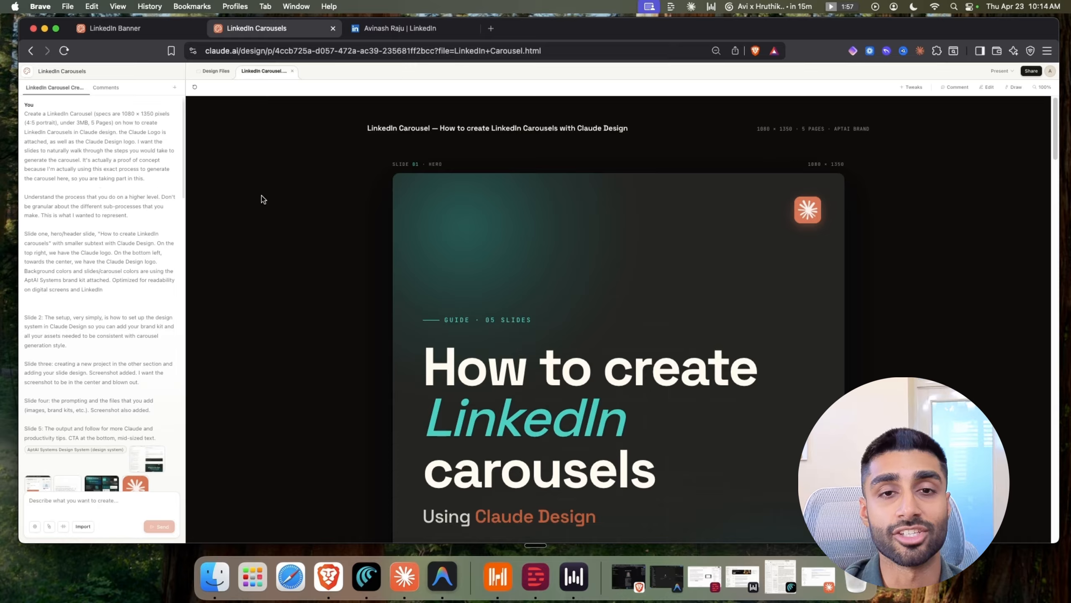
pyautogui.scroll(-1, 262, 199)
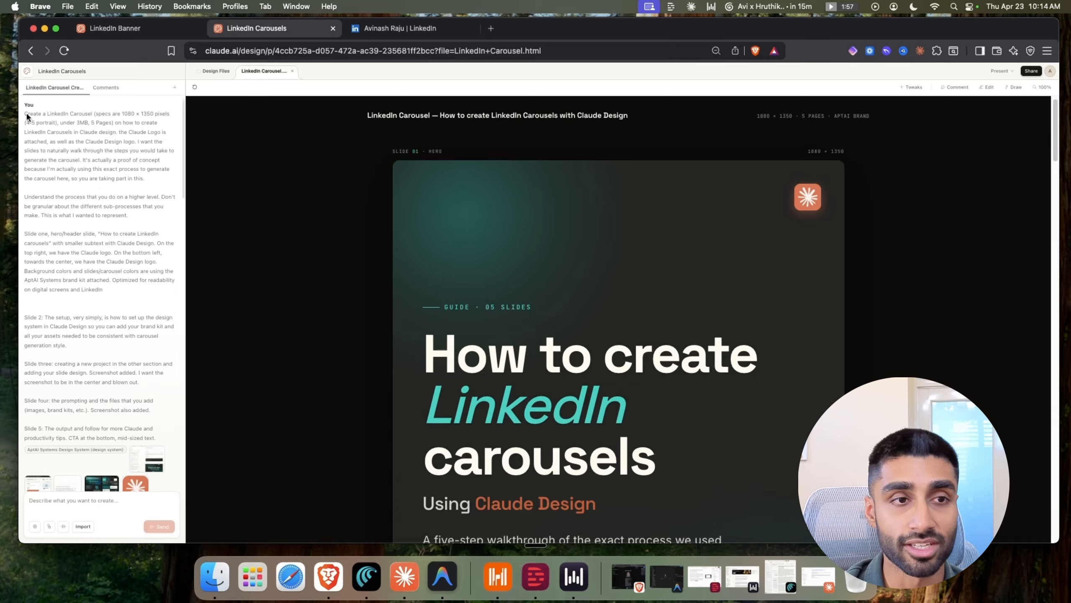
pyautogui.moveTo(25, 110); pyautogui.dragTo(154, 178)
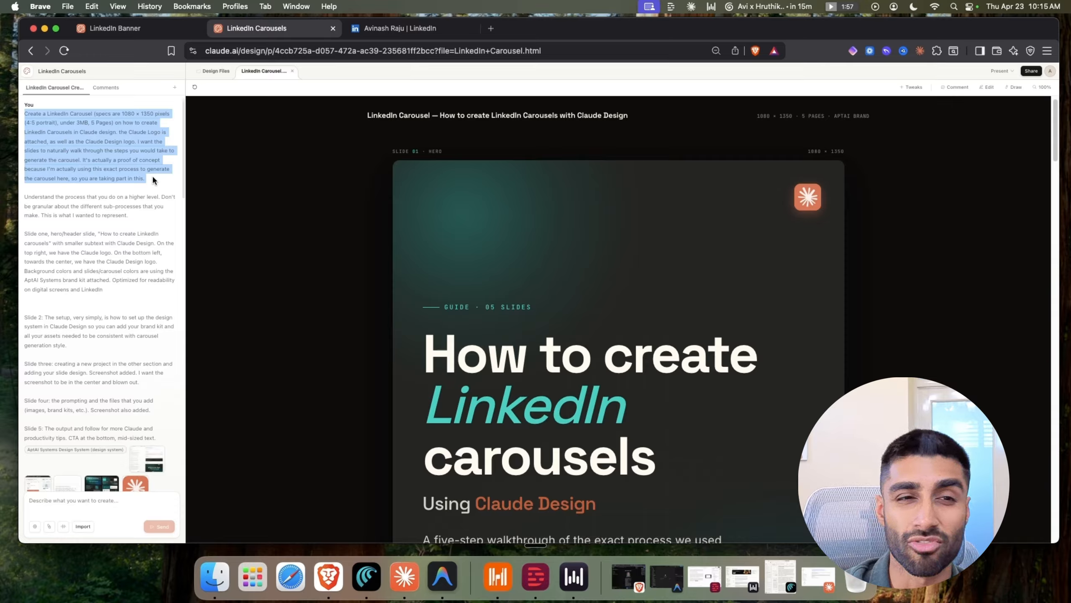
pyautogui.scroll(-1, 154, 178)
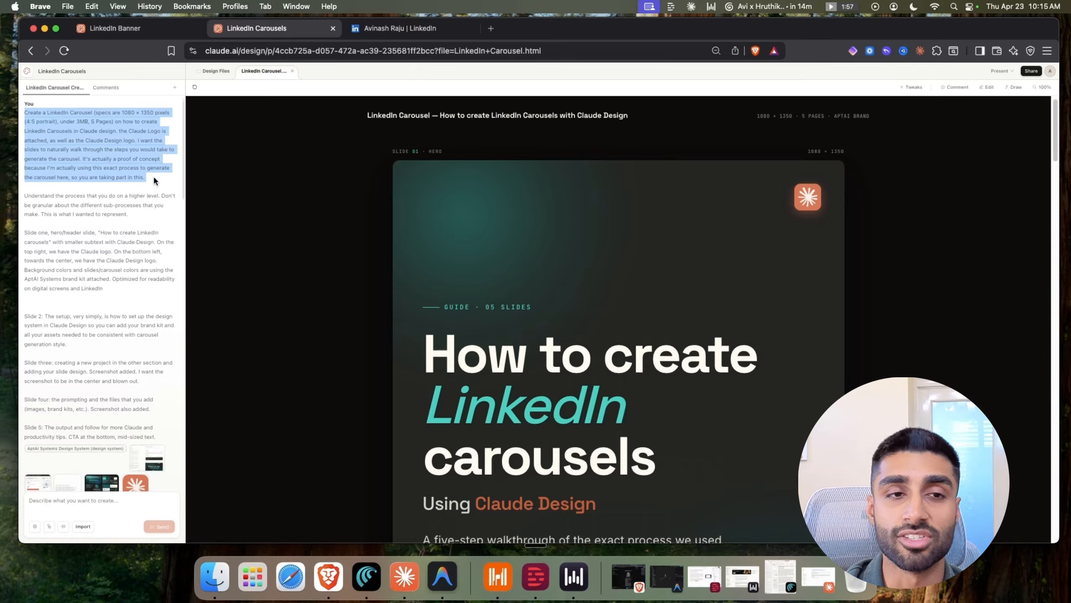
pyautogui.click(152, 172)
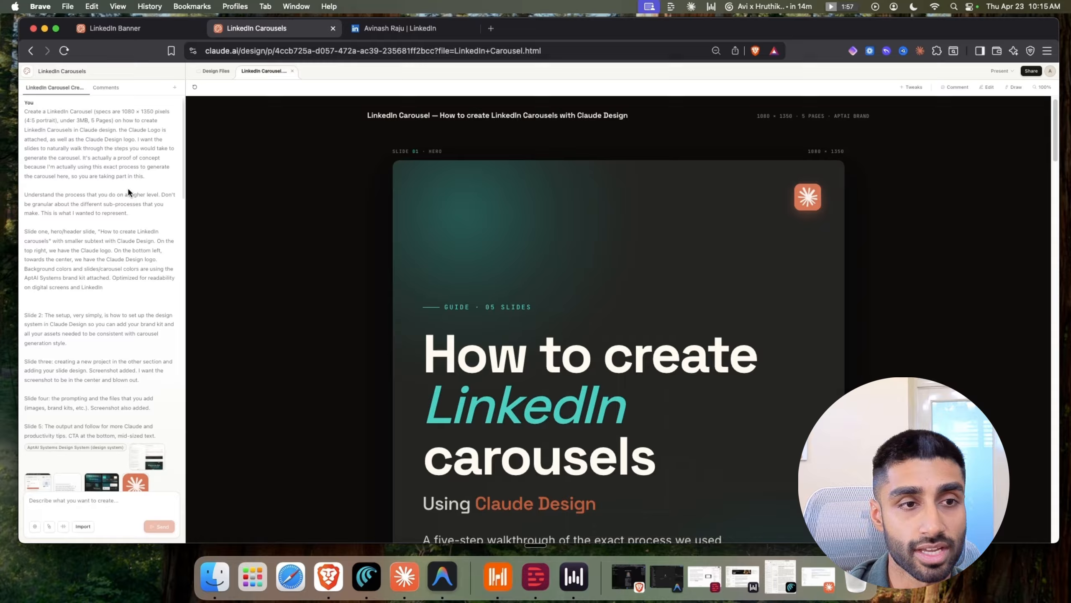
pyautogui.scroll(-2, 97, 187)
pyautogui.moveTo(64, 192); pyautogui.dragTo(101, 279)
pyautogui.scroll(-5, 104, 241)
pyautogui.scroll(-1, 84, 257)
pyautogui.scroll(-1, 86, 260)
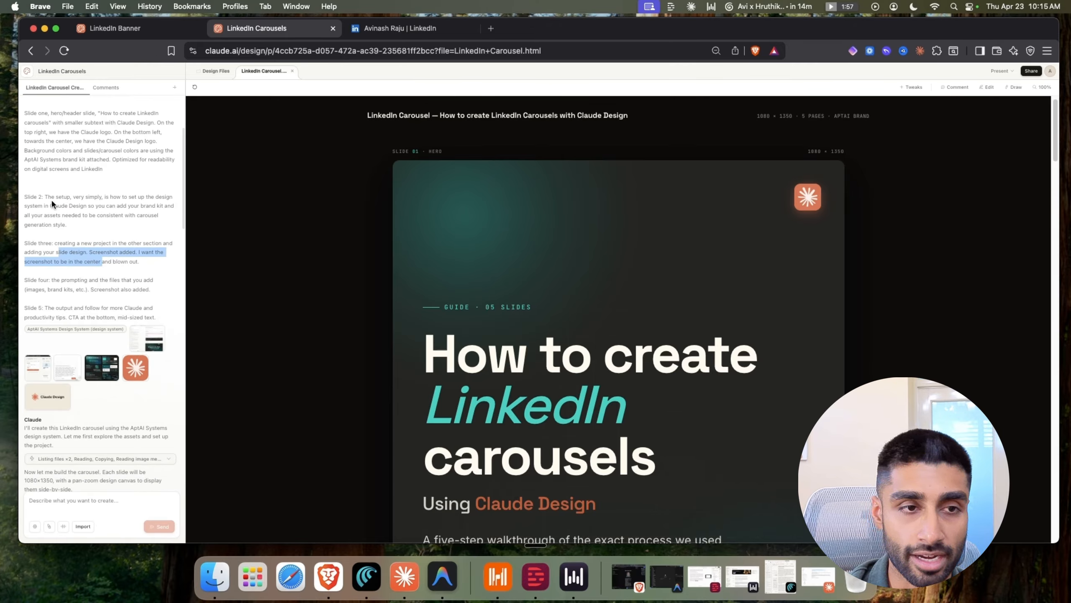
pyautogui.moveTo(48, 196); pyautogui.dragTo(75, 215)
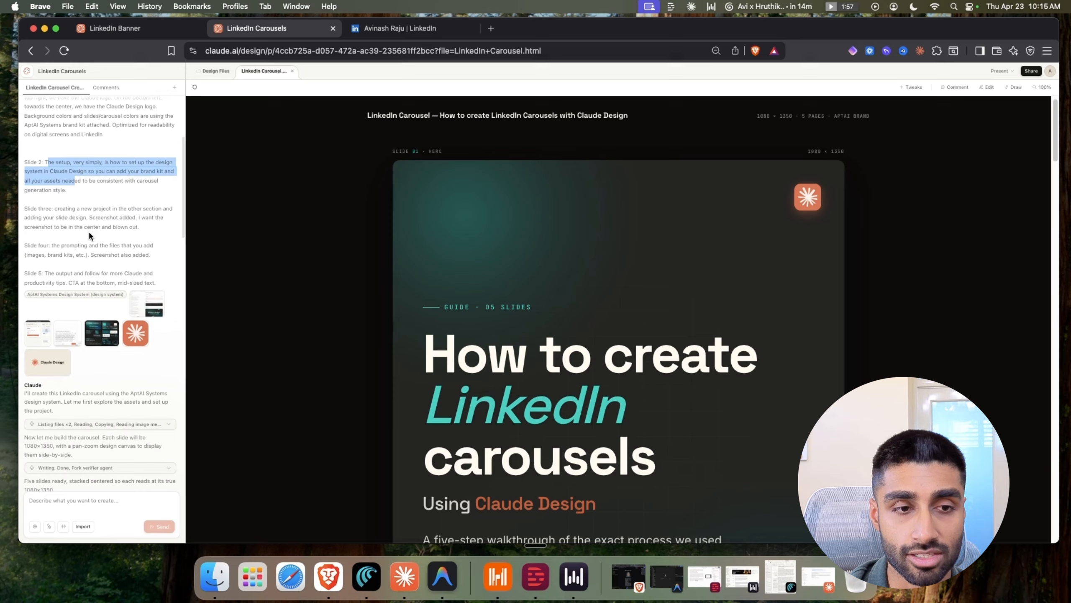
pyautogui.scroll(-3, 383, 235)
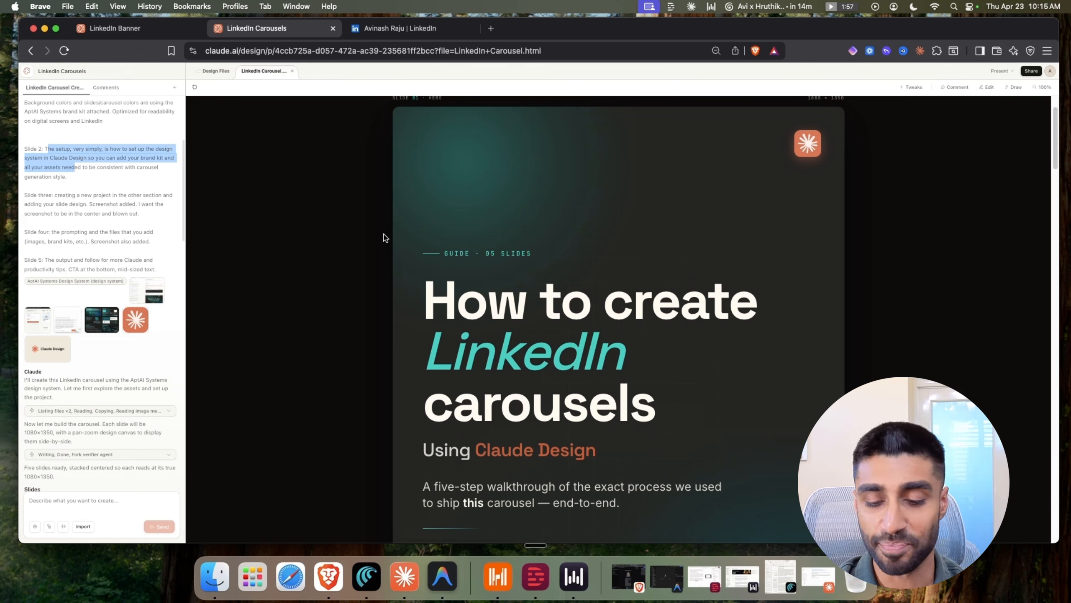
pyautogui.press('super+minus')
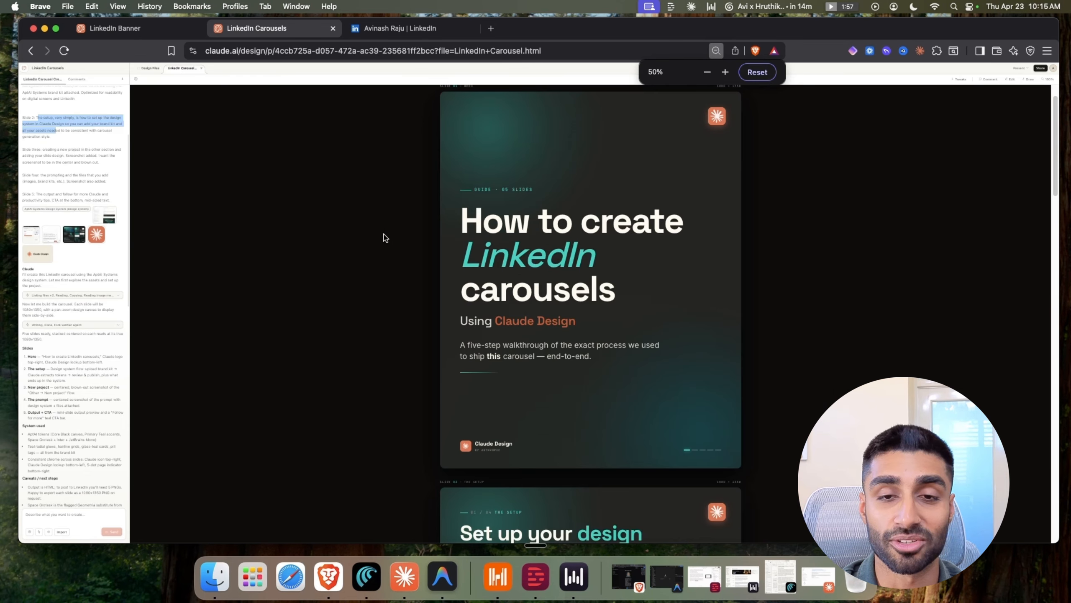
pyautogui.scroll(1, 380, 213)
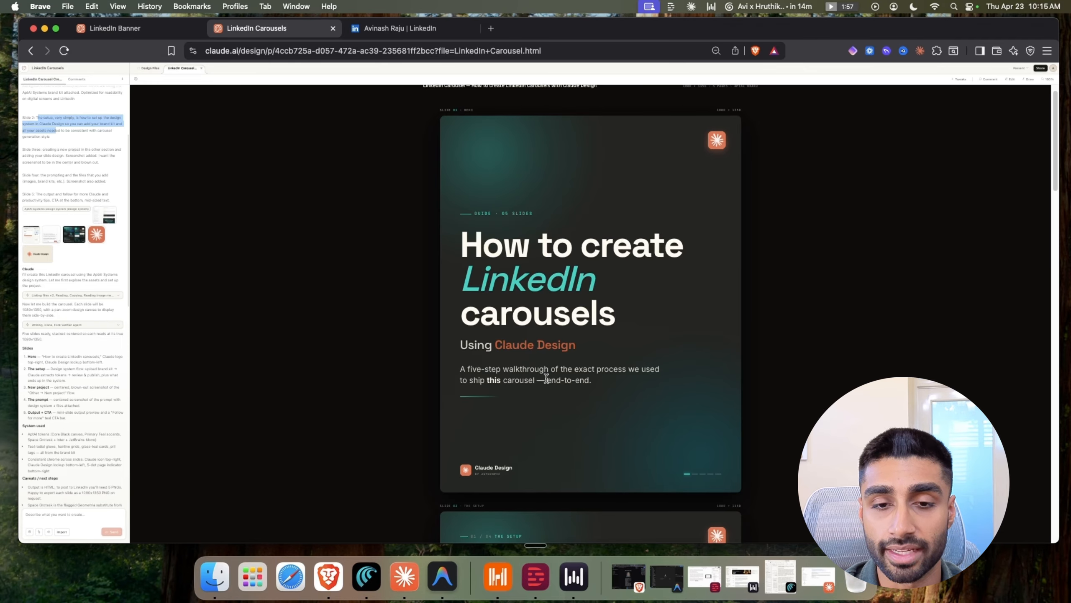
pyautogui.scroll(-4, 561, 388)
pyautogui.scroll(-6, 573, 399)
pyautogui.scroll(9, 578, 397)
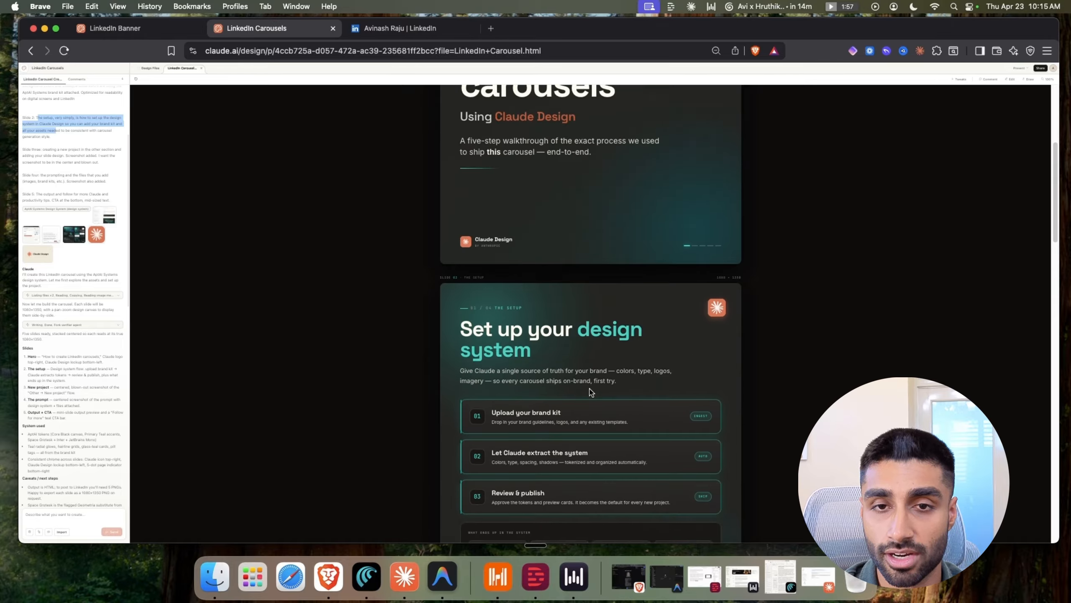
pyautogui.scroll(1, 588, 391)
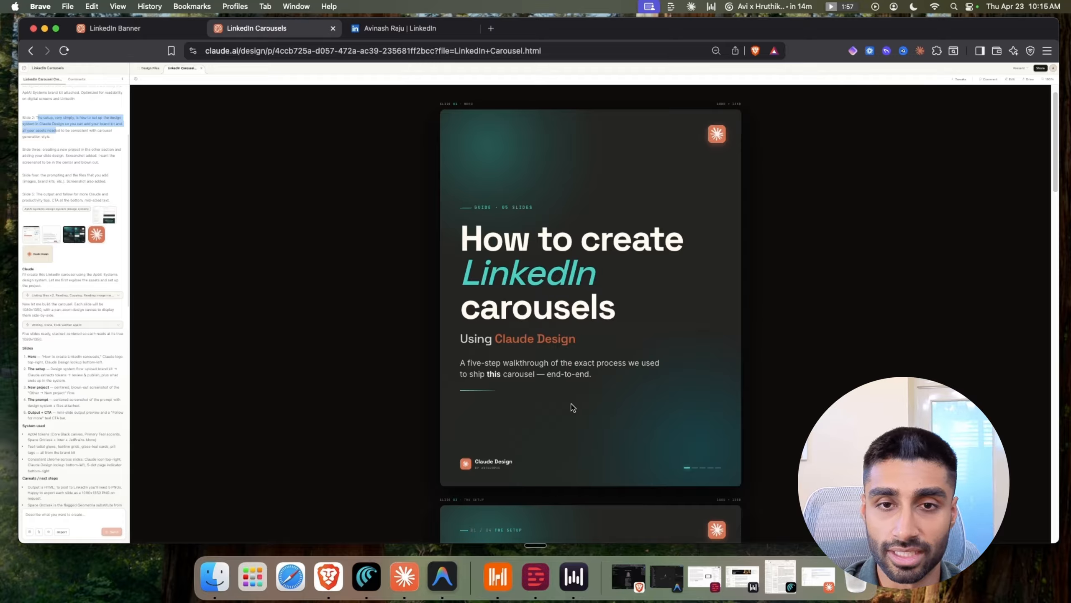
pyautogui.scroll(-10, 573, 407)
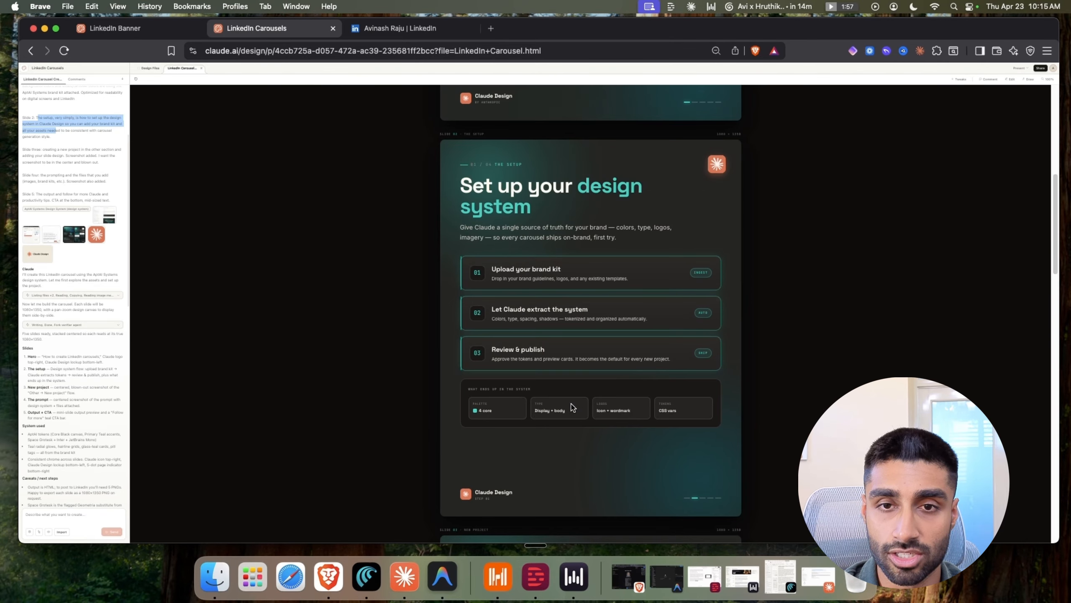
pyautogui.scroll(-10, 572, 409)
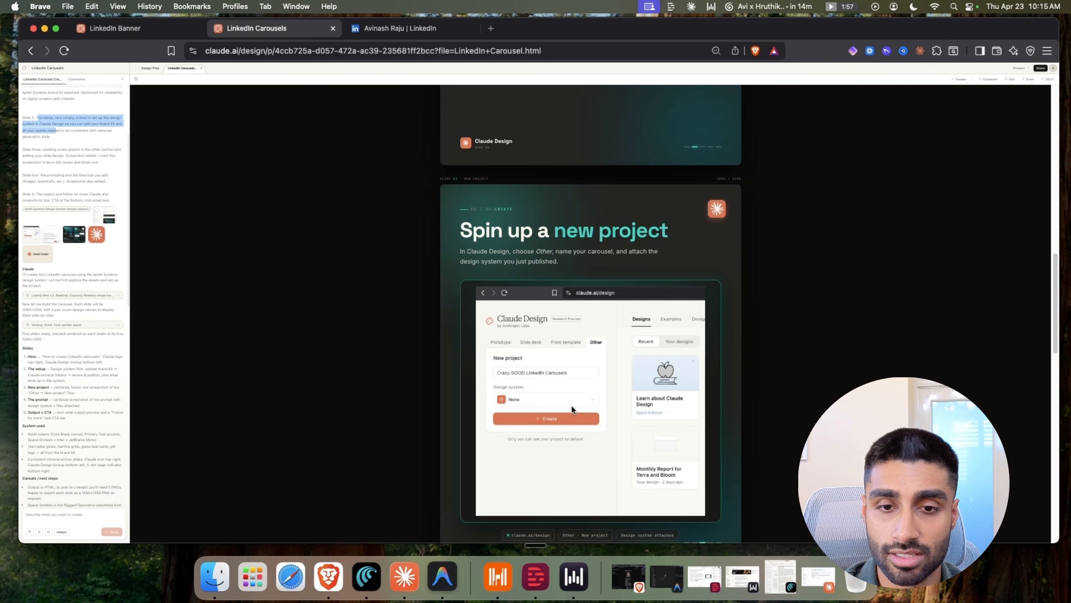
pyautogui.scroll(-3, 516, 249)
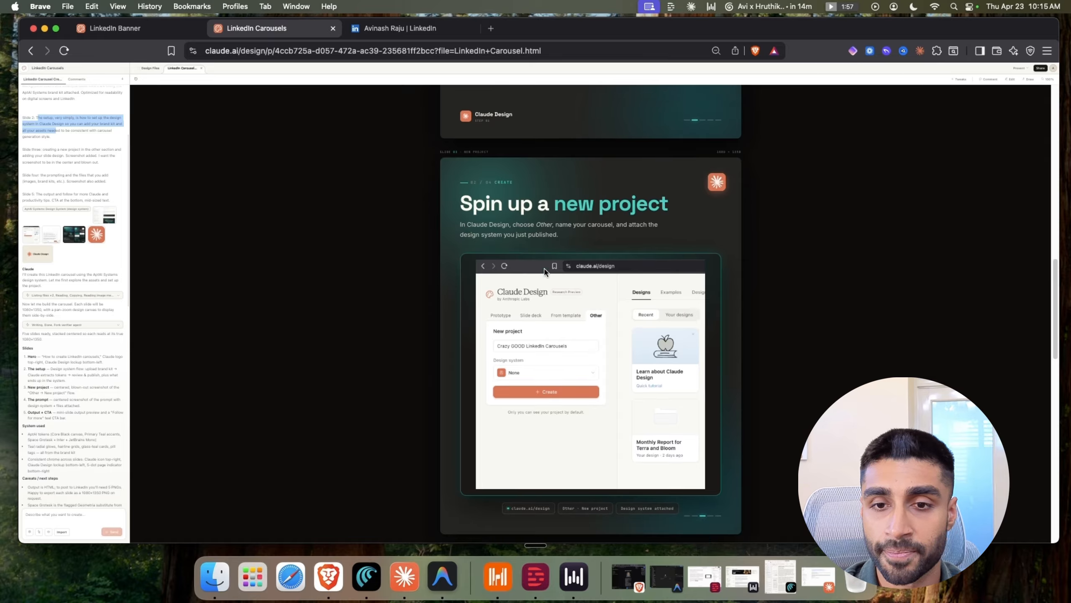
pyautogui.scroll(1, 573, 331)
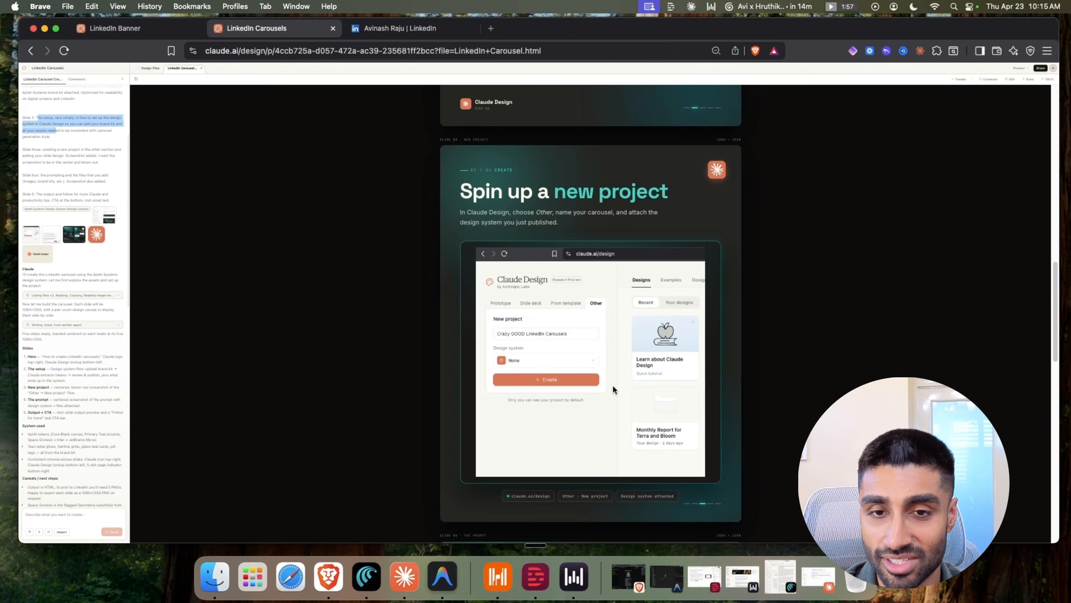
pyautogui.scroll(1, 612, 384)
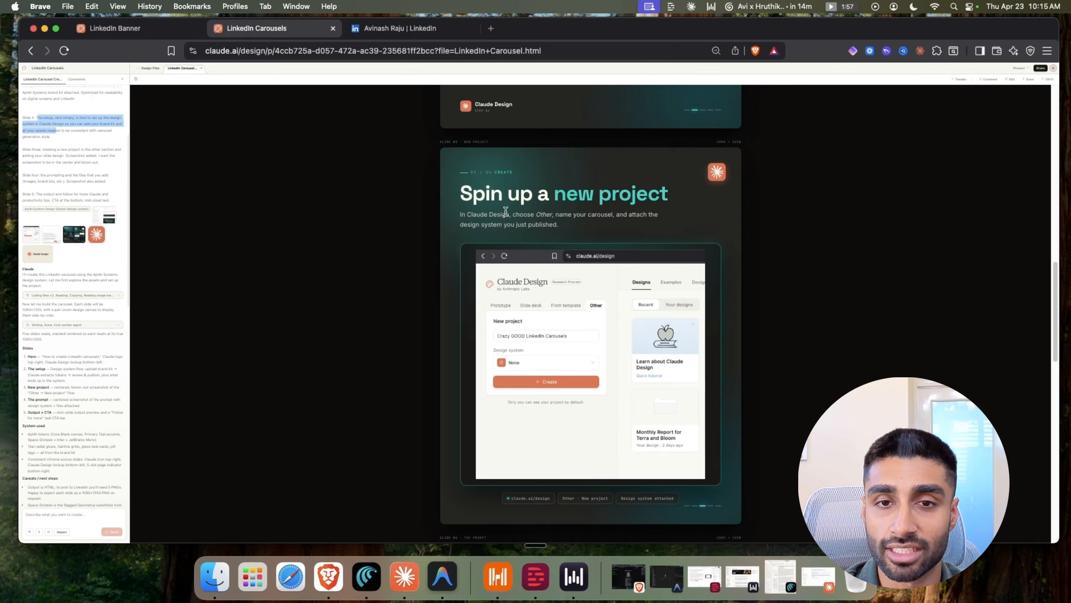
pyautogui.moveTo(557, 213); pyautogui.dragTo(615, 213)
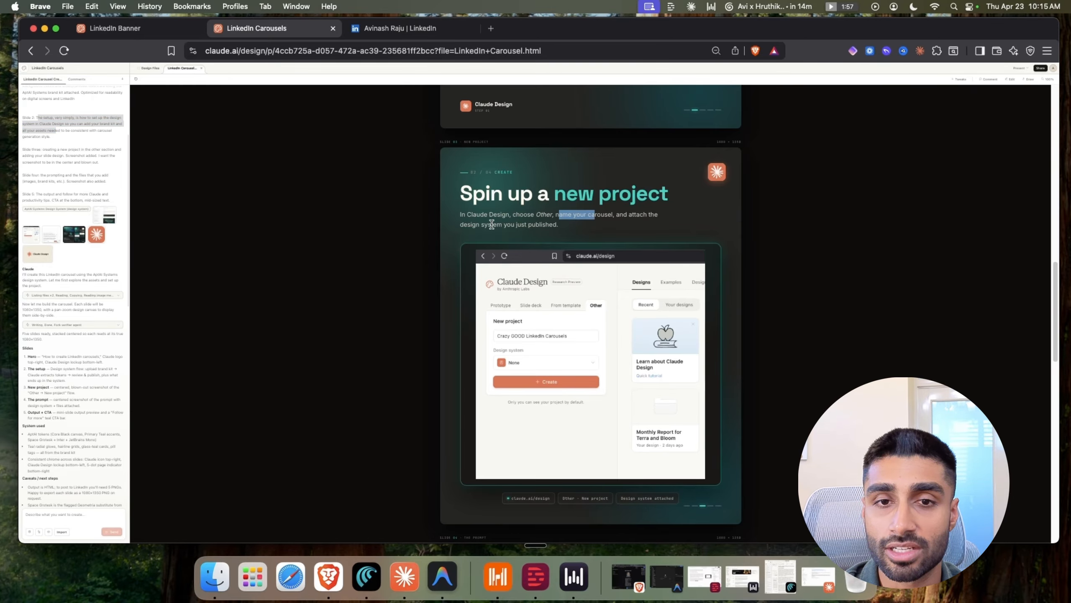
pyautogui.moveTo(492, 225); pyautogui.dragTo(518, 224)
pyautogui.scroll(-10, 572, 360)
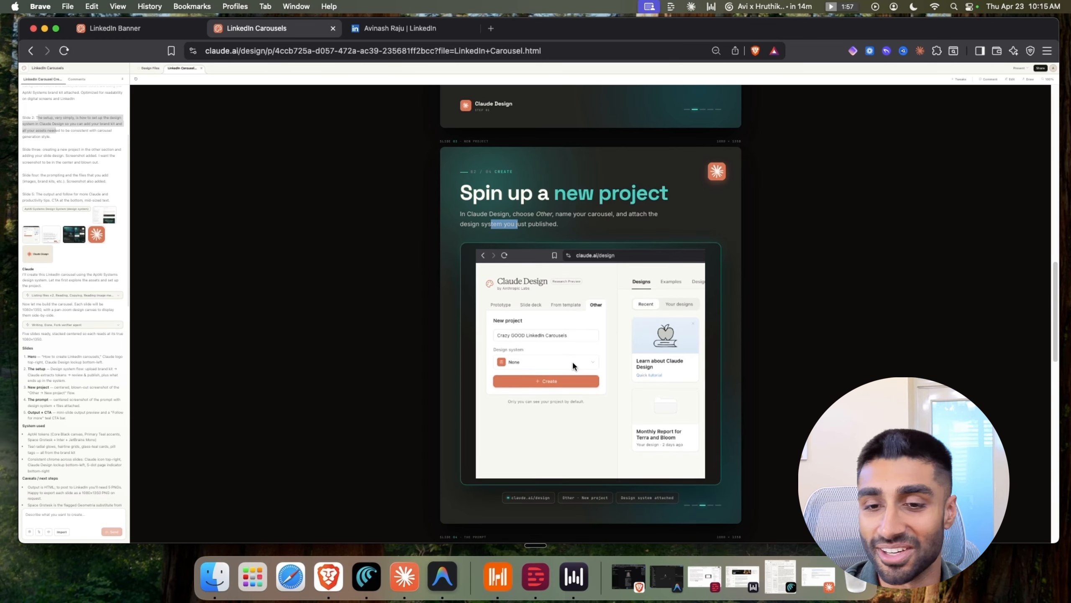
pyautogui.scroll(-8, 572, 363)
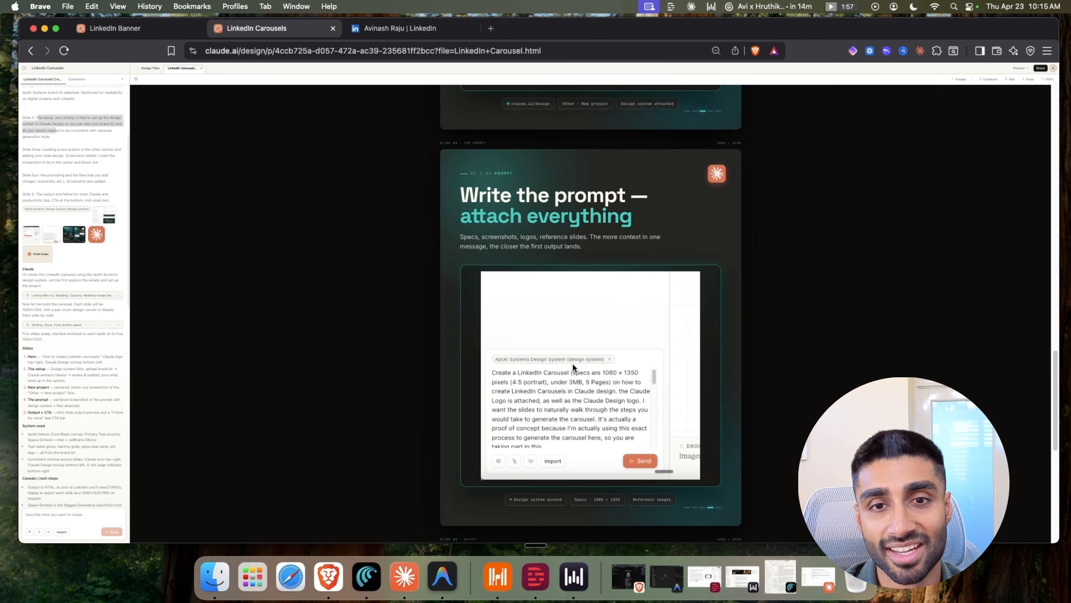
pyautogui.scroll(-3, 553, 369)
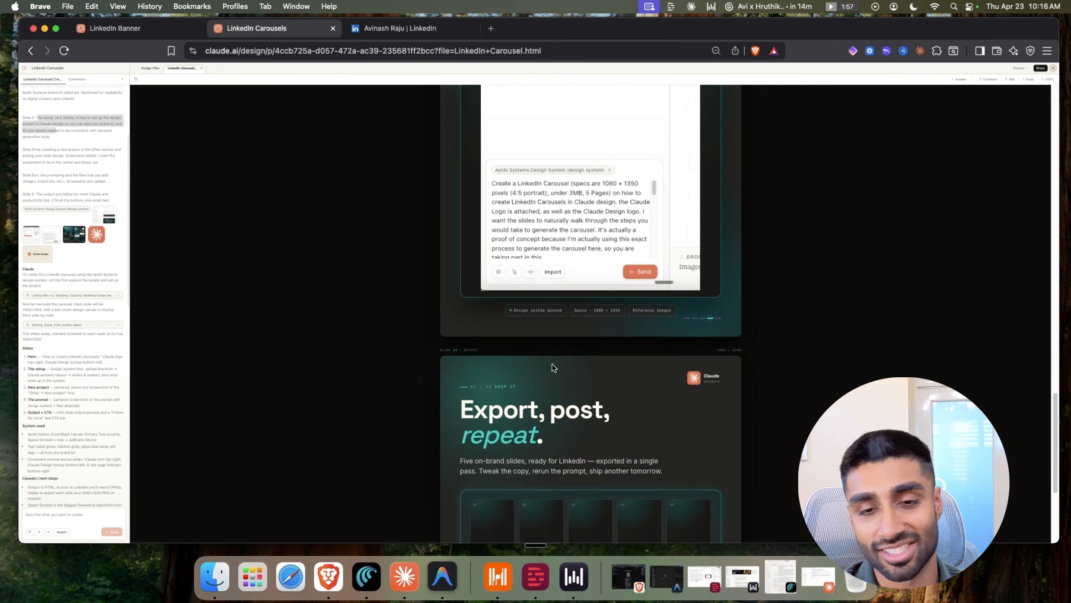
pyautogui.scroll(-4, 556, 360)
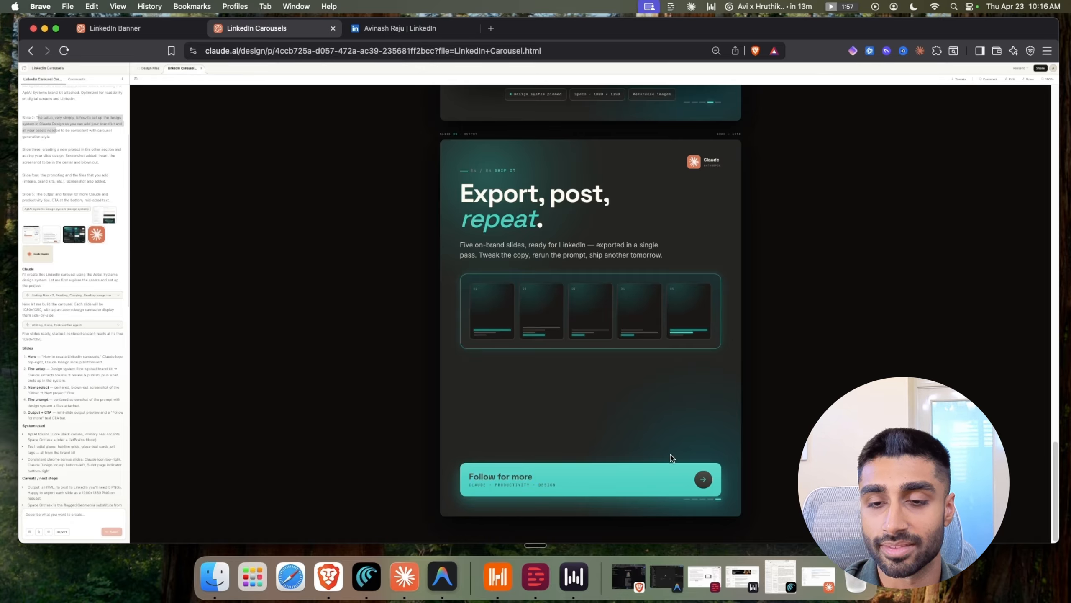
pyautogui.scroll(20, 631, 450)
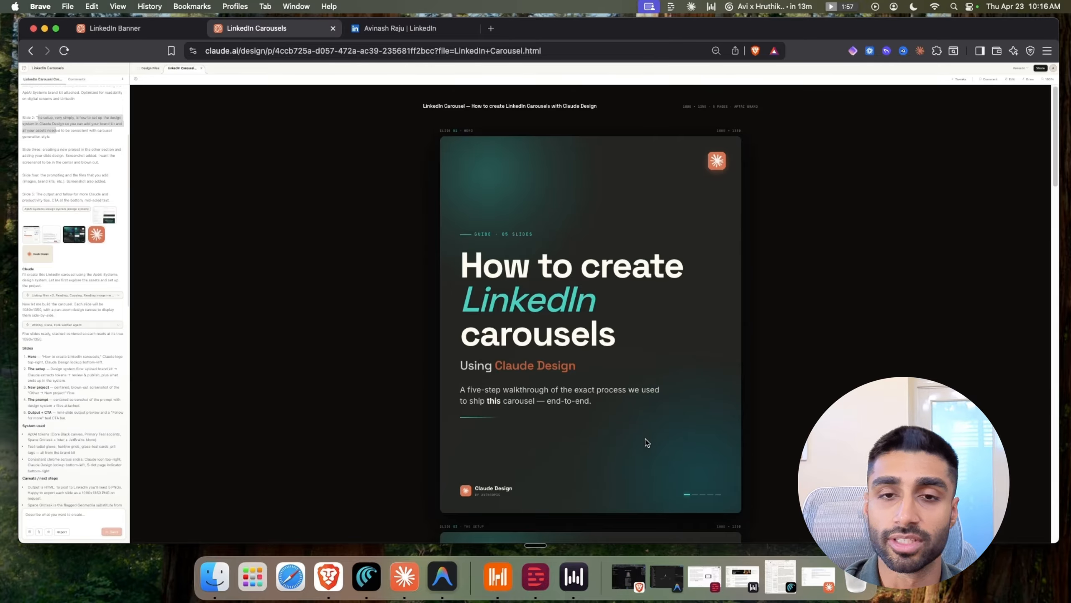
pyautogui.click(1039, 69)
pyautogui.click(716, 51)
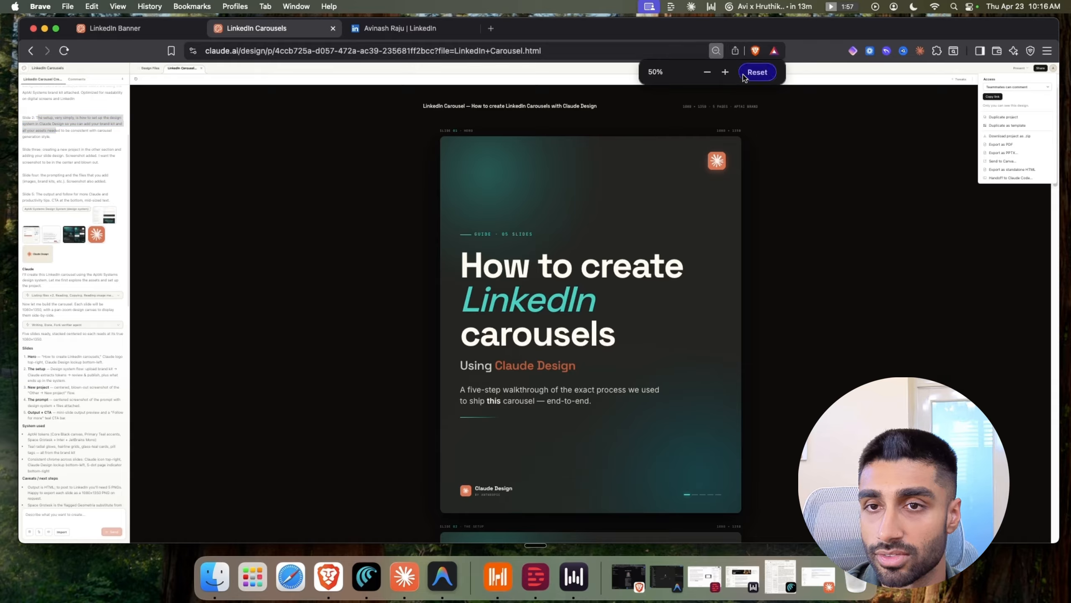
pyautogui.click(745, 76)
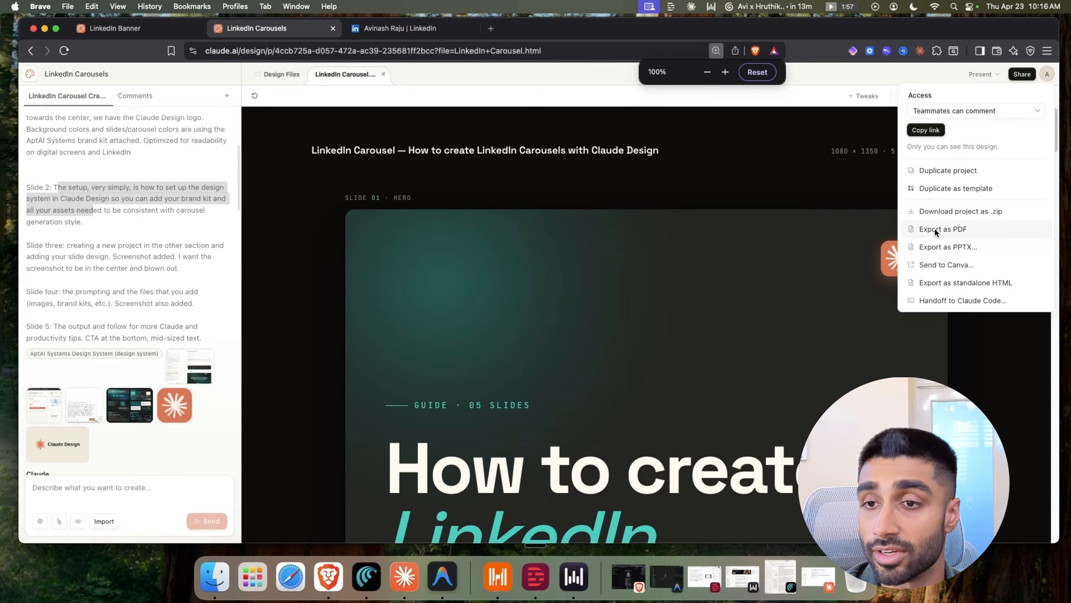
pyautogui.click(616, 281)
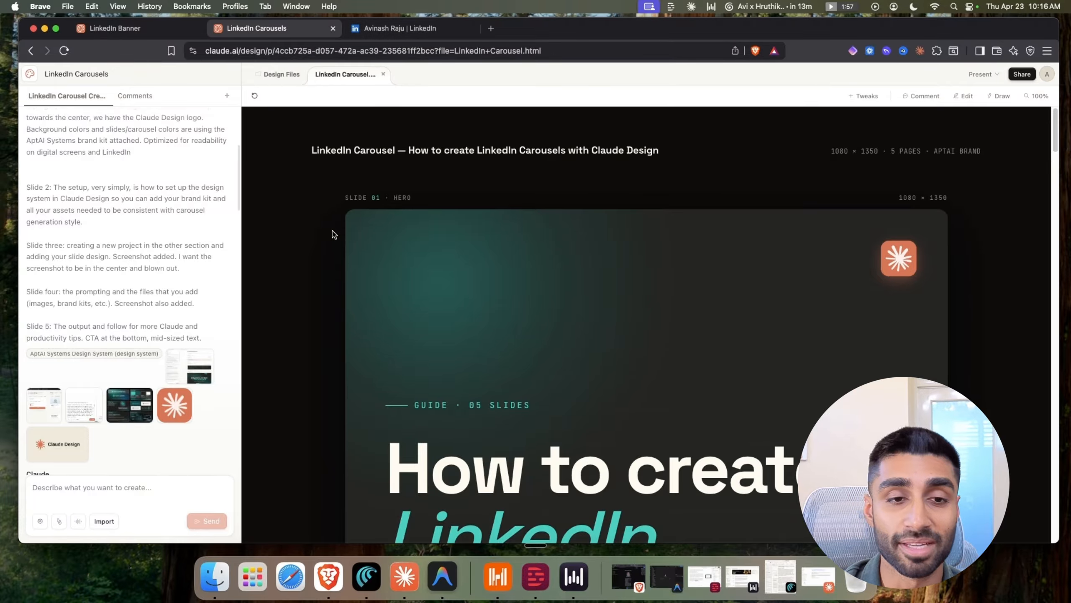
pyautogui.scroll(-4, 341, 231)
pyautogui.scroll(4, 340, 232)
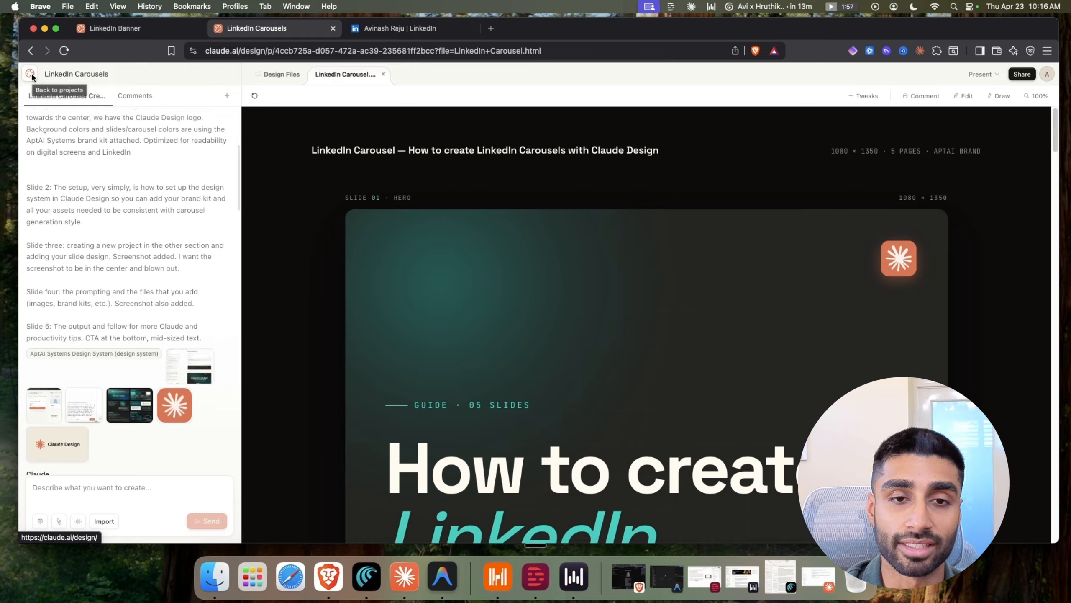